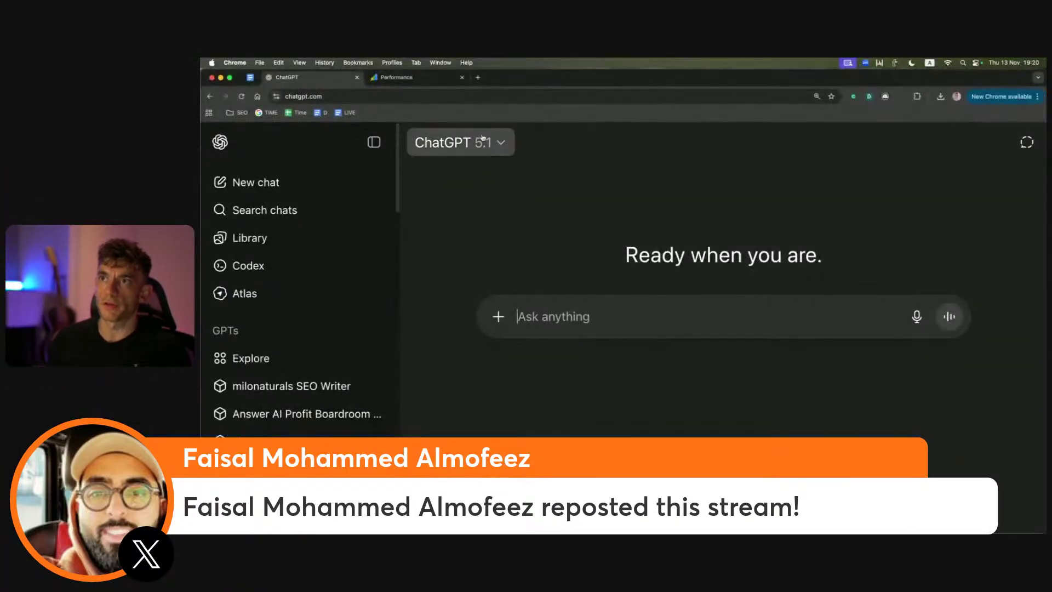
left_click(482, 144)
left_click(618, 392)
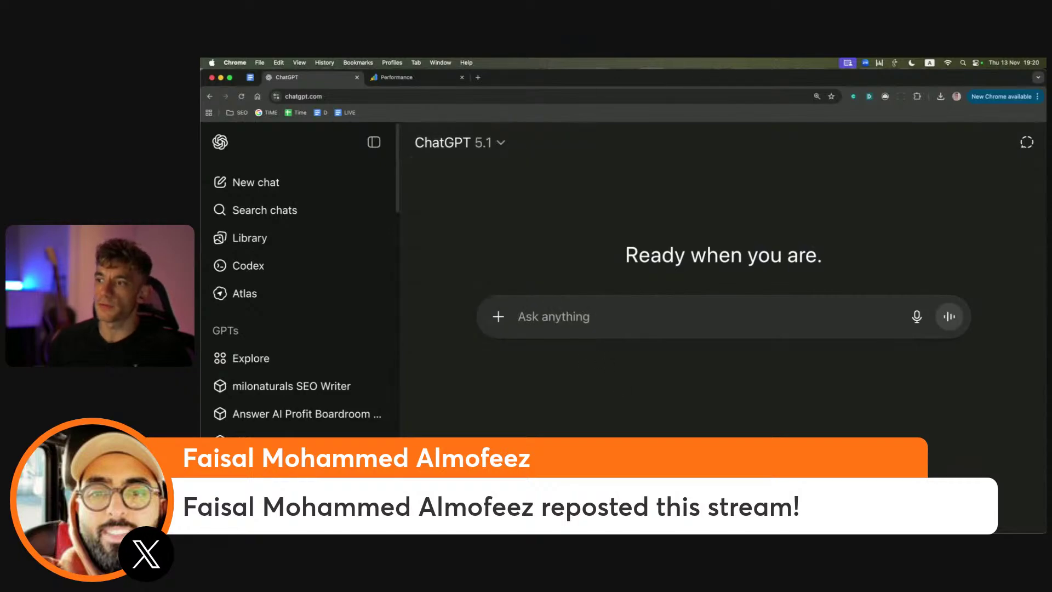
mouse_move(201, 346)
left_mouse_down()
mouse_move(329, 346)
mouse_move(201, 346)
left_mouse_up()
left_click(406, 78)
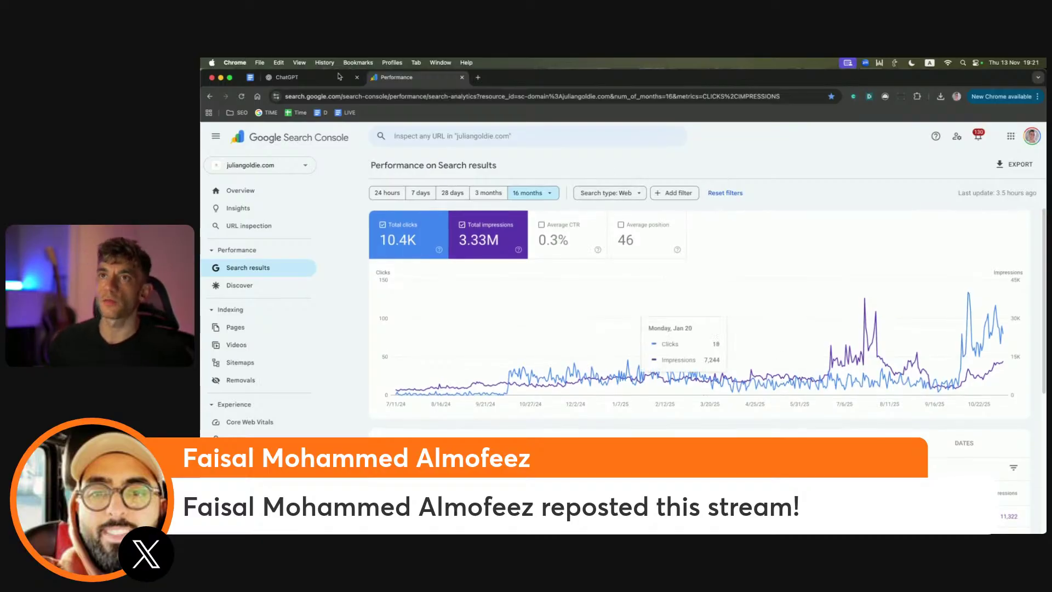
left_click(307, 77)
Step: Show the viewer's faceless-YouTube question on the StreamYard stage, then take it off again
left_click_drag(201, 228, 238, 228)
left_click(210, 415)
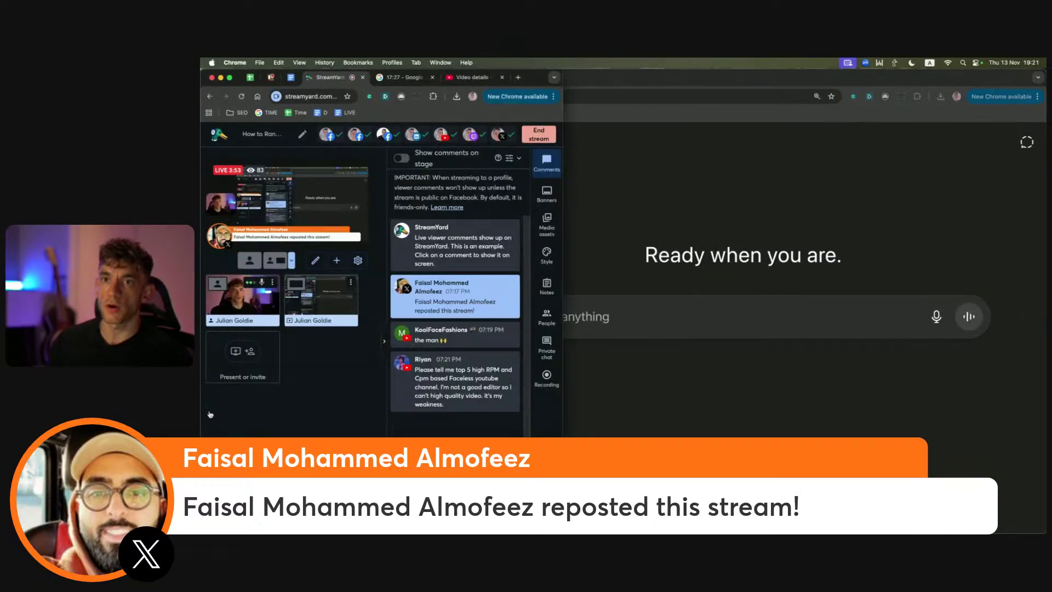
left_click(449, 383)
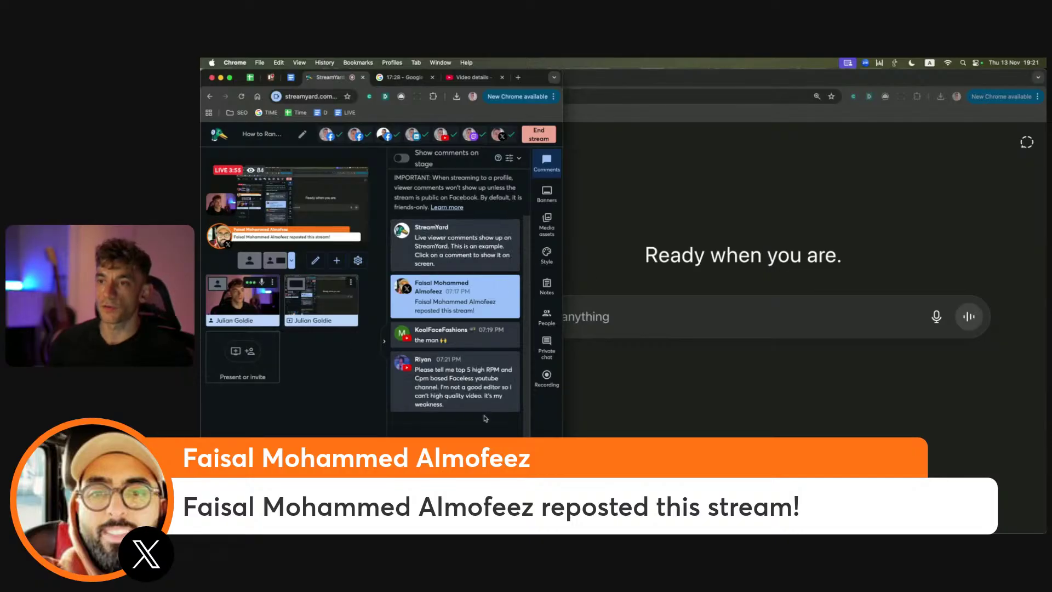
left_click(469, 402)
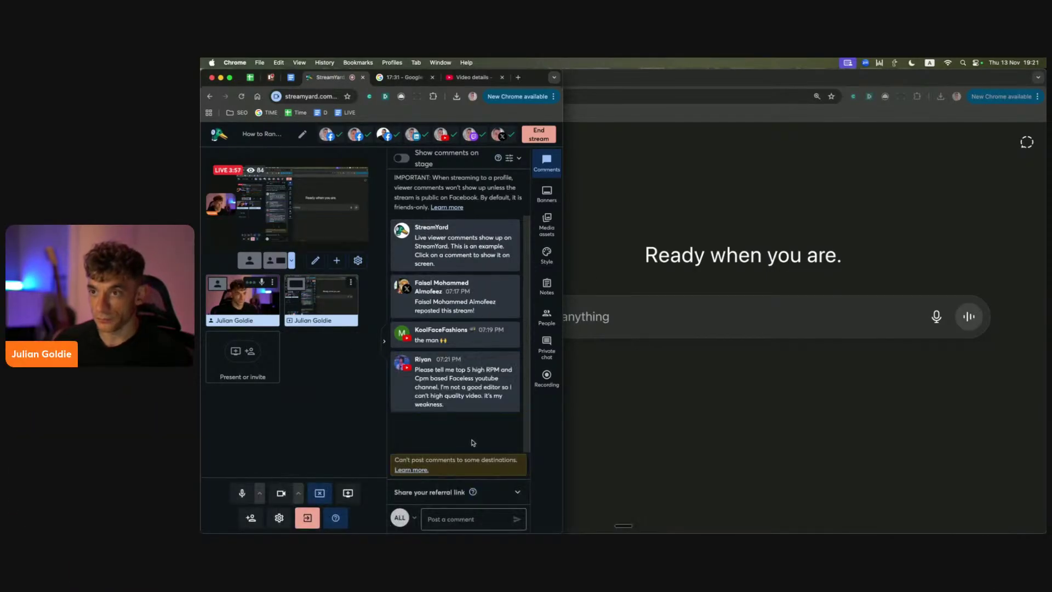
left_click(468, 400)
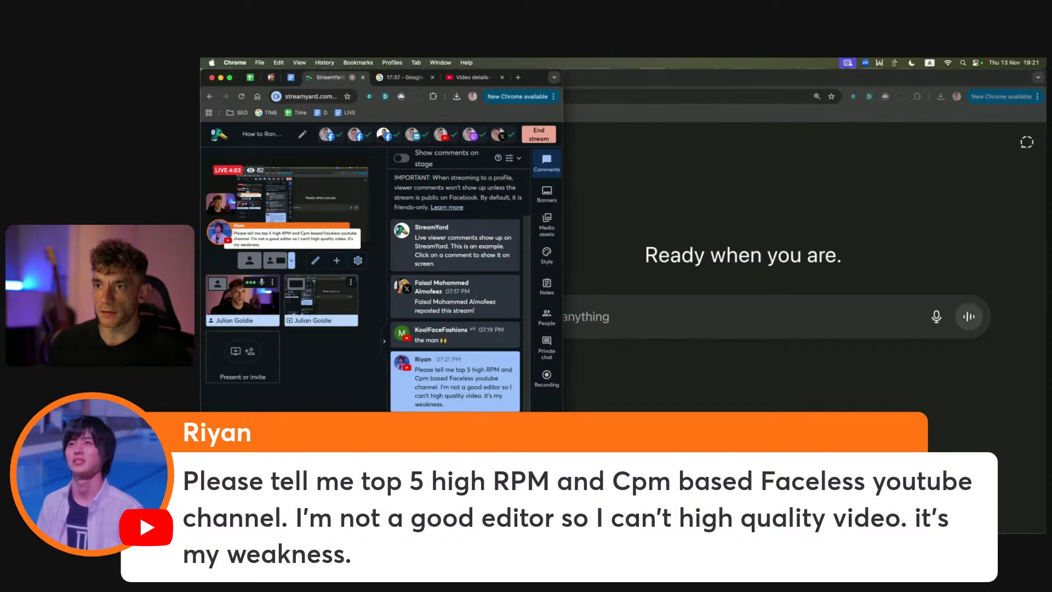
left_click(469, 384)
Step: Bring the blank ChatGPT 5.1 window back in front of the studio
left_click(763, 407)
left_click(201, 335)
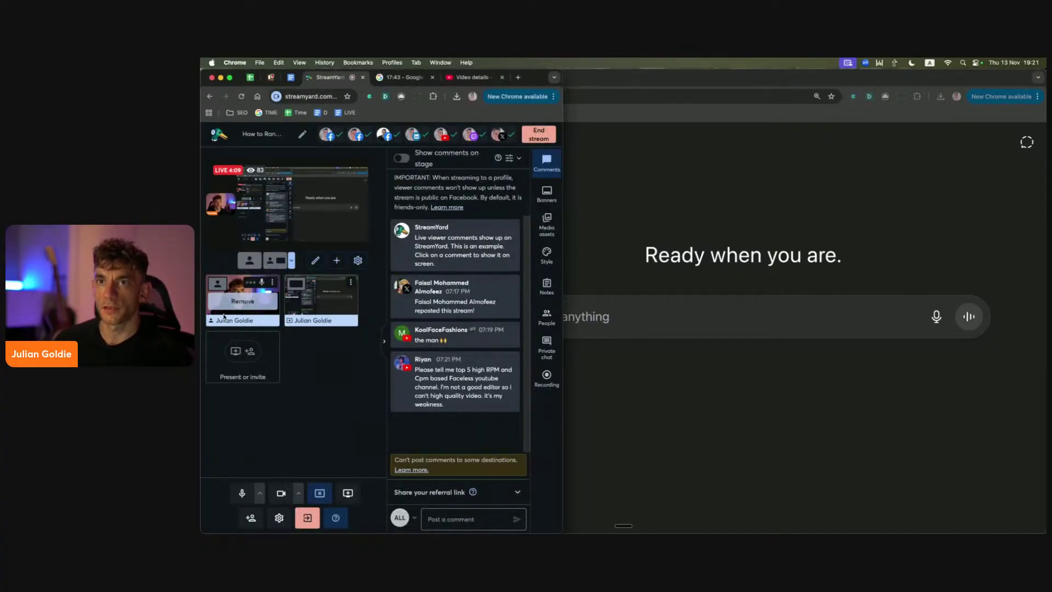
left_click(759, 271)
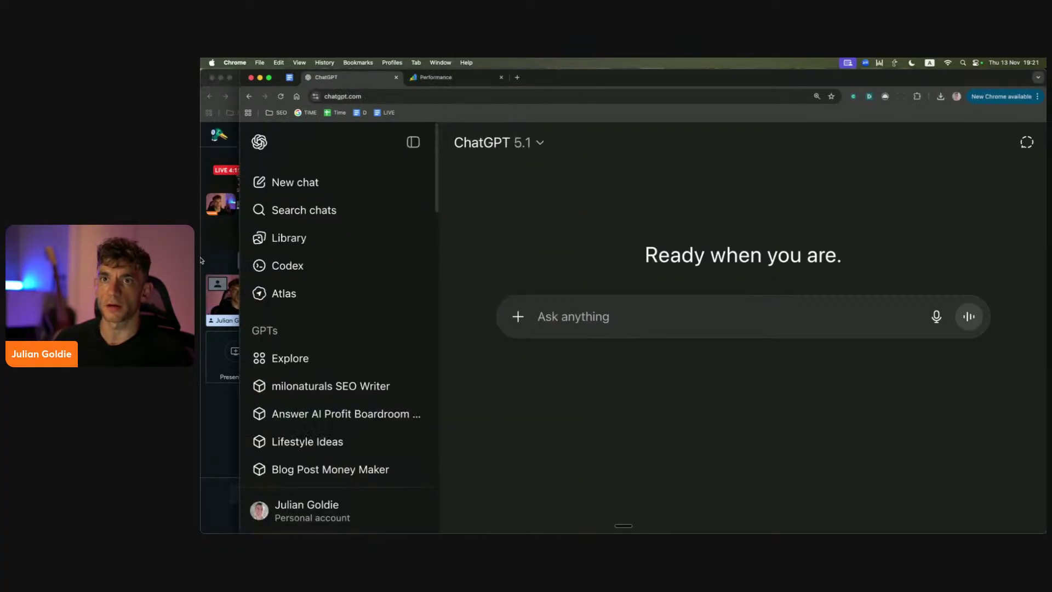
Step: In the 30-day roadmap doc, insert a page break so Step 2 starts on a new page
left_click(201, 258)
left_click(599, 225)
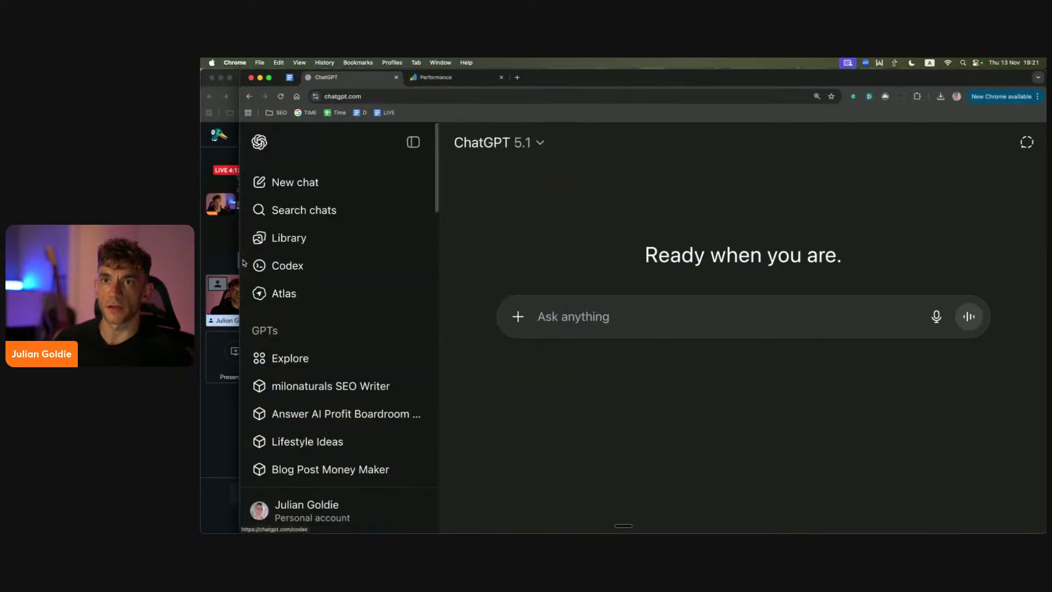
left_click_drag(240, 262, 208, 286)
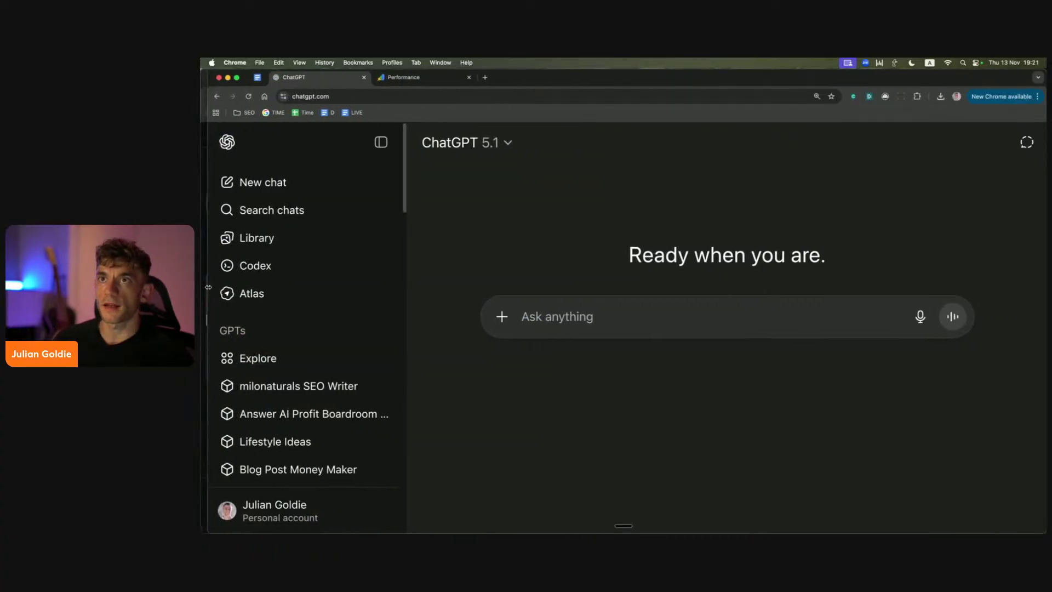
left_click(257, 77)
scroll(358, 221, "up", 2)
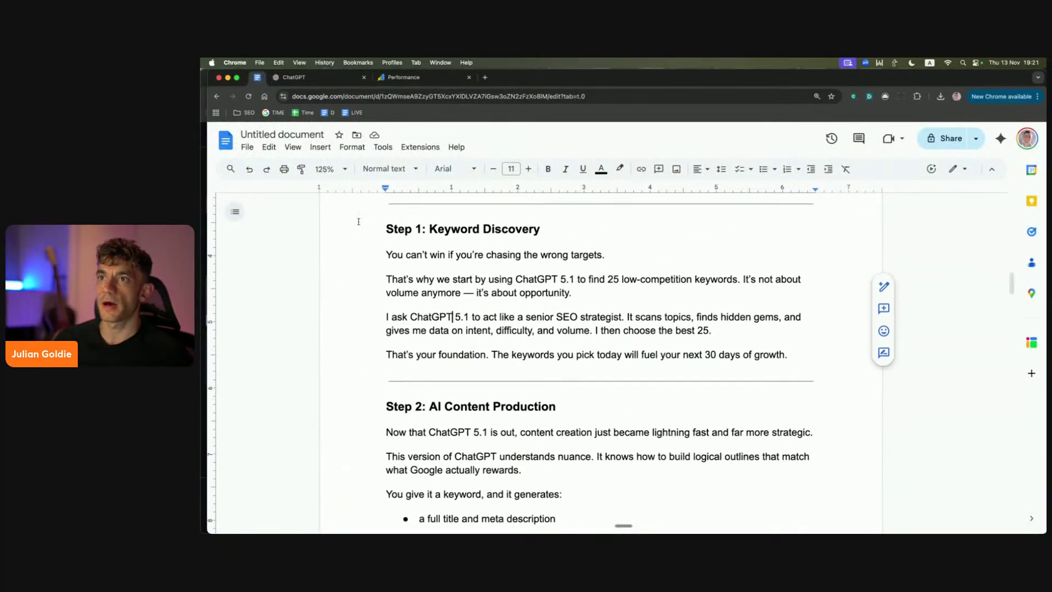
left_click_drag(358, 221, 765, 317)
left_click(765, 317)
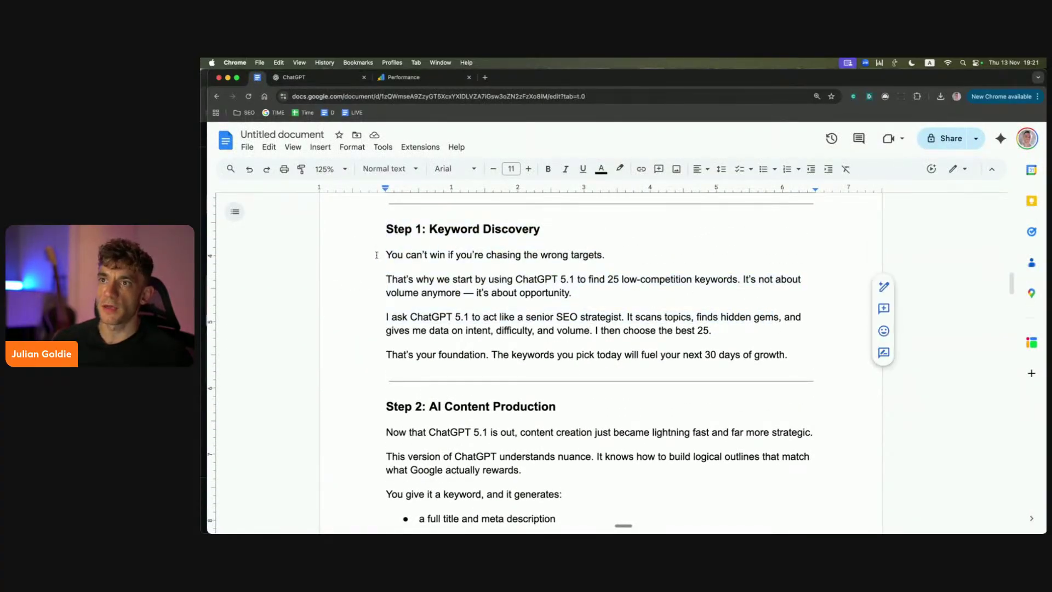
left_click_drag(376, 255, 616, 255)
left_click(616, 256)
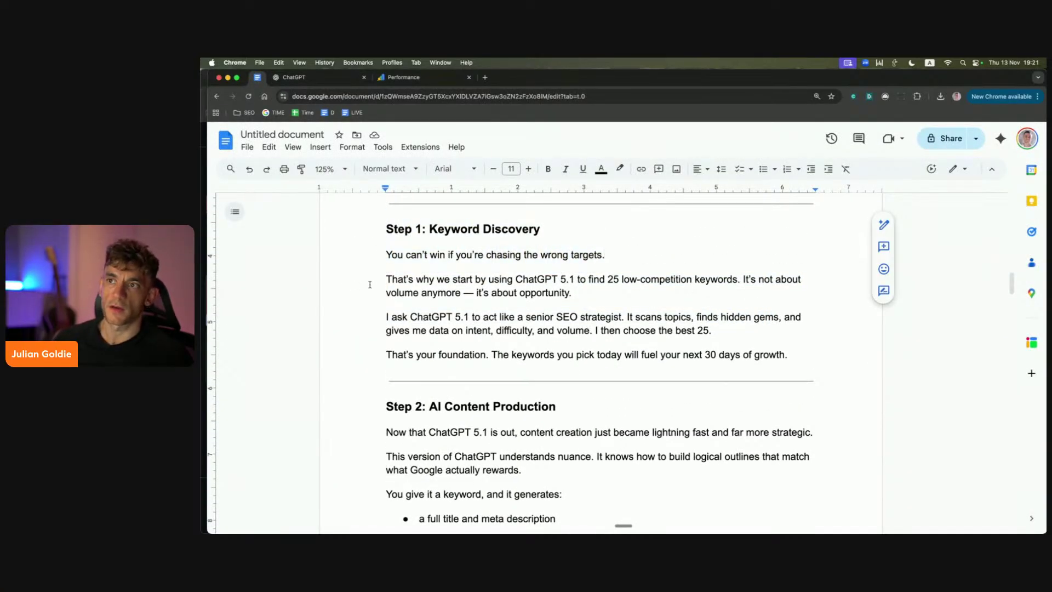
left_click(359, 378)
key("super+Return")
Step: Reread the Step 1: Keyword Discovery paragraphs and select the whole section before returning to ChatGPT
scroll(393, 274, "up", 3)
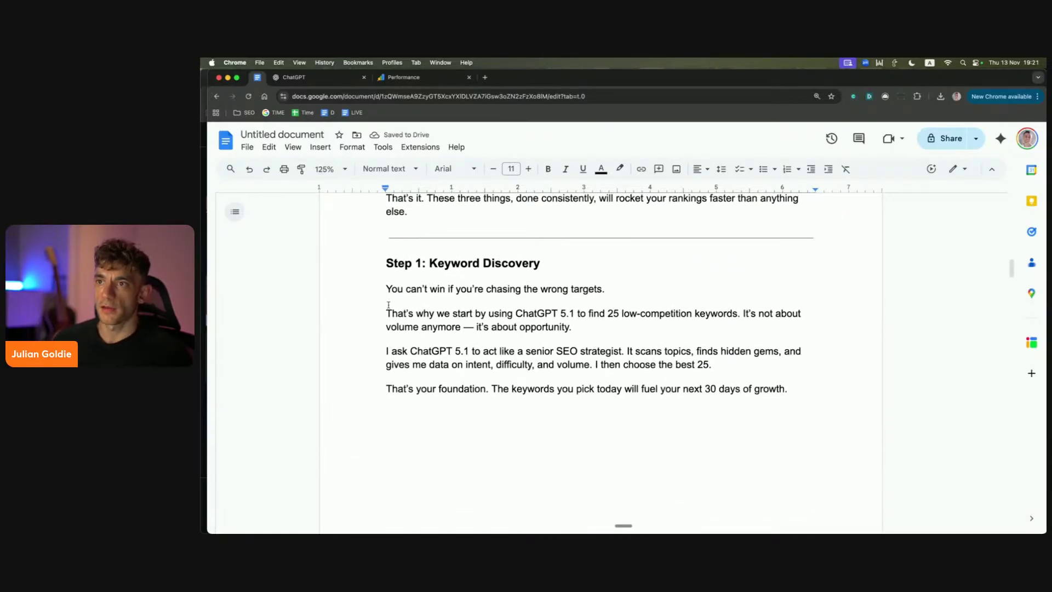
left_click_drag(389, 305, 535, 313)
left_click(535, 313)
left_click_drag(376, 319, 735, 313)
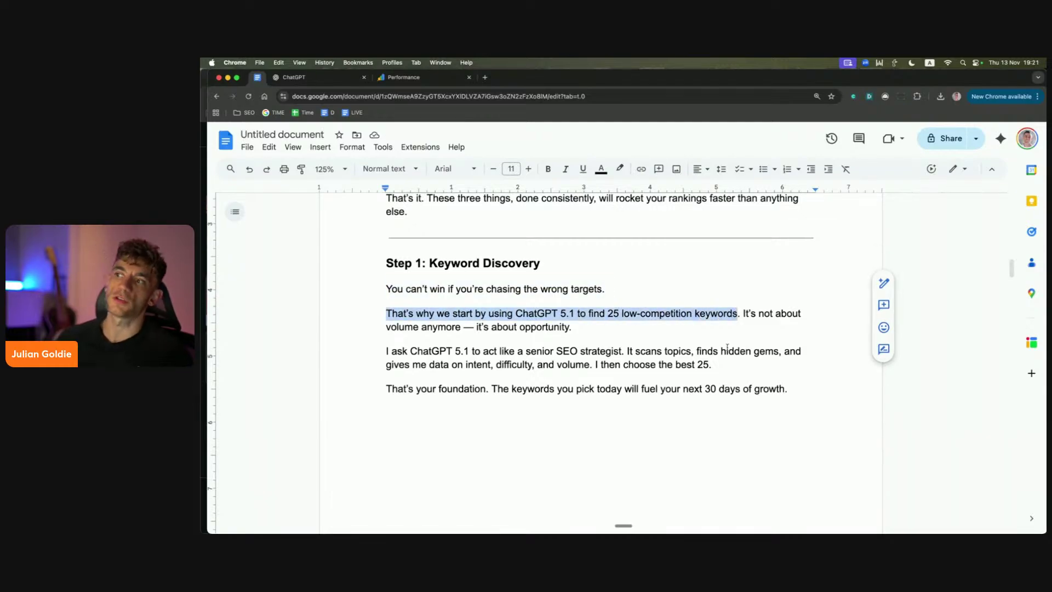
left_click(650, 337)
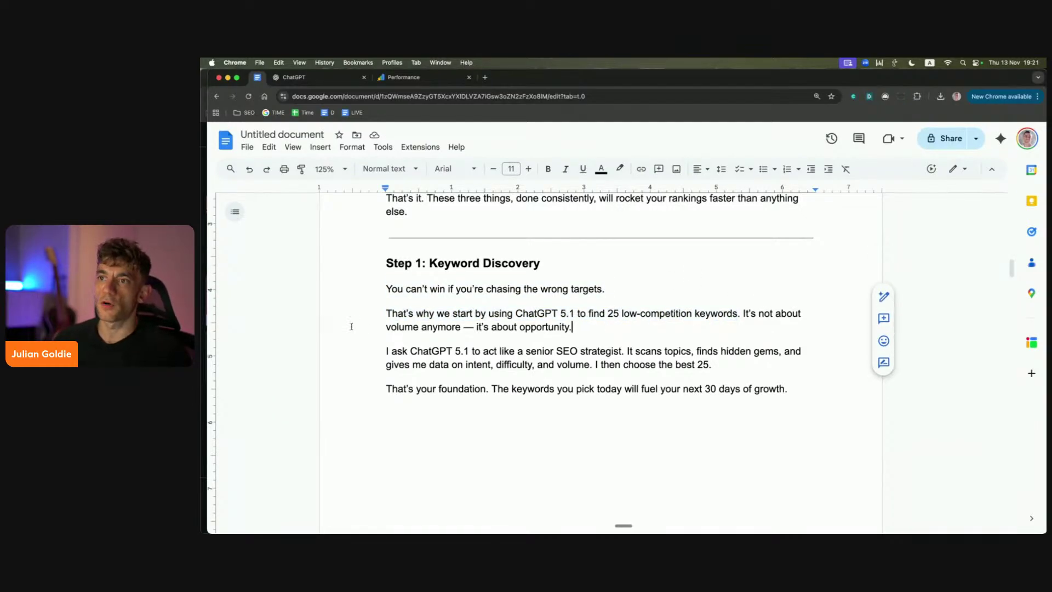
triple_click(624, 323)
left_click(573, 328)
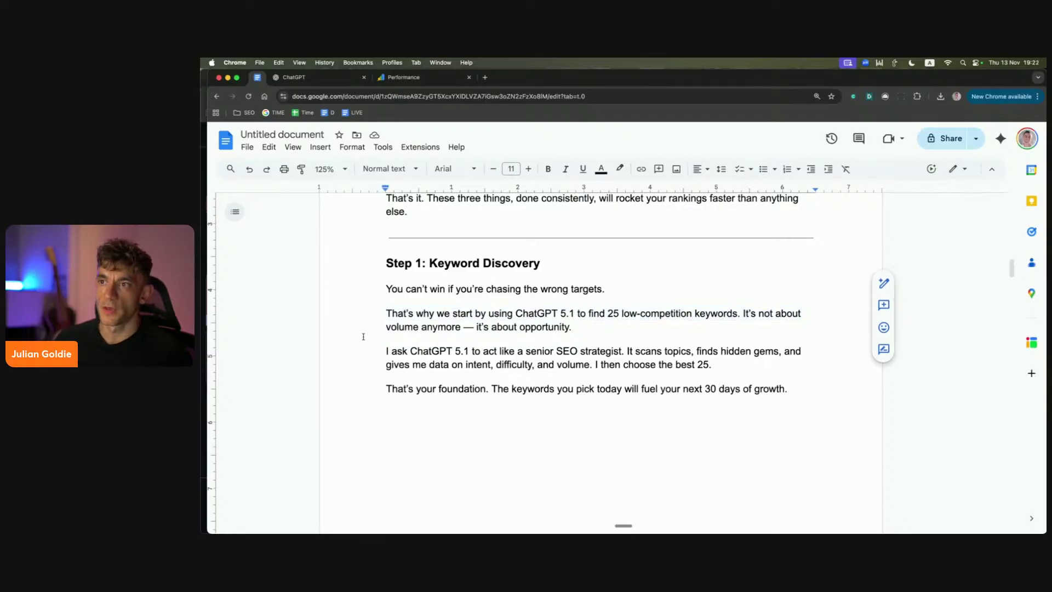
left_click_drag(373, 350, 795, 383)
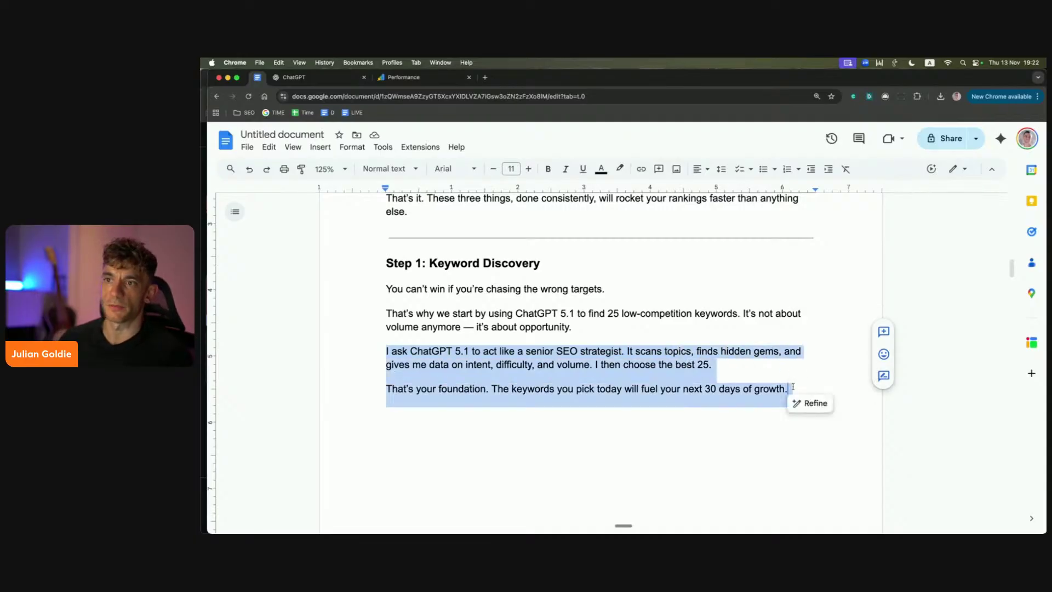
left_click(793, 387)
left_click_drag(385, 353, 743, 377)
left_click(474, 365)
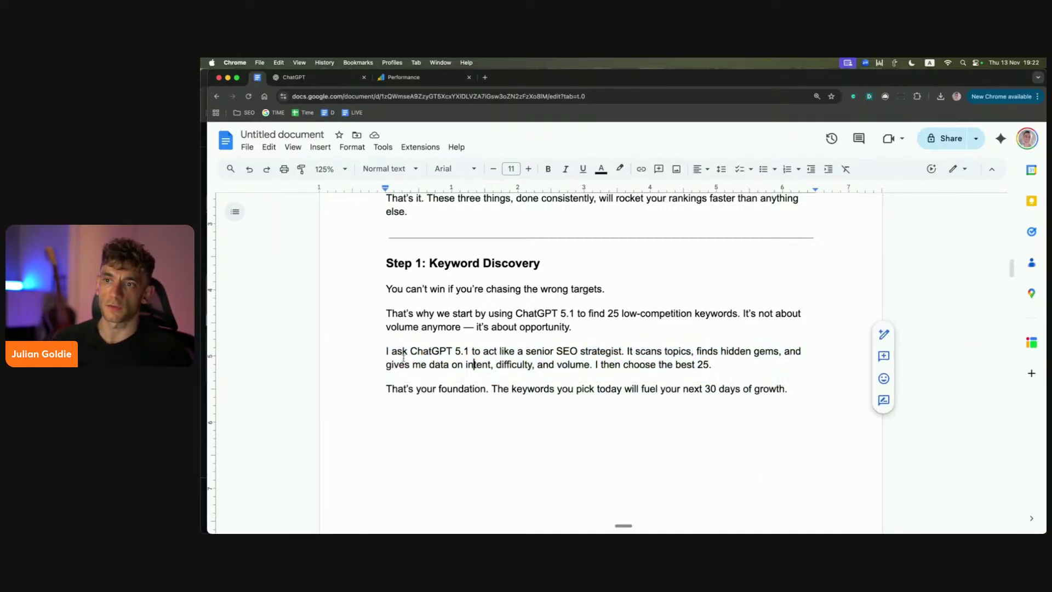
left_click_drag(386, 262, 826, 400)
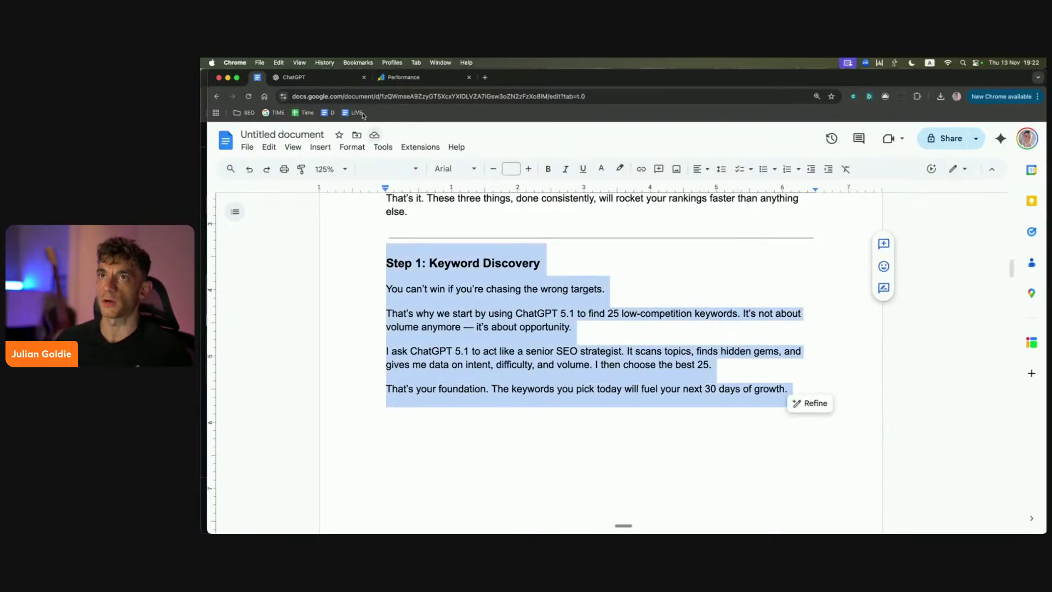
left_click(306, 77)
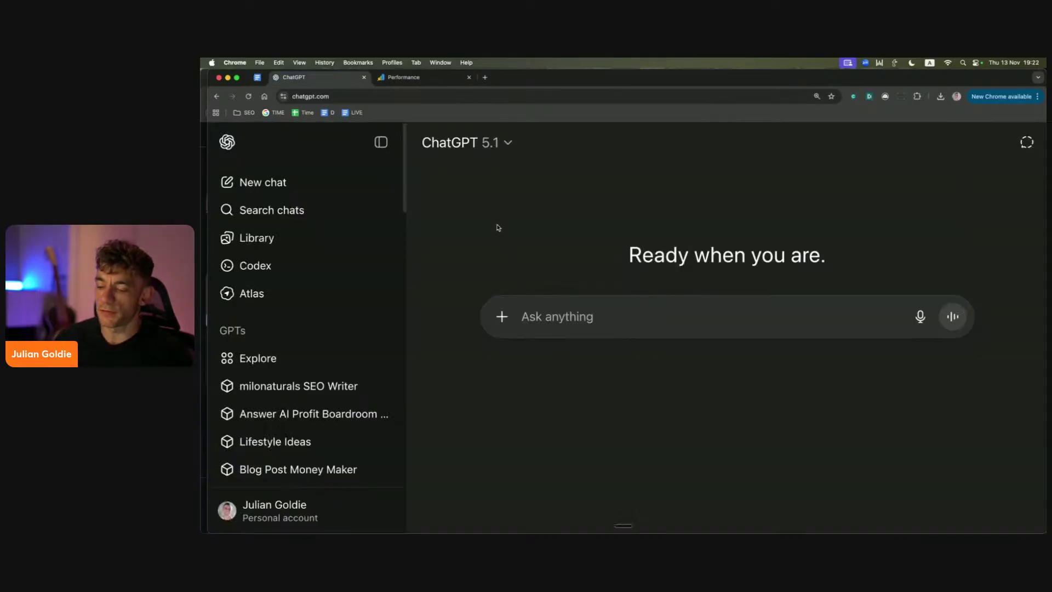
Step: Ask ChatGPT for 25 low competition SEO training keyword ideas by city, e.g. SEO training London
key("super+shift+b")
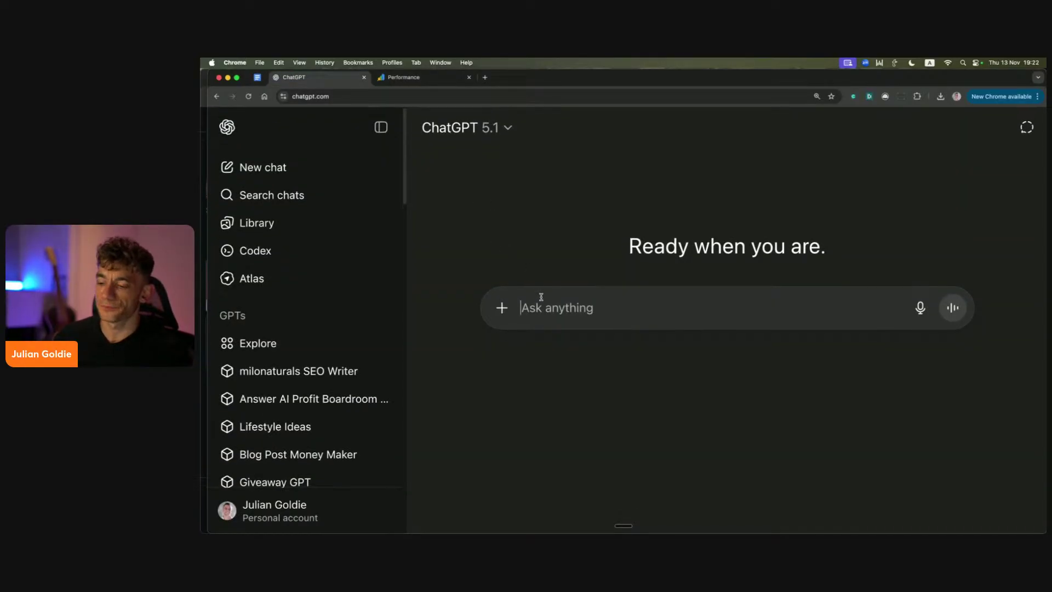
type("give me 25 low competition keywords")
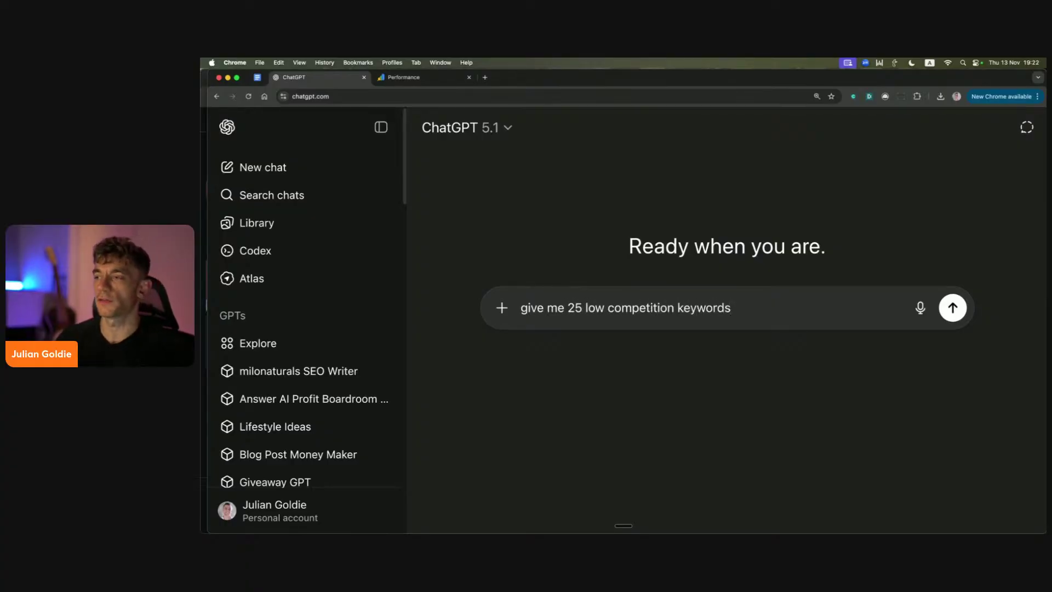
type(" on how to rank #1")
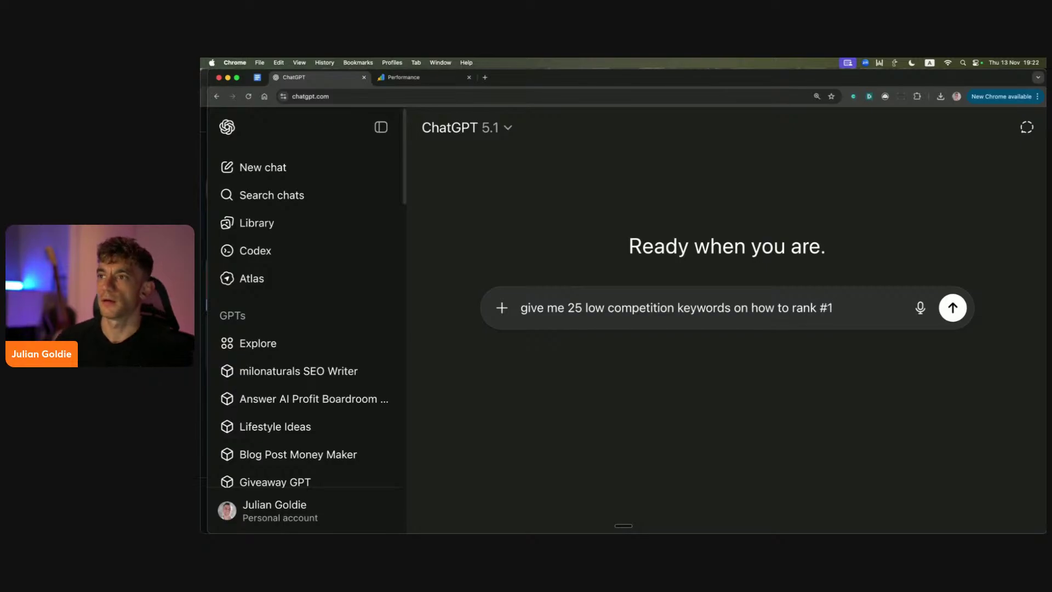
key("BackSpace")
key("BackSpace")
key("BackSpace")
key("BackSpace")
key("BackSpace")
key("BackSpace")
key("BackSpace")
key("BackSpace")
key("BackSpace")
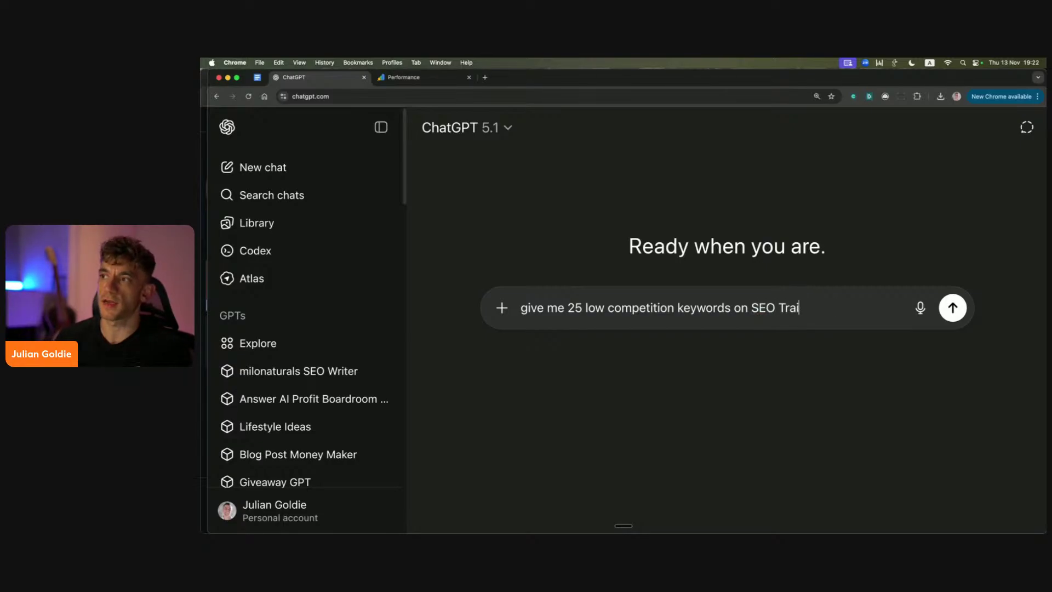
left_click(824, 307)
key("BackSpace")
type("ideas for SEO based on")
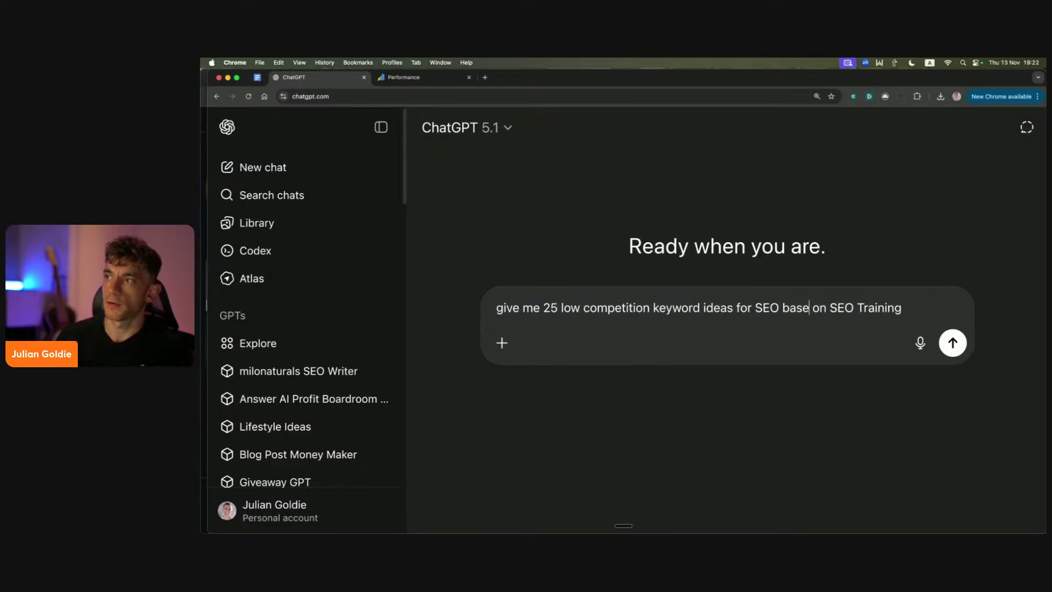
type(" my website about")
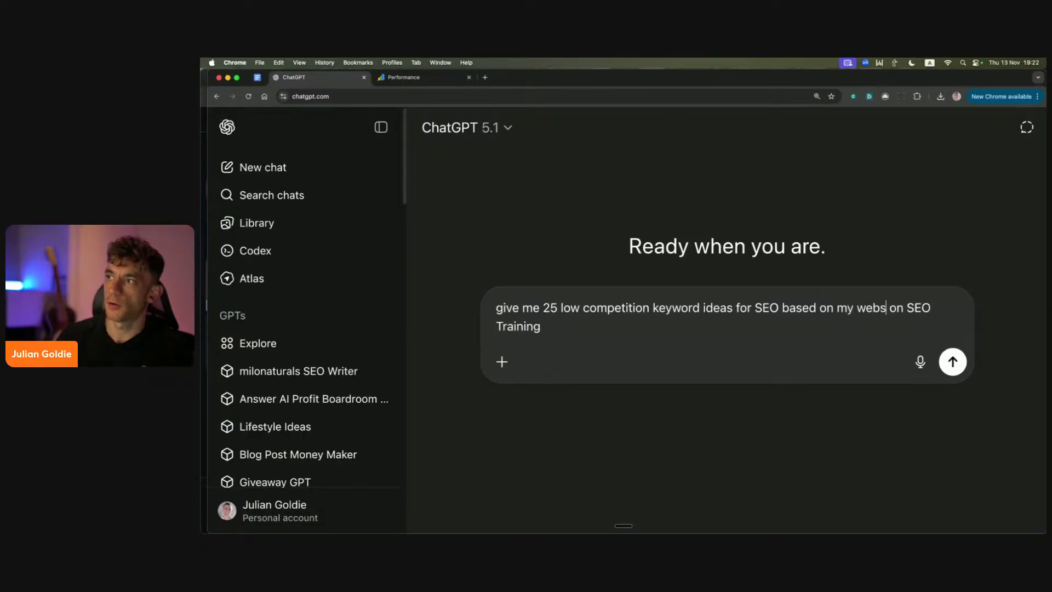
key("shift+alt+Right")
key("BackSpace")
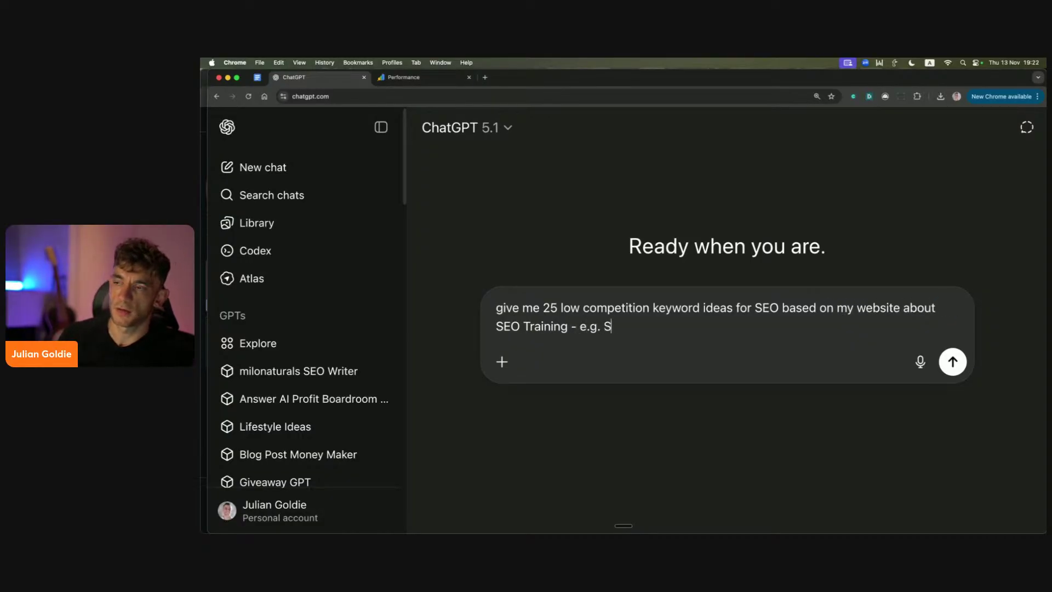
type("training citi")
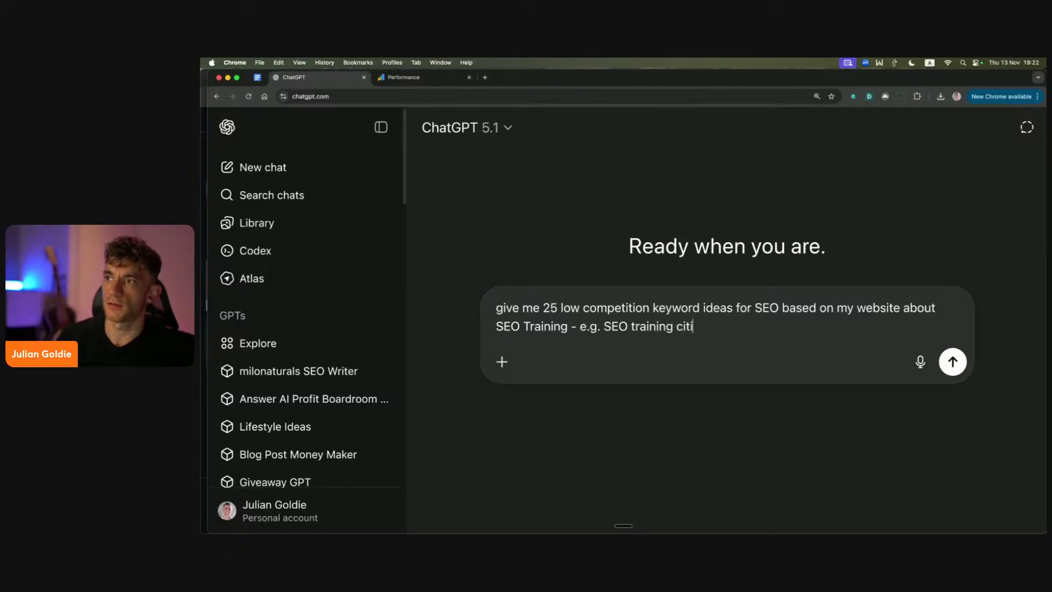
type("ties e.g. SEO trianing london")
key("Return")
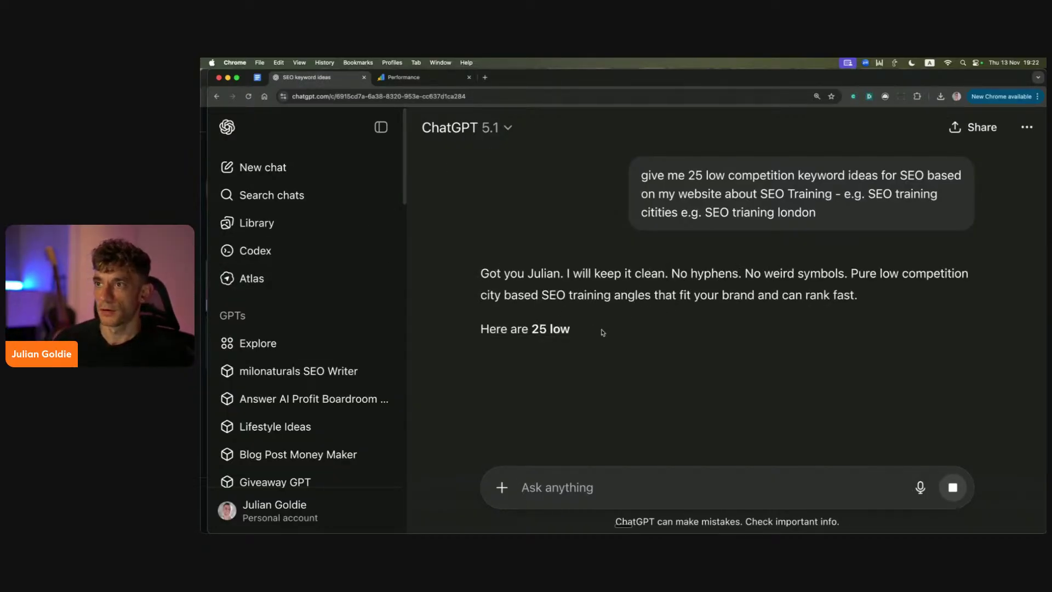
Step: Review the city keywords in the reply, such as SEO training Manchester and Birmingham
scroll(498, 281, "down", 5)
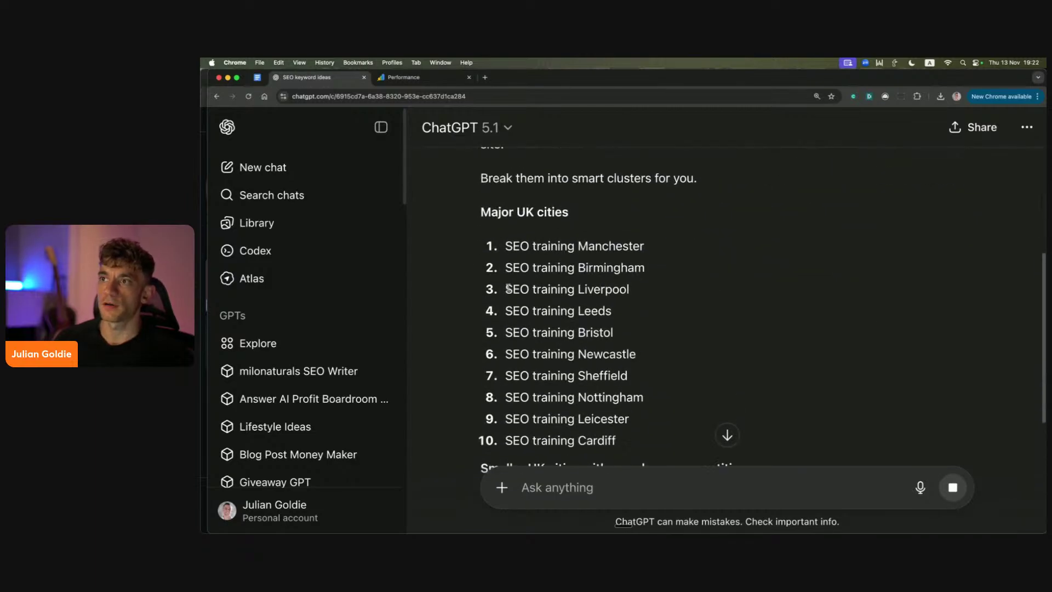
scroll(521, 280, "down", 1)
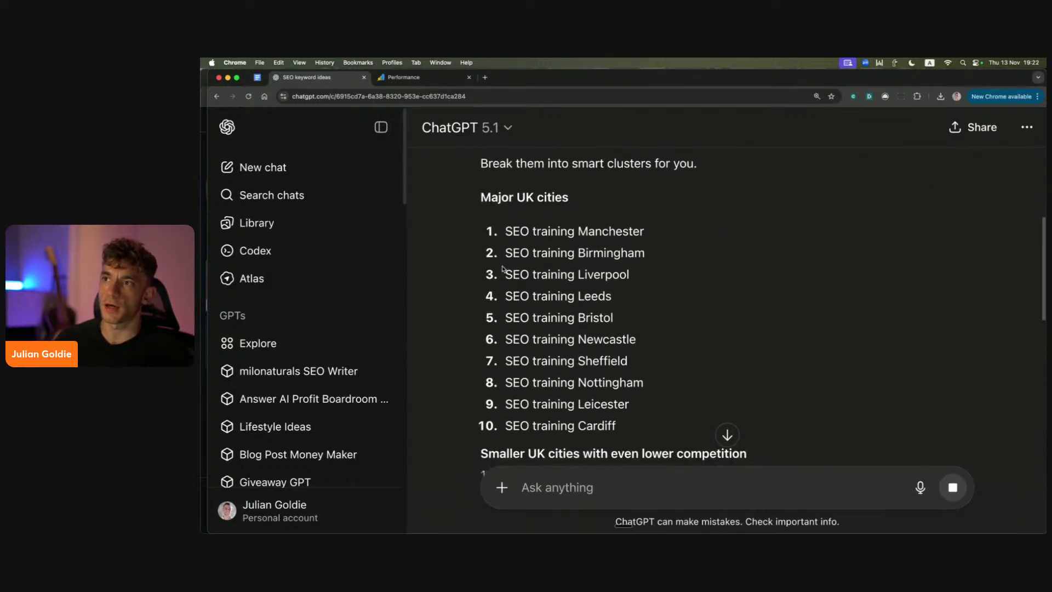
left_click_drag(505, 231, 653, 263)
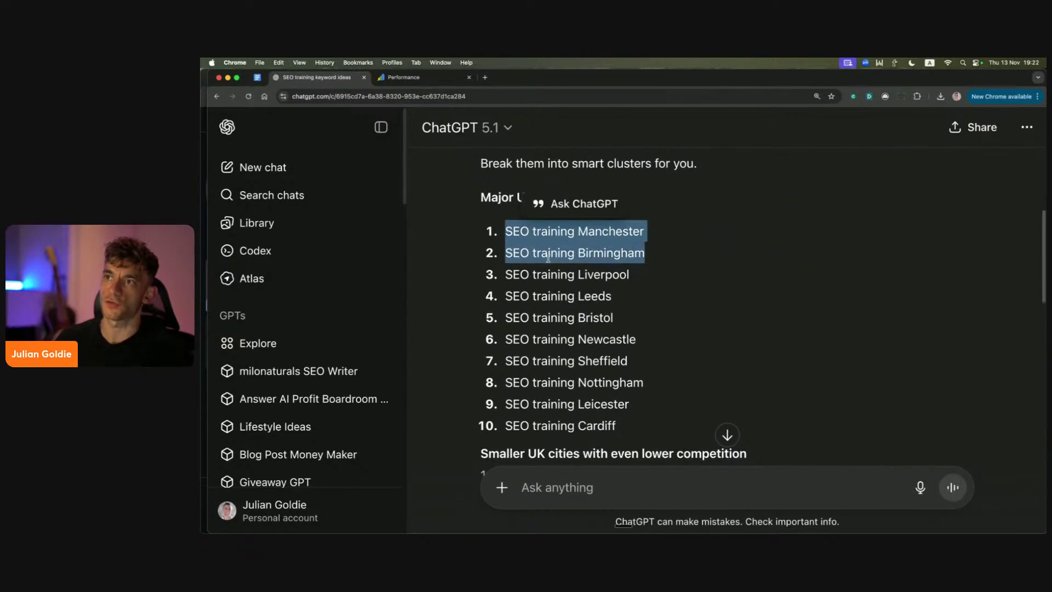
left_click(525, 254)
left_click_drag(529, 253, 647, 258)
left_click(525, 255)
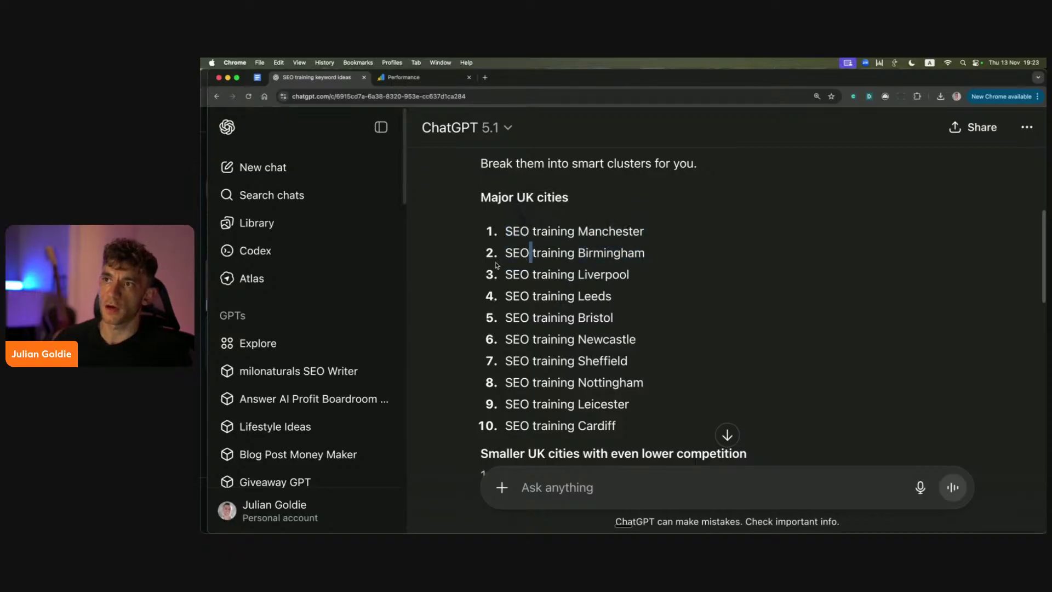
left_click_drag(500, 263, 653, 257)
scroll(758, 301, "up", 5)
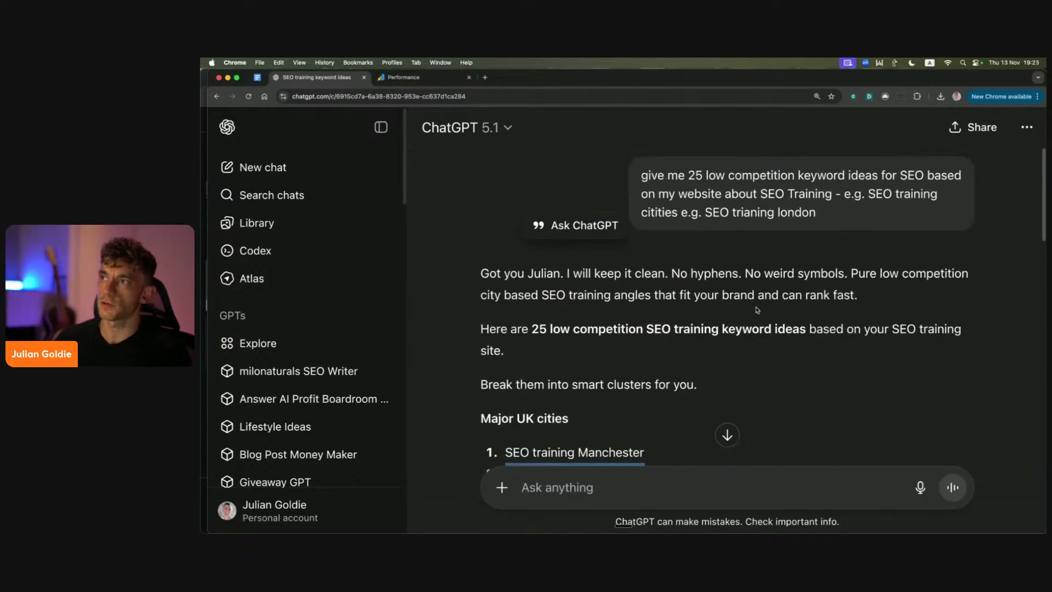
triple_click(660, 212)
scroll(593, 395, "down", 3)
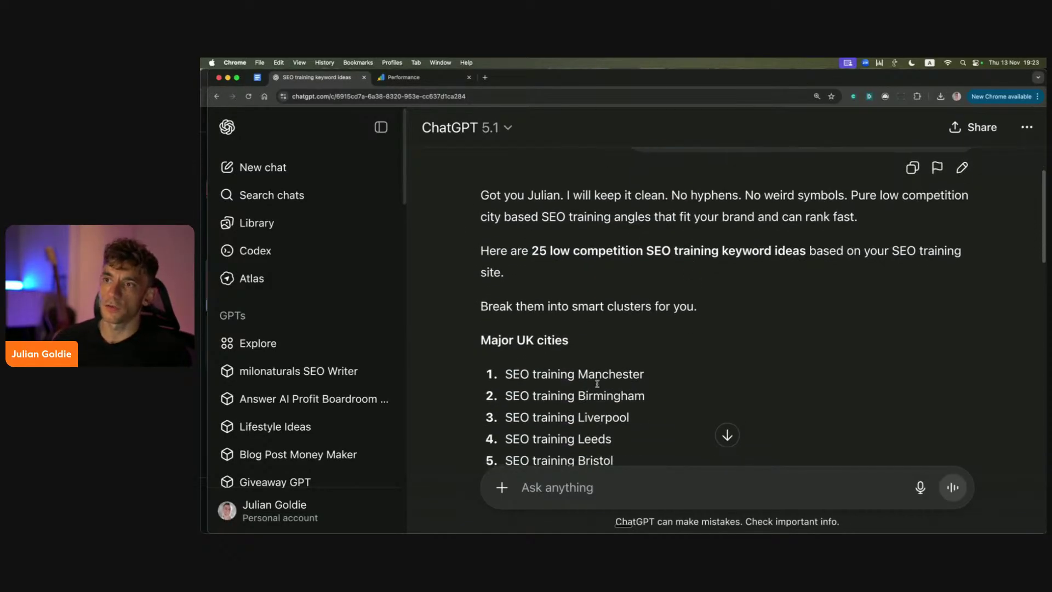
scroll(511, 410, "down", 1)
left_click_drag(505, 382, 663, 384)
key("super+c")
Step: Load Ahrefs Keywords Explorer in a new browser tab
key("super+t")
type("ahrefs")
key("Return")
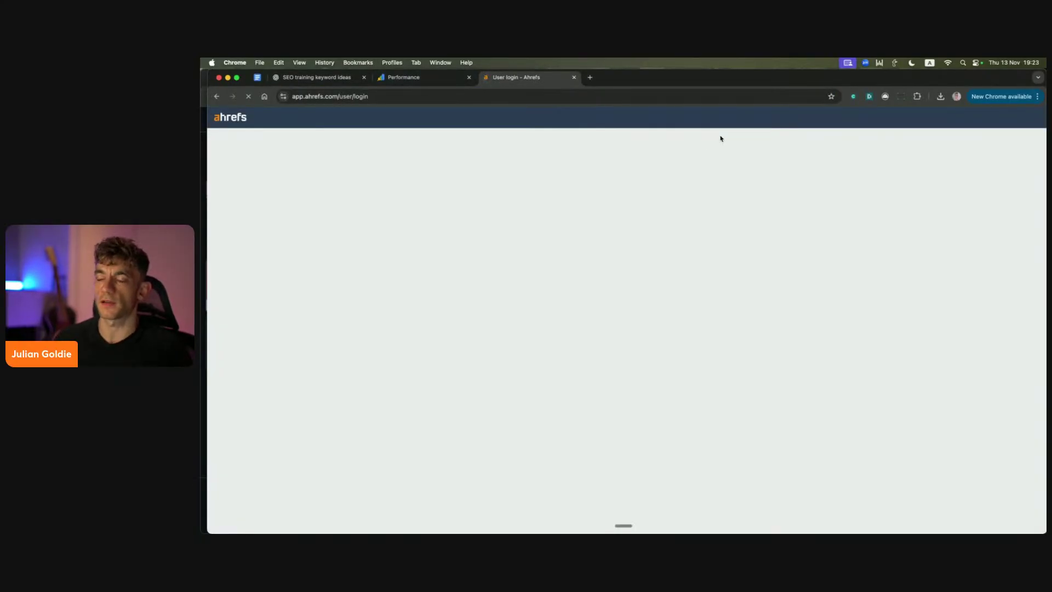
Step: Sign in to Ahrefs and search 'SEO training Birmingham' with the country set to United Kingdom
left_click(603, 320)
left_click(652, 339)
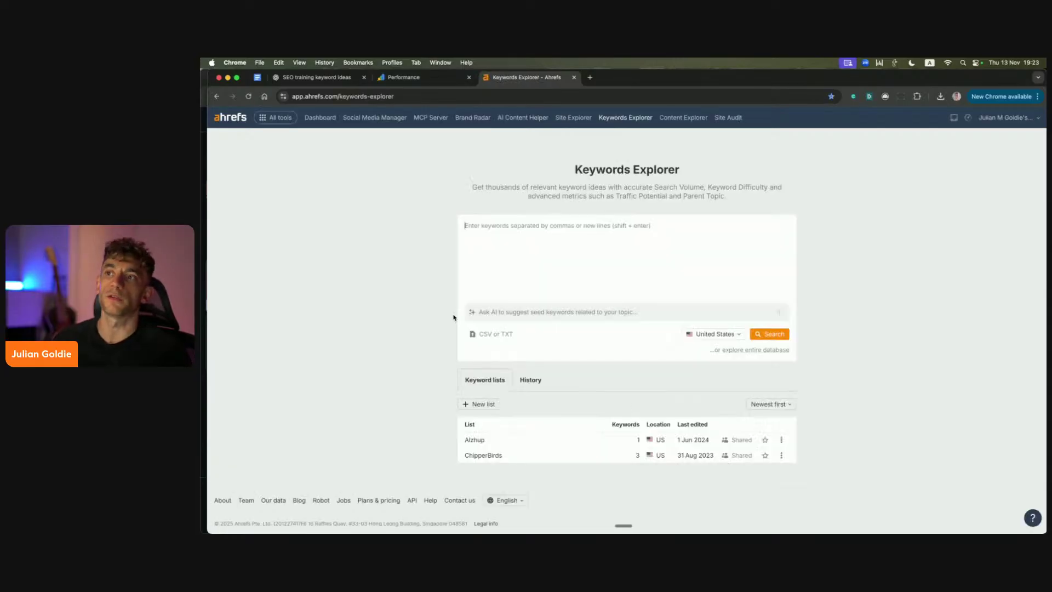
key("super+v")
left_click(698, 337)
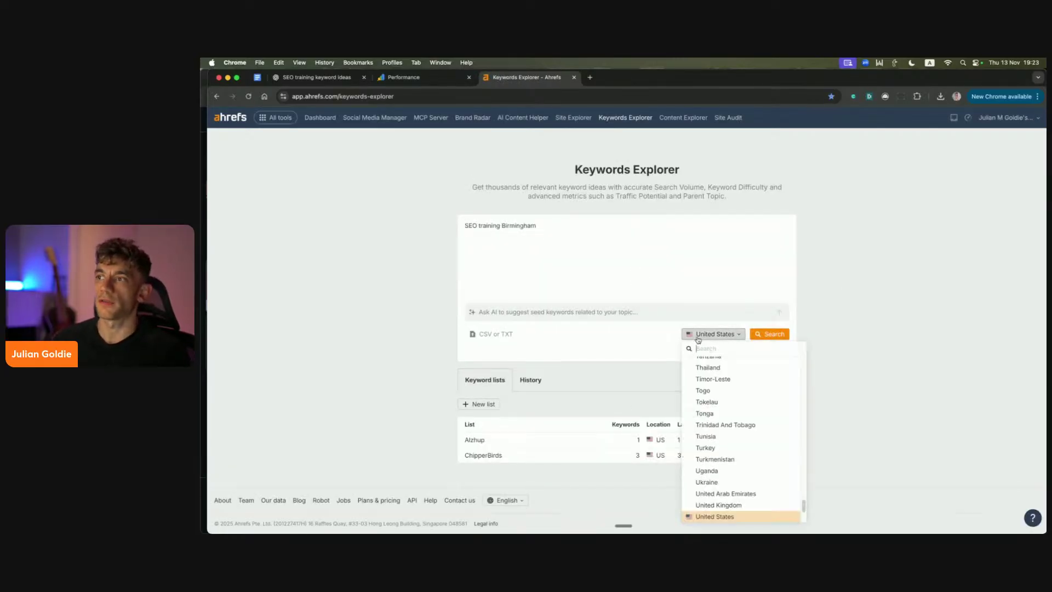
type("eng")
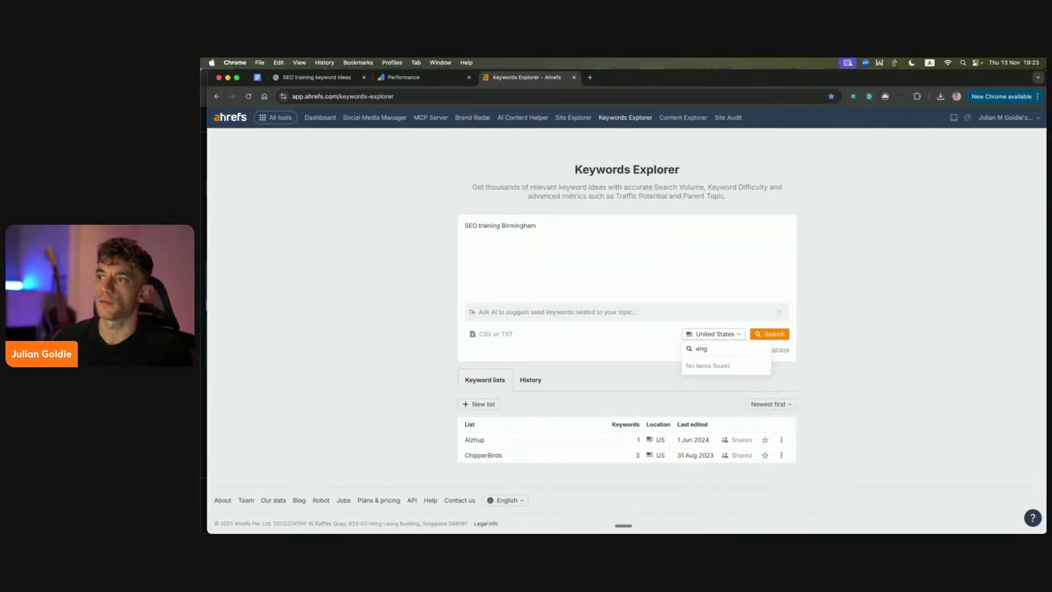
key("BackSpace")
key("BackSpace")
key("BackSpace")
type("united")
left_click(724, 376)
left_click(770, 333)
Step: Note keyword difficulty 0, UK volume 80 and global volume 250, then return to ChatGPT
left_click_drag(378, 216, 443, 266)
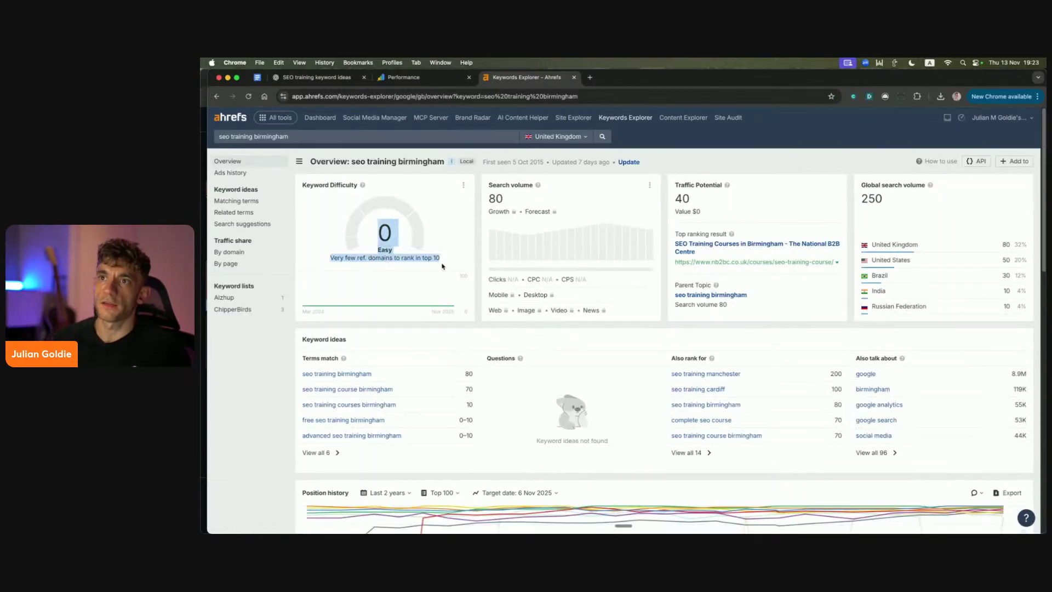
left_click_drag(463, 214, 500, 170)
left_click_drag(860, 181, 846, 206)
left_click(851, 212)
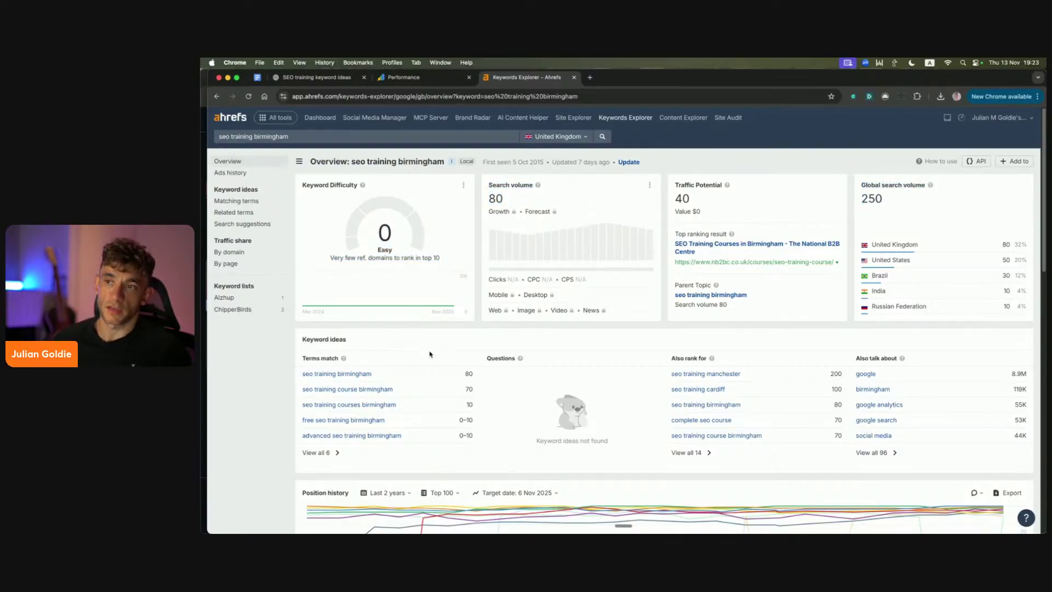
left_click(346, 79)
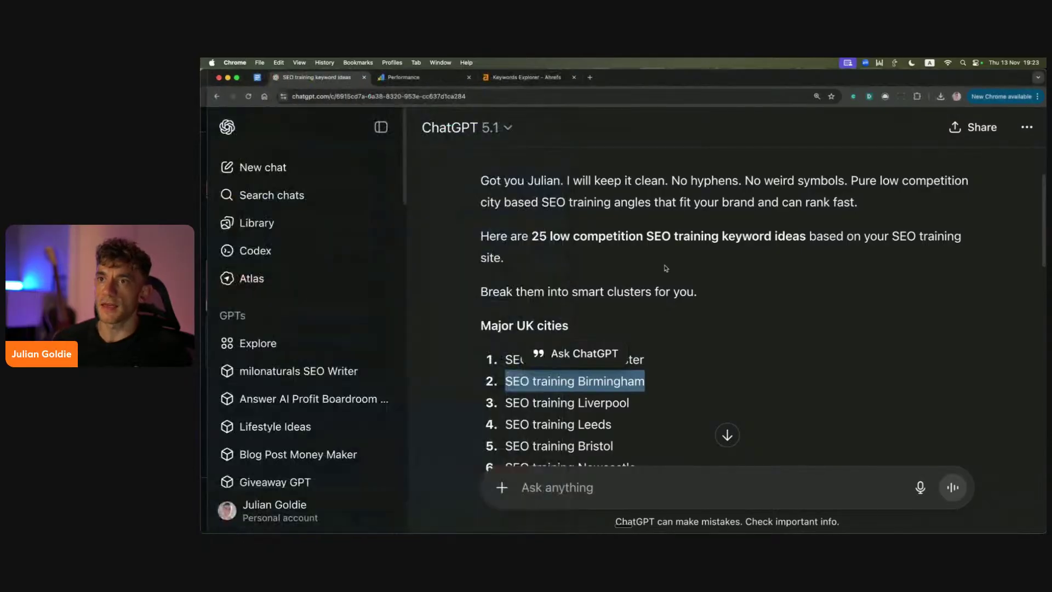
Step: Start a quoted reply on 'SEO training Birmingham', discard it, and briefly check the Docs roadmap
left_click(578, 354)
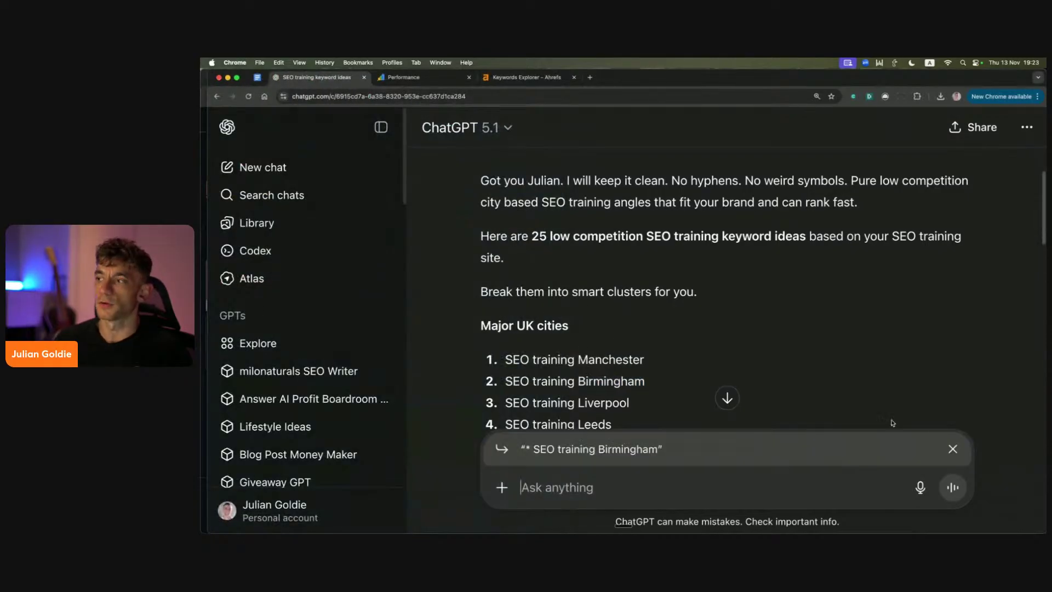
left_click(952, 449)
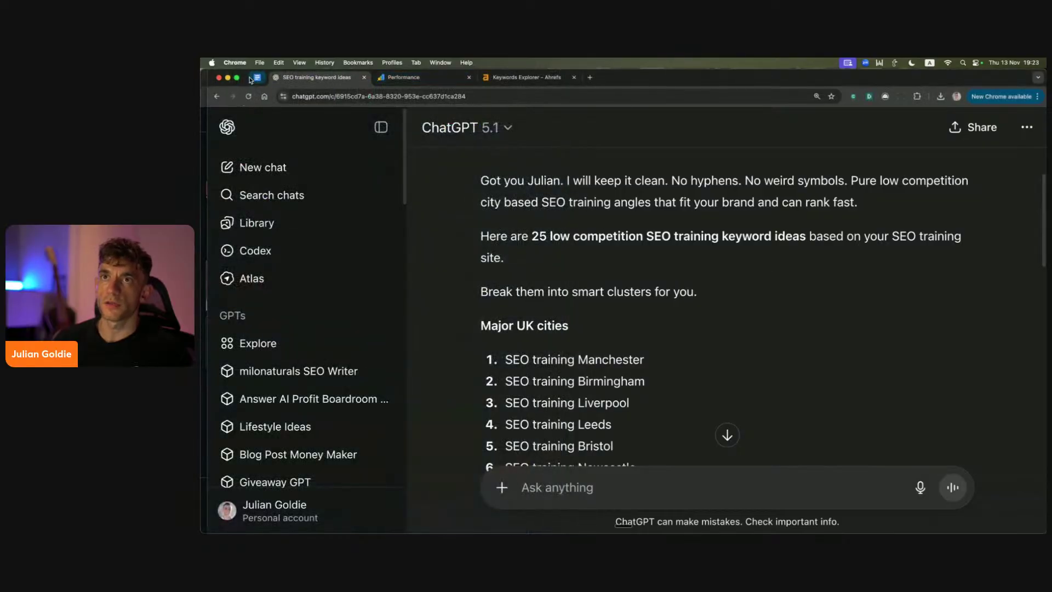
left_click(253, 78)
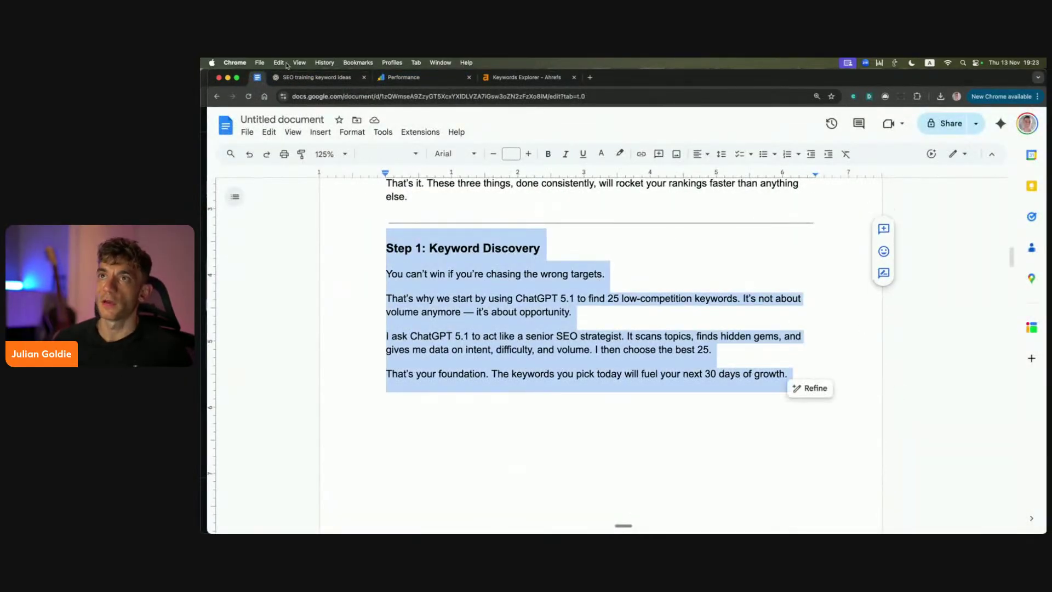
left_click(317, 77)
Step: Reread the original 25-keyword prompt, then scroll down to the smaller UK cities list
scroll(665, 162, "up", 3)
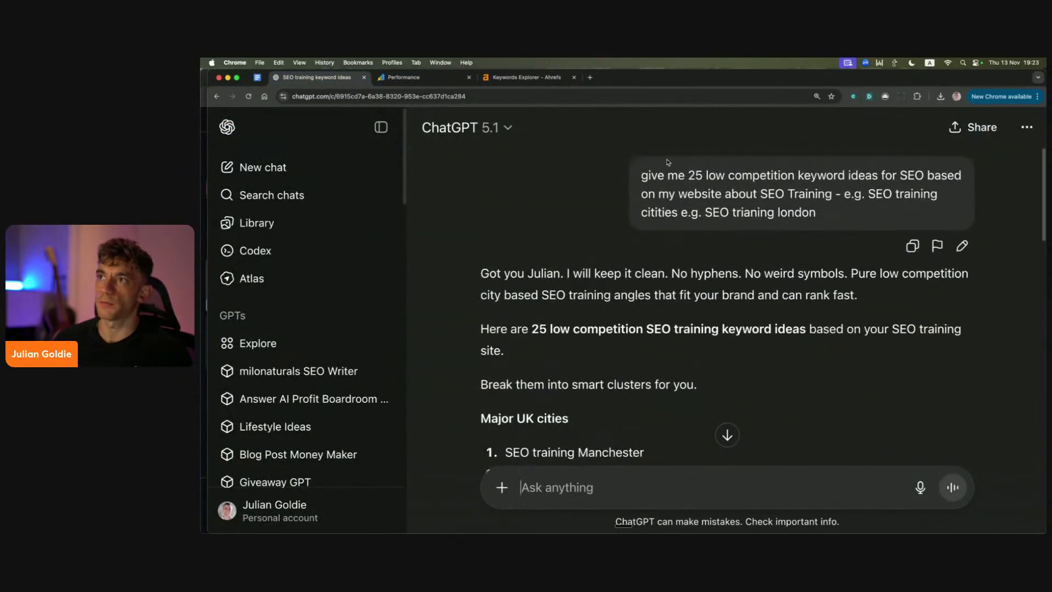
left_click_drag(642, 175, 755, 193)
left_click(826, 192)
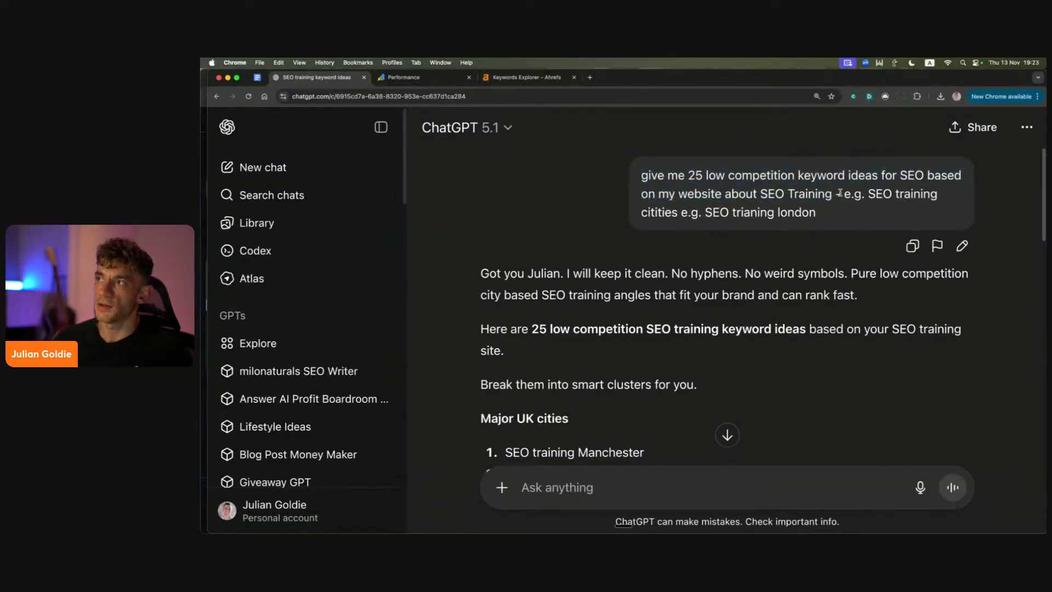
left_click_drag(839, 192, 902, 216)
left_click_drag(694, 195, 637, 176)
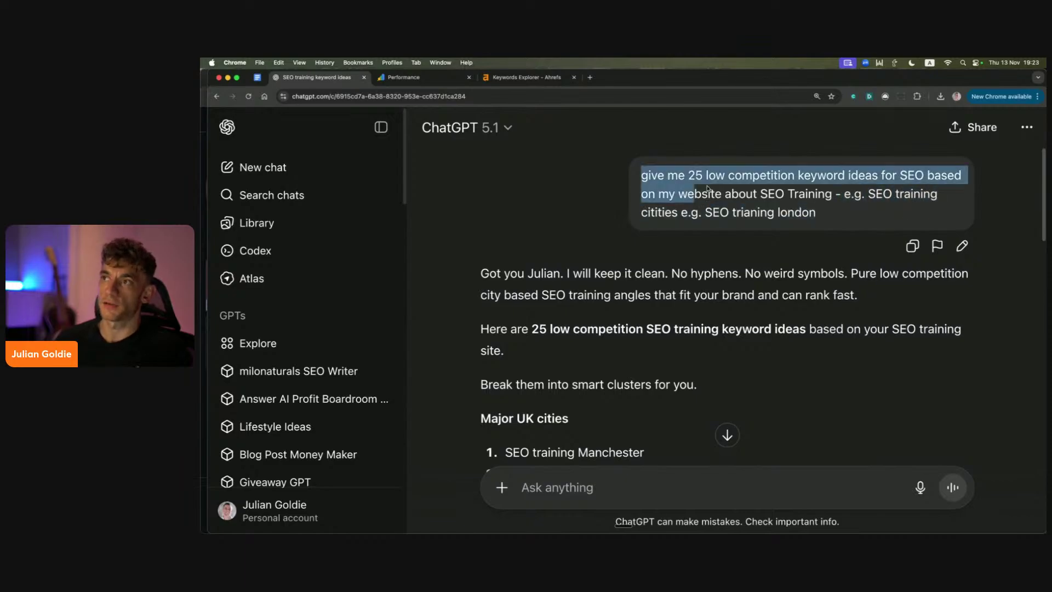
left_click(820, 209)
scroll(607, 244, "down", 5)
scroll(608, 244, "down", 5)
Step: Scroll the Google Docs roadmap down to the Step 2: AI Content Production section
left_click(258, 77)
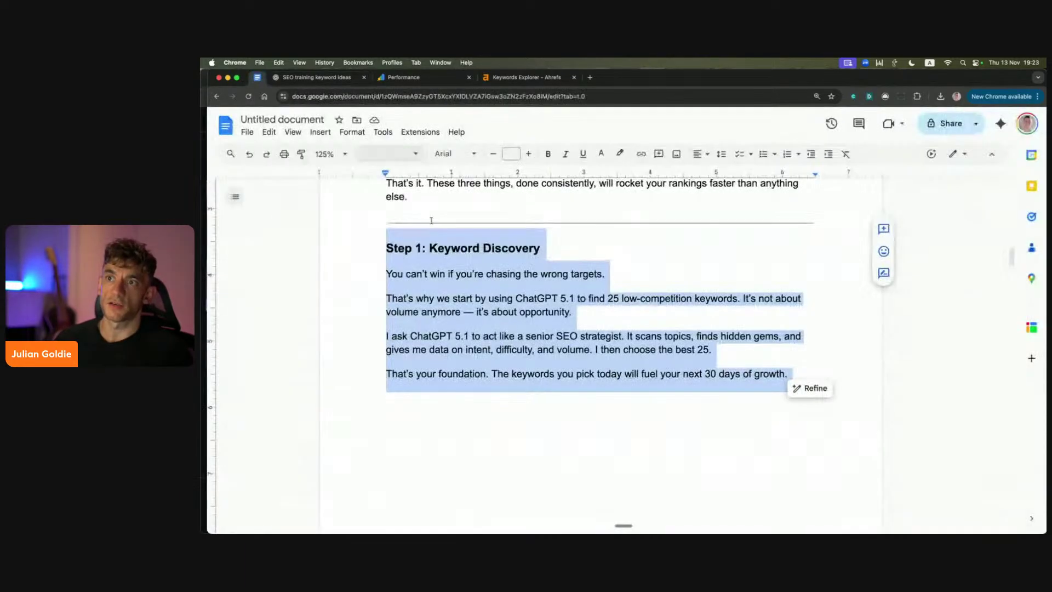
left_click(496, 337)
scroll(495, 336, "down", 5)
scroll(454, 294, "down", 10)
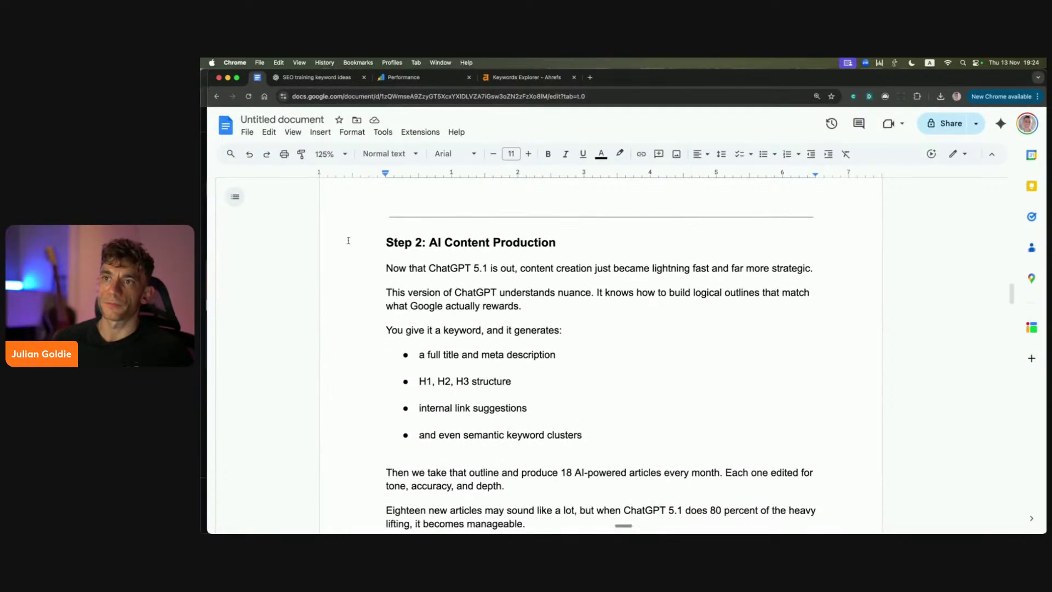
left_click_drag(386, 242, 518, 268)
left_click(369, 261)
scroll(398, 267, "down", 1)
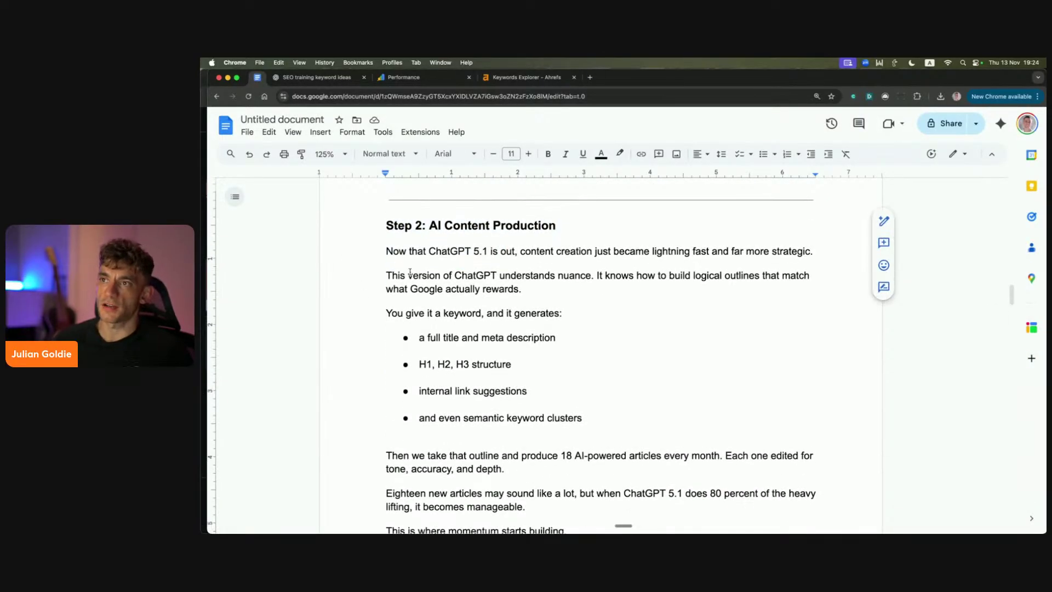
Step: Change the StreamYard layout to a full-screen share with a small camera inset
key("super+grave")
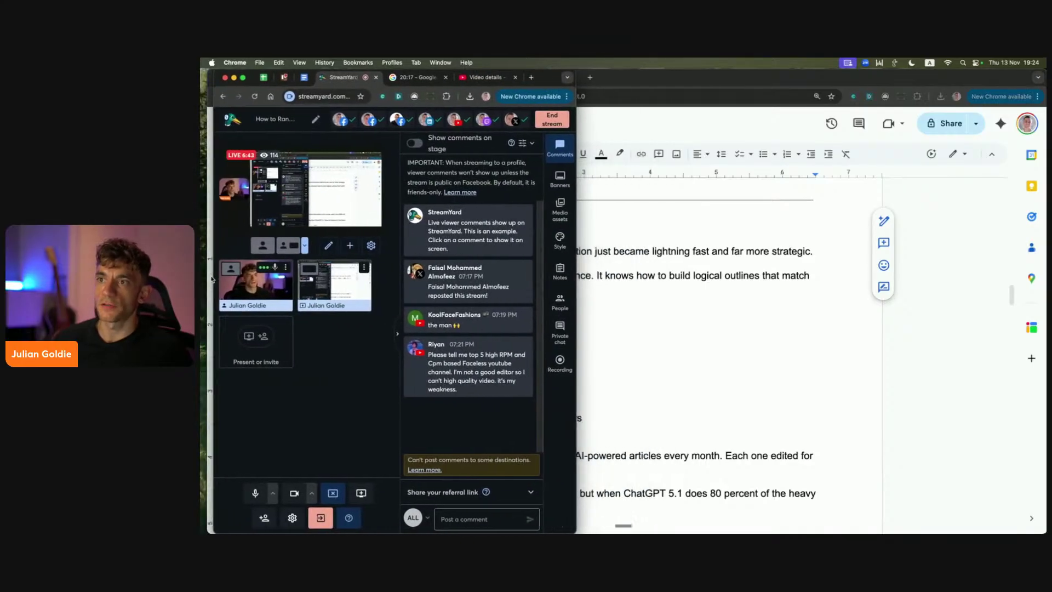
mouse_move(280, 261)
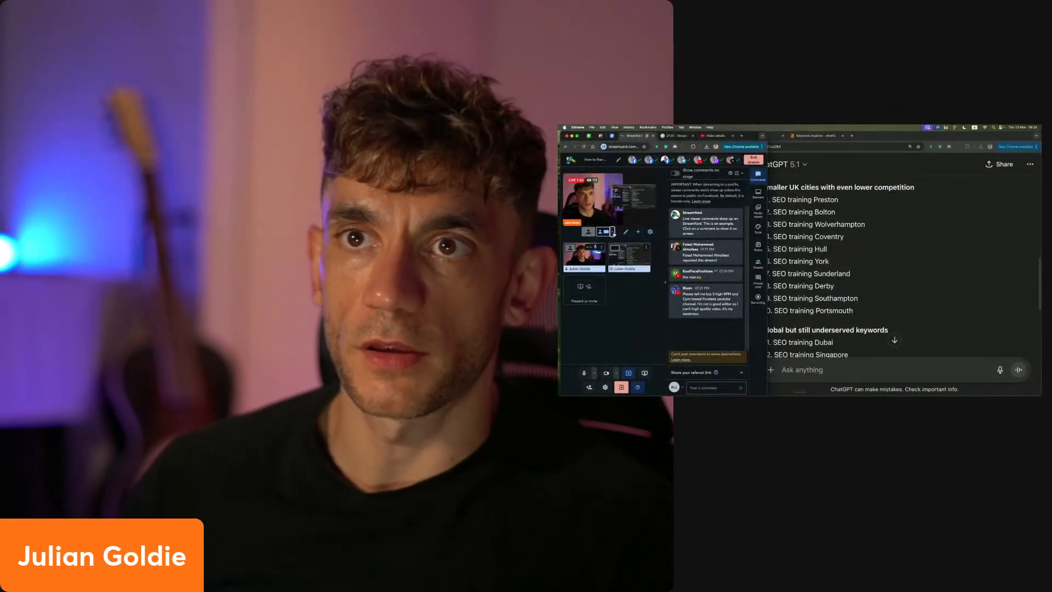
left_click(605, 232)
left_click(605, 242)
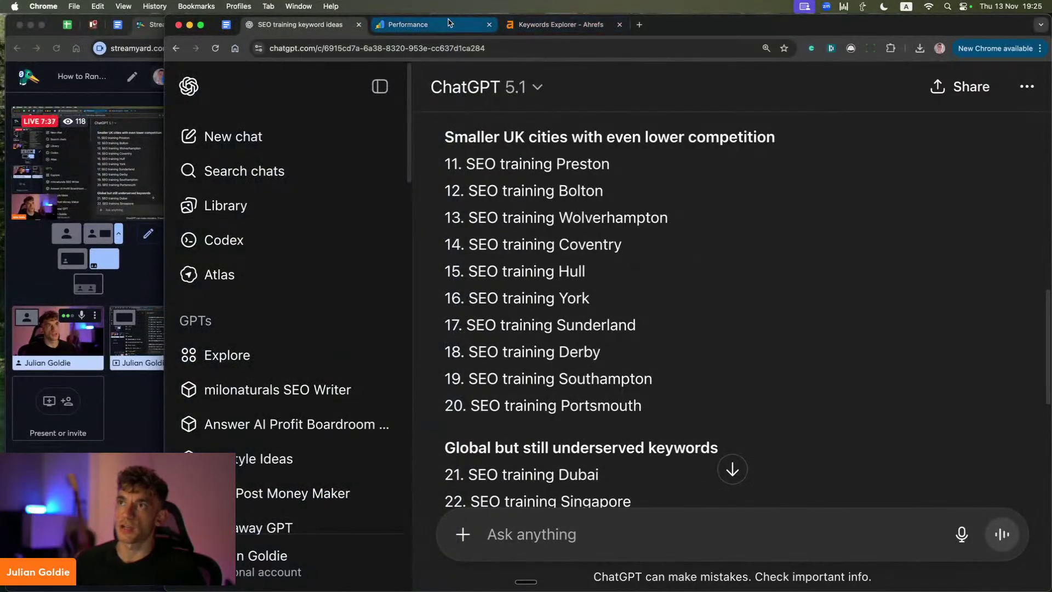
Step: Open the 'SOP: How to Rank #1 in 24 Hours' Google Doc in a new tab
key("super+t")
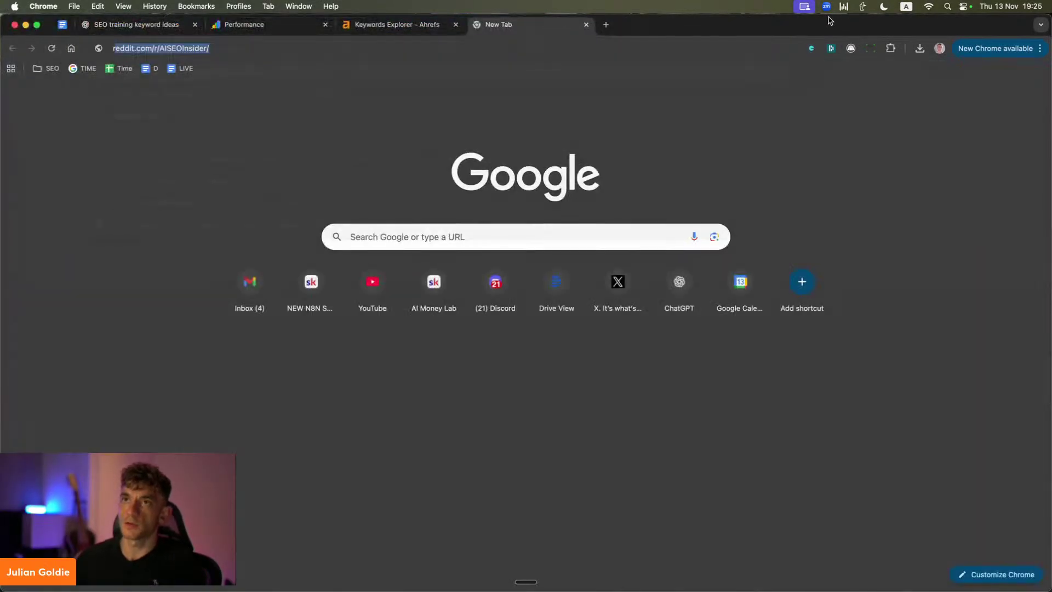
type("rank #1")
key("Down")
key("Down")
key("Down")
key("Down")
key("Down")
key("Down")
key("Down")
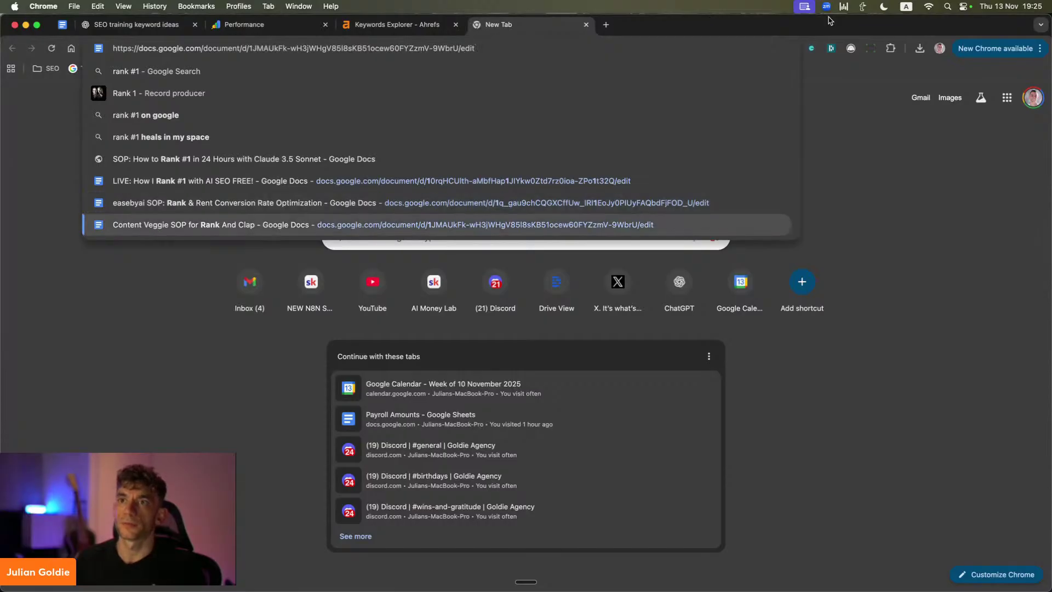
key("Up")
key("Up")
key("Up")
key("Up")
key("Down")
key("Return")
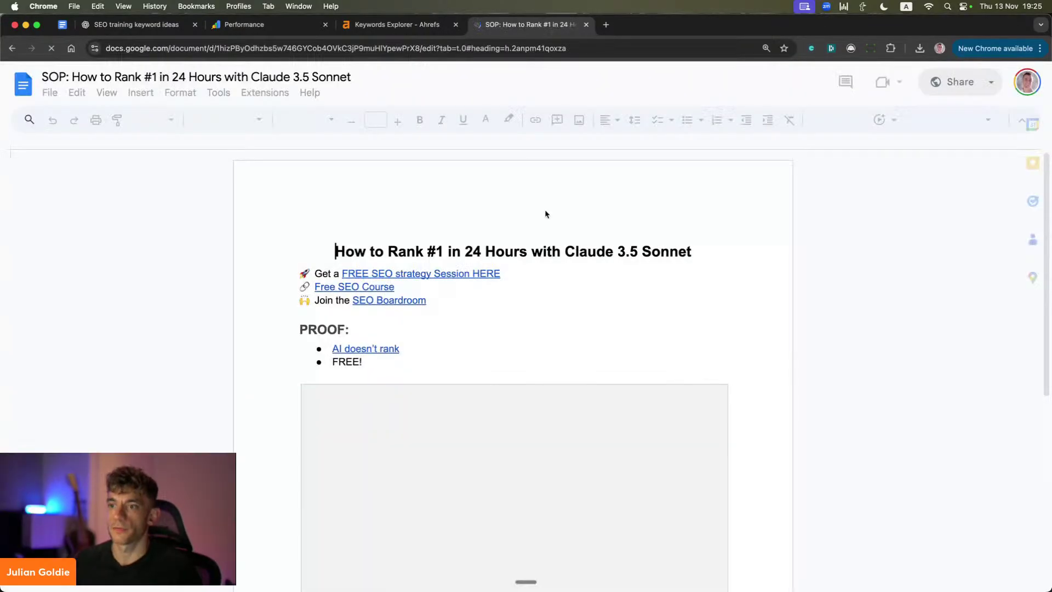
Step: Scroll the SOP down to its 3: CONTENT article-writing instructions
scroll(416, 386, "down", 10)
scroll(216, 328, "down", 5)
left_click(236, 301)
scroll(329, 329, "down", 8)
scroll(381, 349, "down", 1)
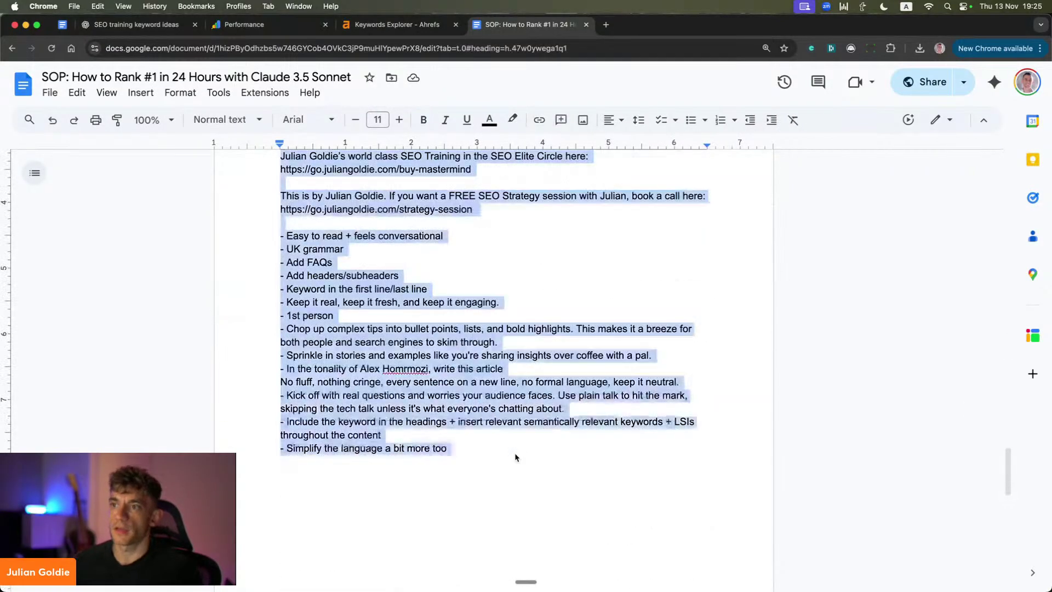
left_click(125, 24)
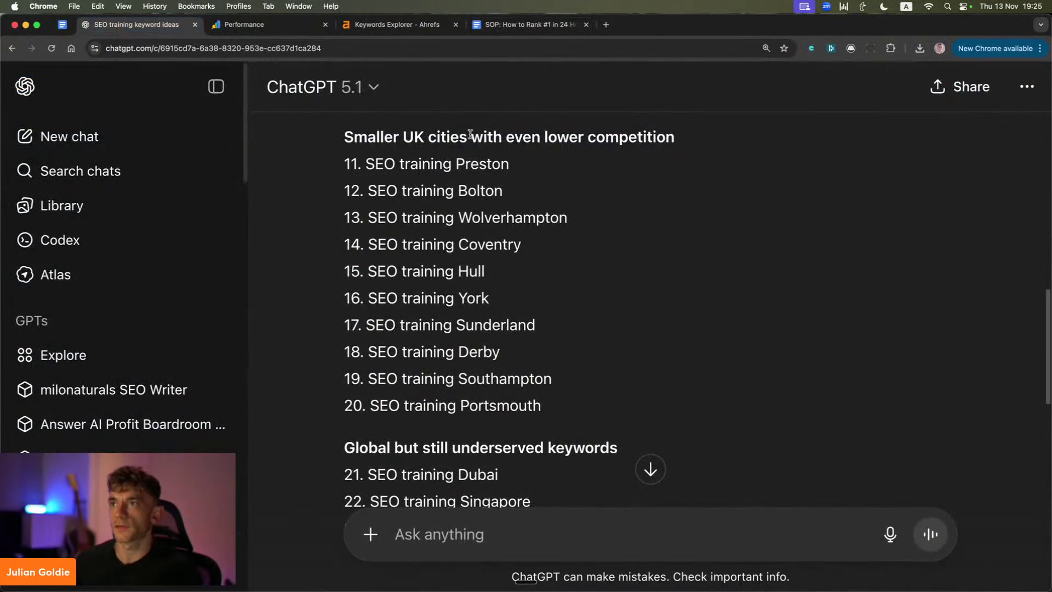
Step: Paste the SOP article prompt into the chat and replace the INSERTHERE placeholder with 'SEO'
scroll(357, 189, "up", 6)
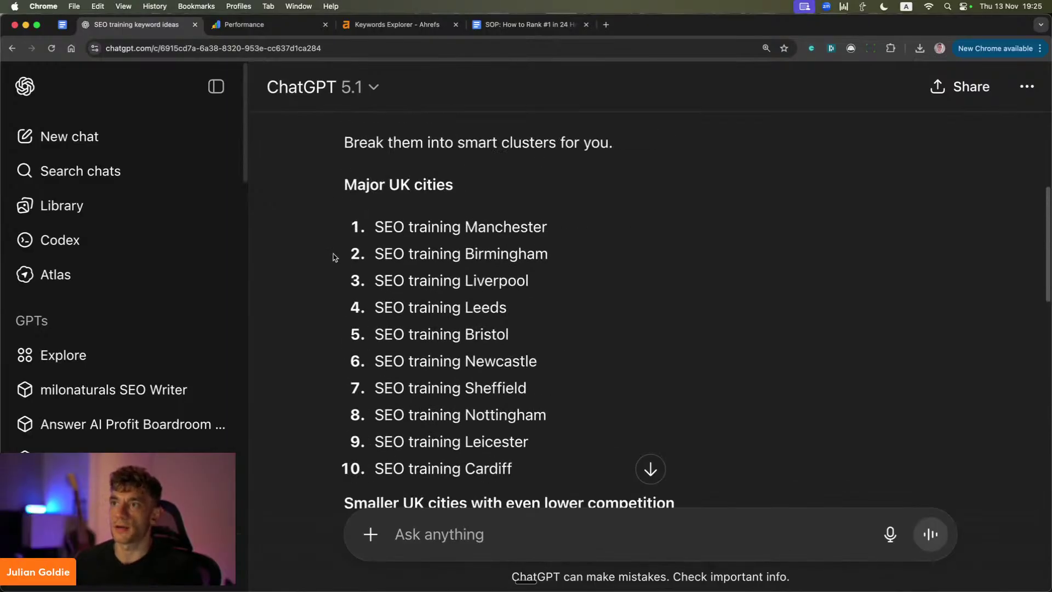
left_click_drag(333, 256, 529, 282)
left_click(477, 521)
key("super+v")
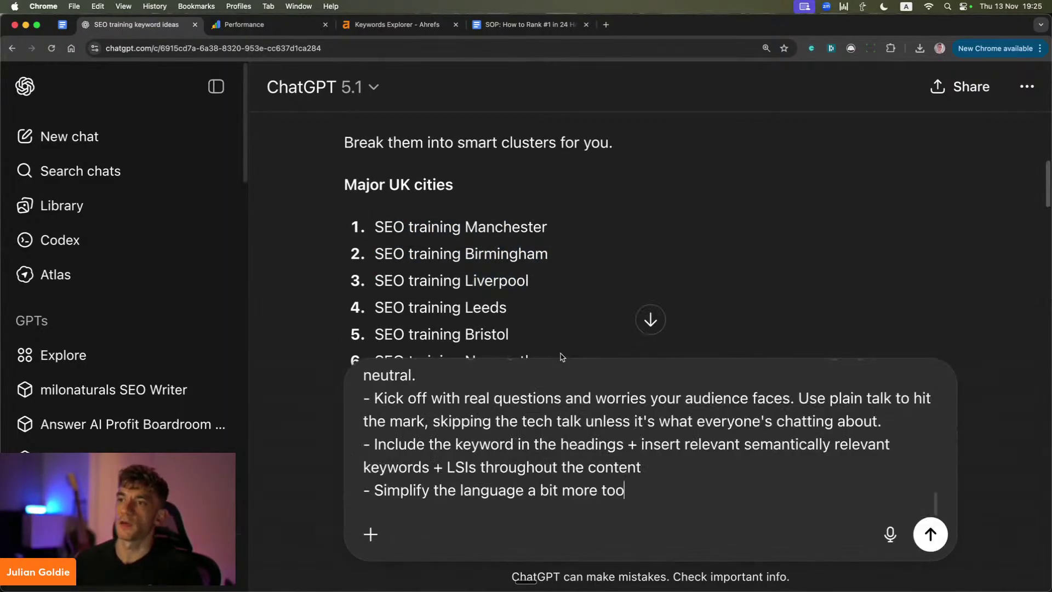
key("super+Up")
left_click(640, 408)
double_click(441, 453)
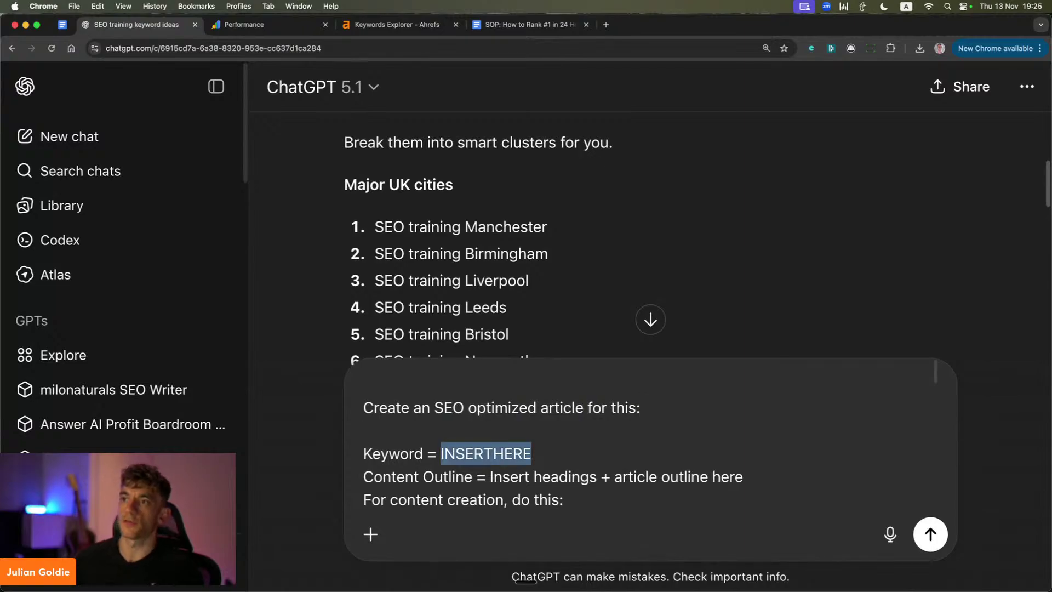
type("SEO Training Birmingham")
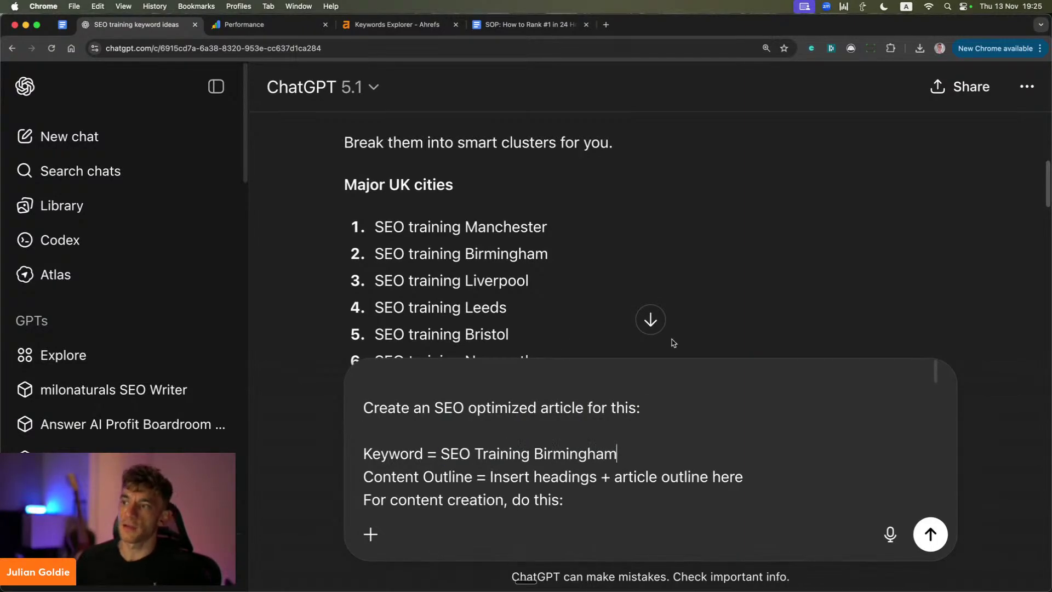
Step: Replace the content outline placeholder line with the pasted author source context
triple_click(570, 477)
key("BackSpace")
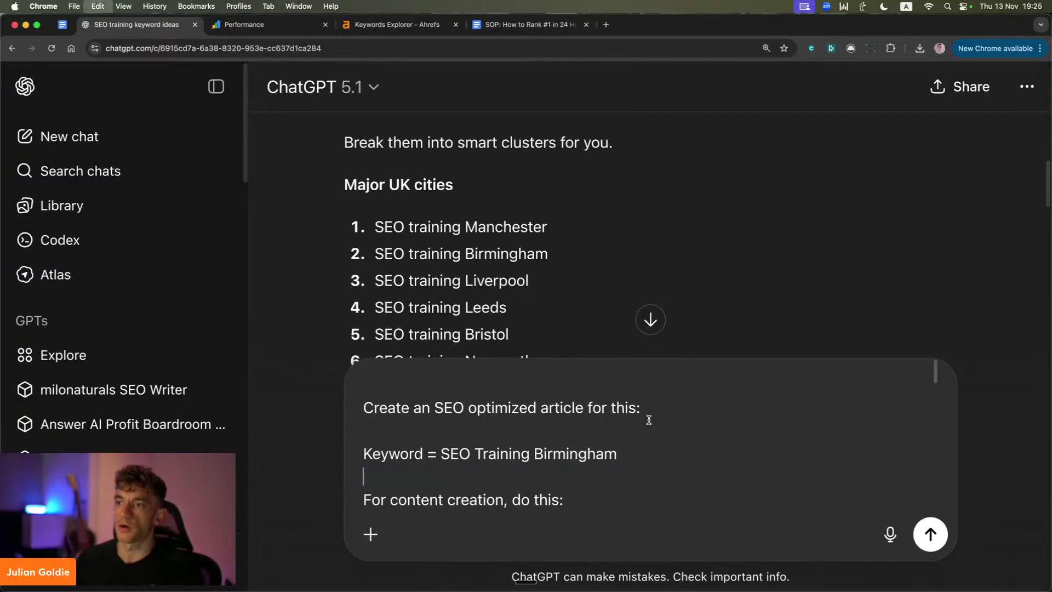
key("super+v")
scroll(633, 421, "up", 3)
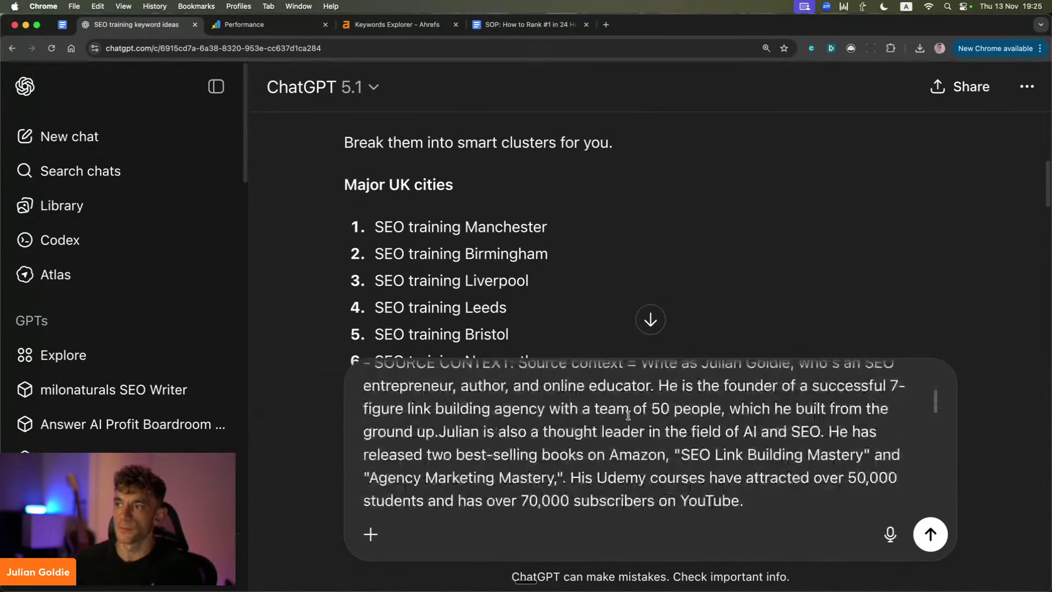
scroll(658, 422, "up", 3)
triple_click(516, 395)
left_click(529, 481)
scroll(534, 412, "down", 1)
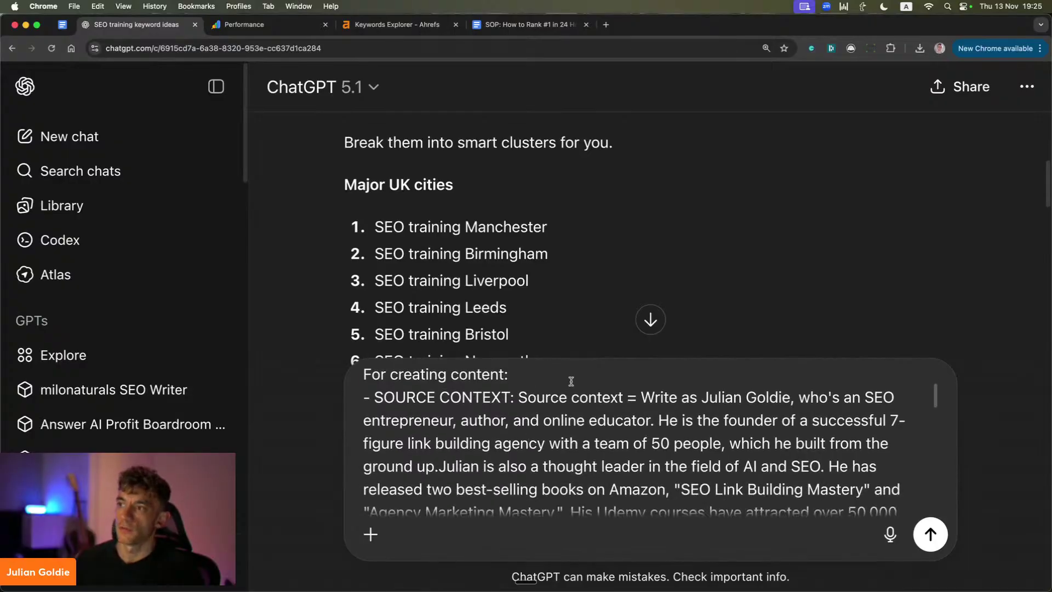
left_click_drag(571, 381, 570, 439)
Step: Review the writing rules on grammar, FAQs, headers and keywords, then send the article prompt
scroll(524, 428, "down", 5)
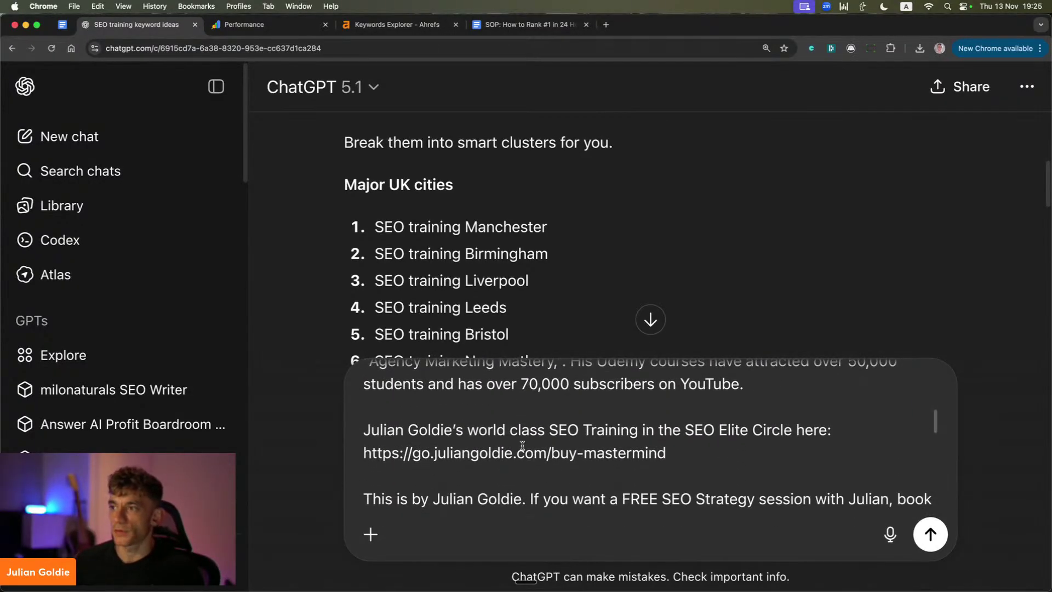
scroll(622, 418, "down", 5)
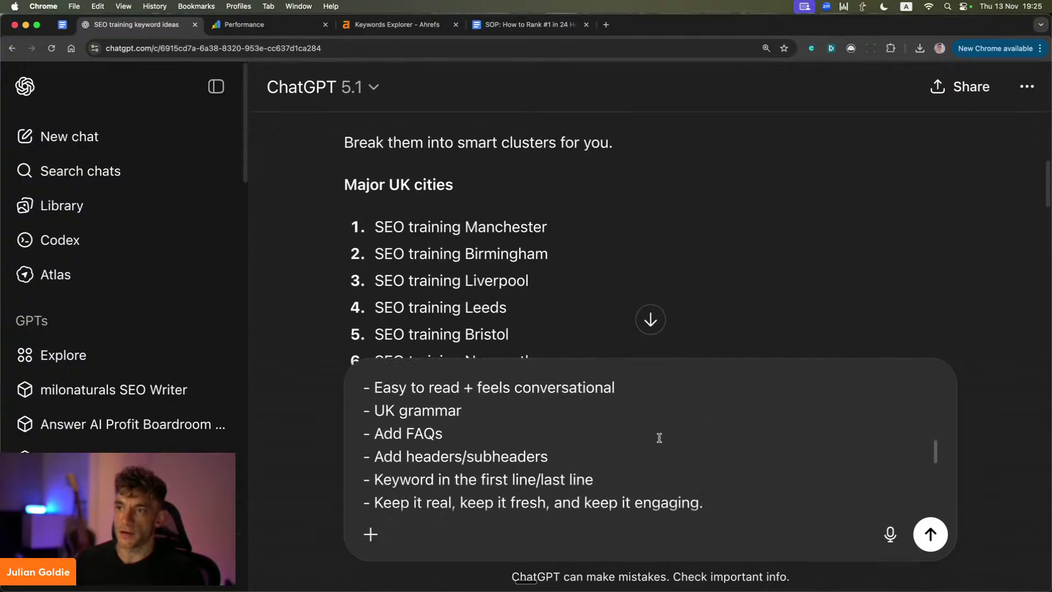
scroll(659, 438, "down", 3)
scroll(493, 417, "up", 3)
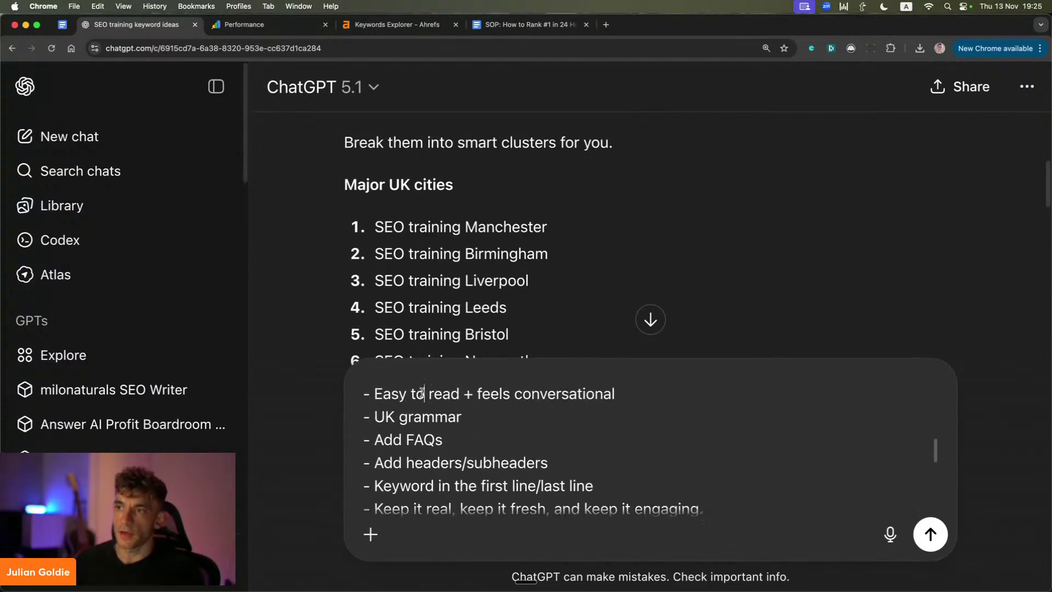
triple_click(422, 393)
double_click(419, 415)
double_click(421, 439)
scroll(421, 438, "down", 1)
double_click(421, 438)
scroll(421, 439, "down", 1)
double_click(421, 438)
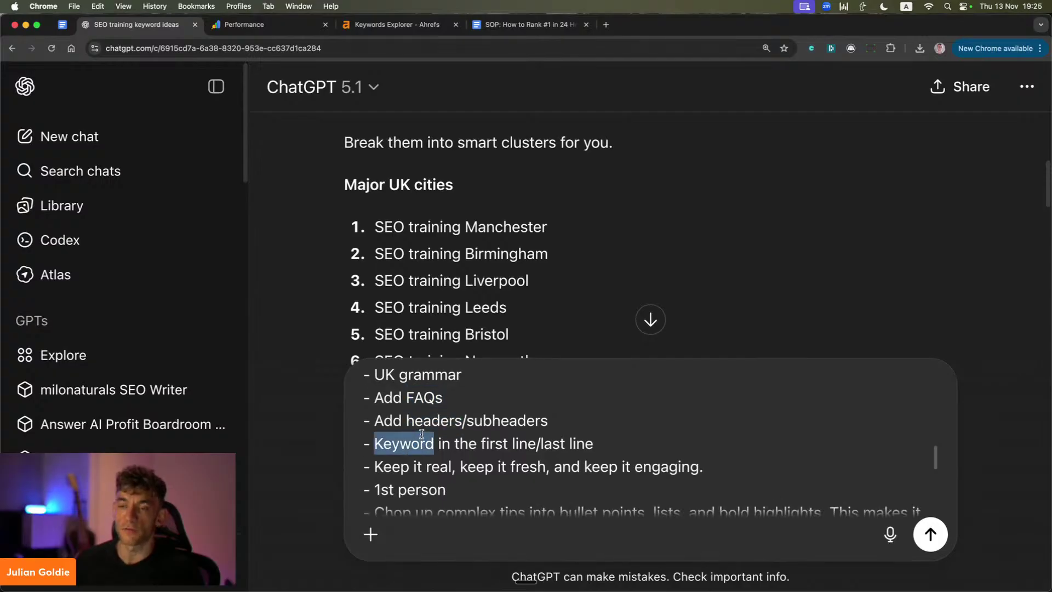
scroll(425, 428, "down", 3)
scroll(433, 389, "up", 1)
scroll(431, 382, "down", 3)
left_click(930, 534)
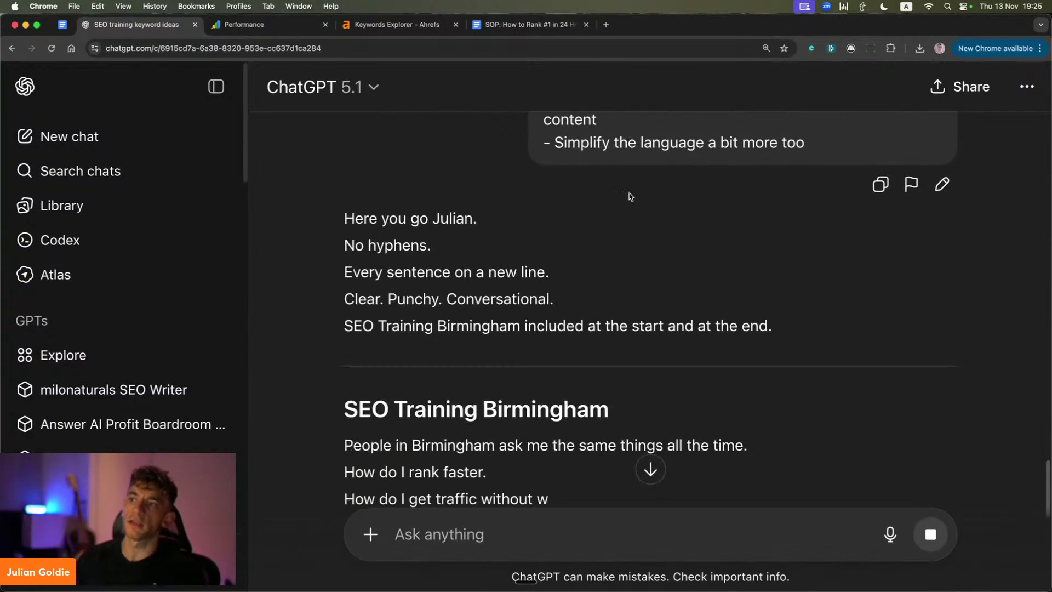
Step: Review the 'SEO Training Birmingham' article title and its opening paragraph
scroll(641, 250, "down", 3)
scroll(438, 243, "down", 3)
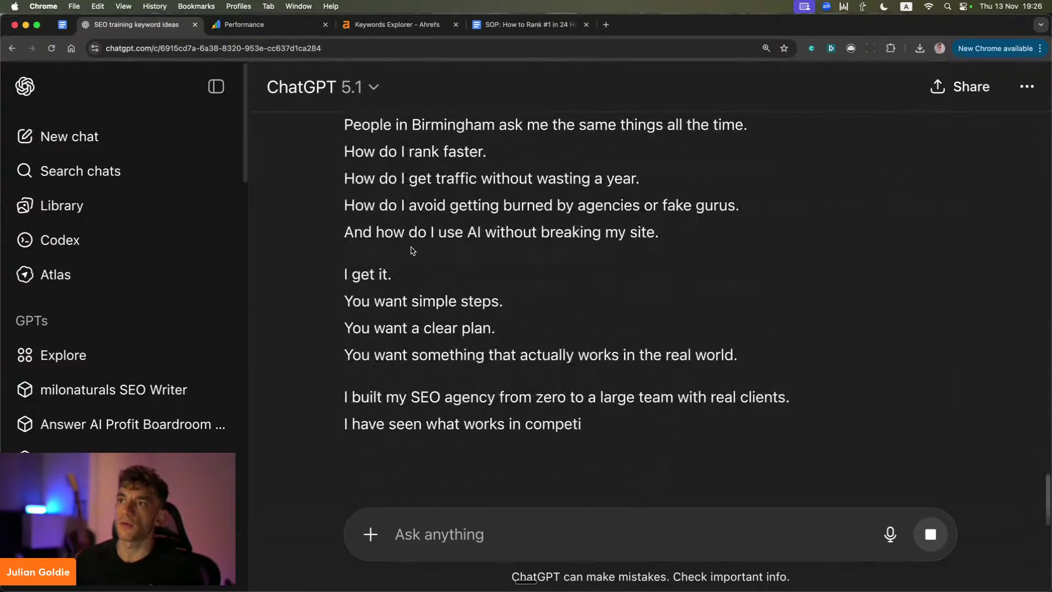
scroll(413, 252, "up", 4)
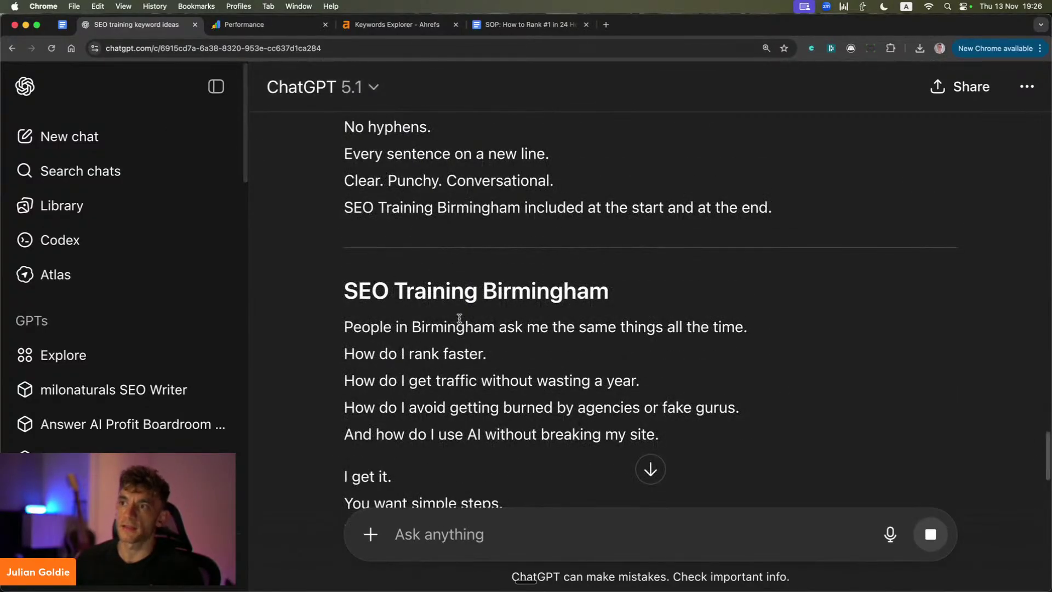
scroll(384, 279, "down", 1)
left_click_drag(301, 235, 780, 418)
scroll(472, 257, "down", 2)
left_click(472, 256)
left_click_drag(336, 158, 782, 301)
left_click(318, 133)
left_click_drag(336, 139, 622, 157)
left_click(564, 291)
Step: Read the framework section's opening text and the My Simple Framework heading
scroll(564, 291, "down", 2)
scroll(564, 291, "down", 5)
scroll(570, 303, "down", 3)
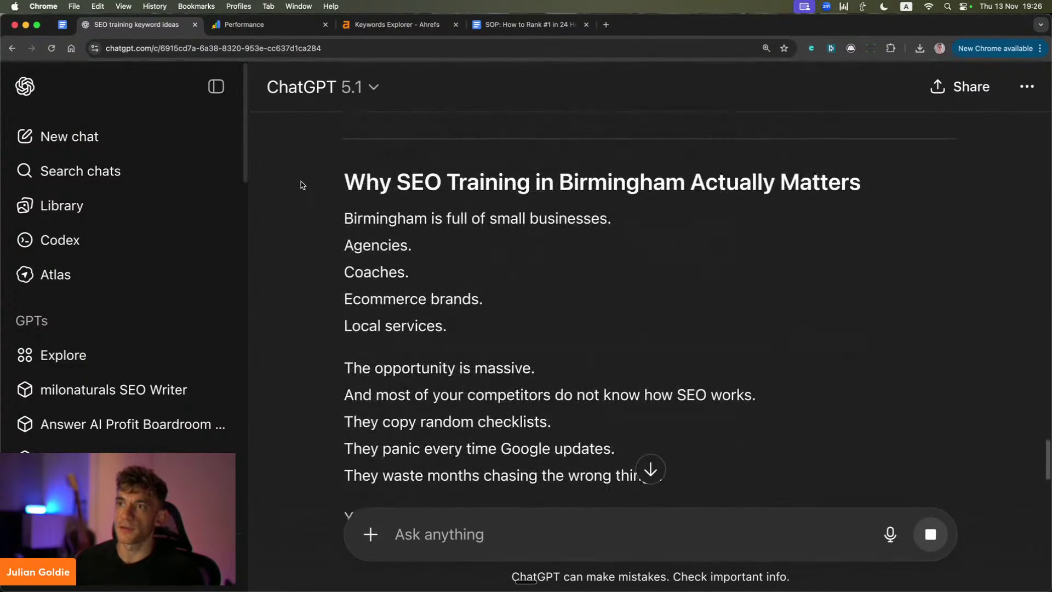
left_click_drag(301, 184, 711, 392)
scroll(707, 376, "down", 4)
scroll(699, 369, "down", 5)
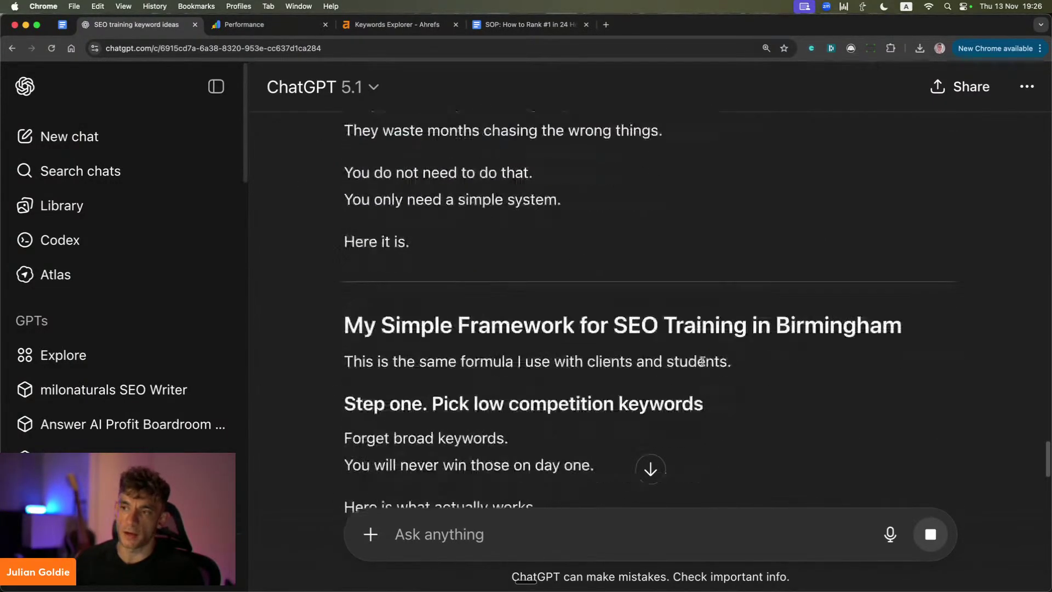
left_click_drag(385, 157, 612, 336)
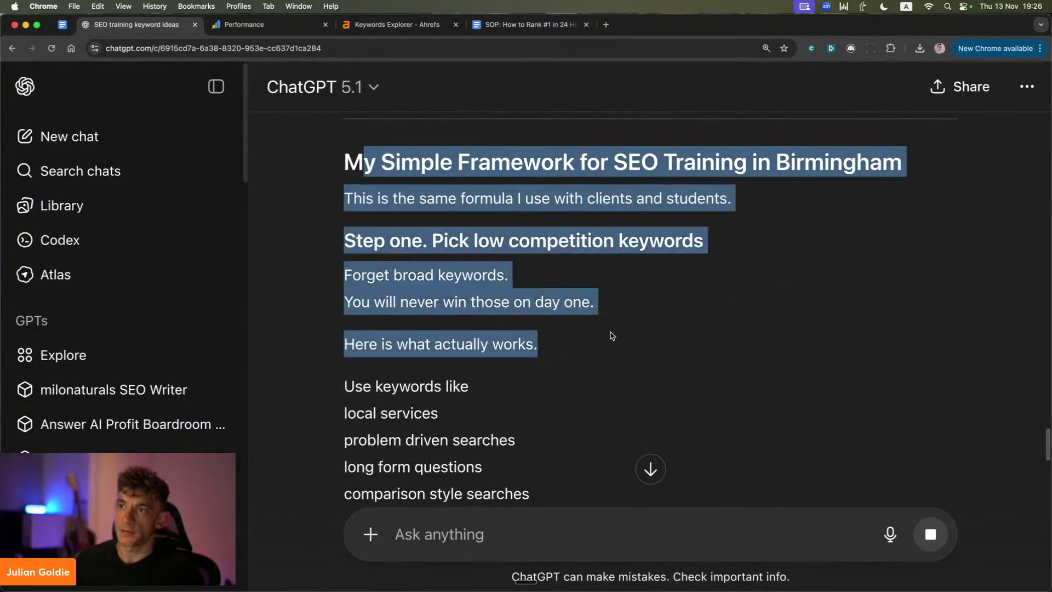
left_click(460, 128)
triple_click(452, 173)
Step: Scroll down through the framework steps to the Elite Circle and strategy-call links
scroll(469, 284, "down", 10)
scroll(474, 297, "down", 10)
scroll(480, 305, "down", 10)
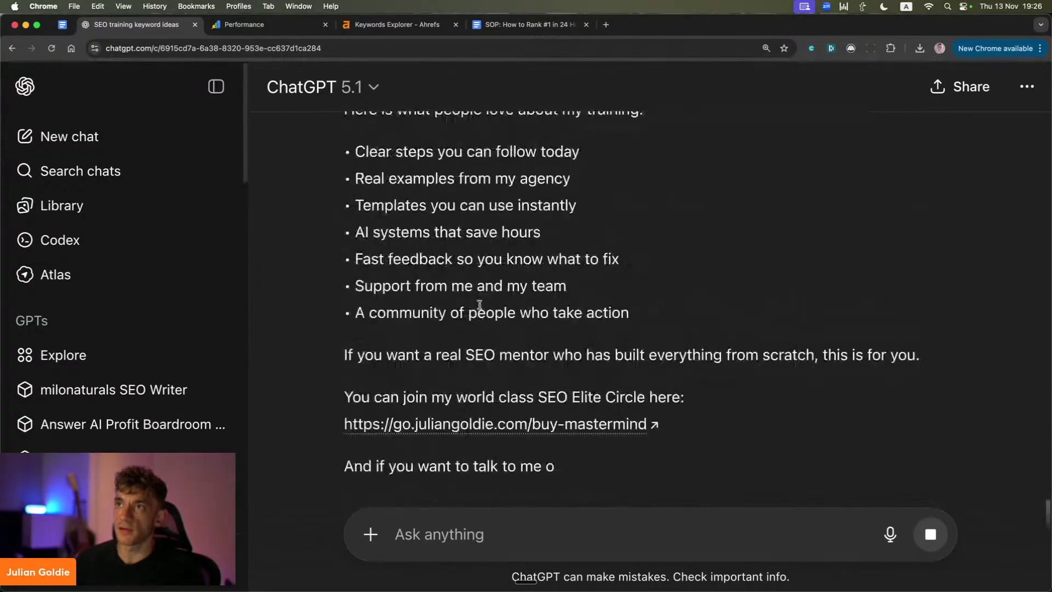
scroll(480, 305, "up", 5)
scroll(479, 305, "down", 5)
scroll(479, 304, "down", 3)
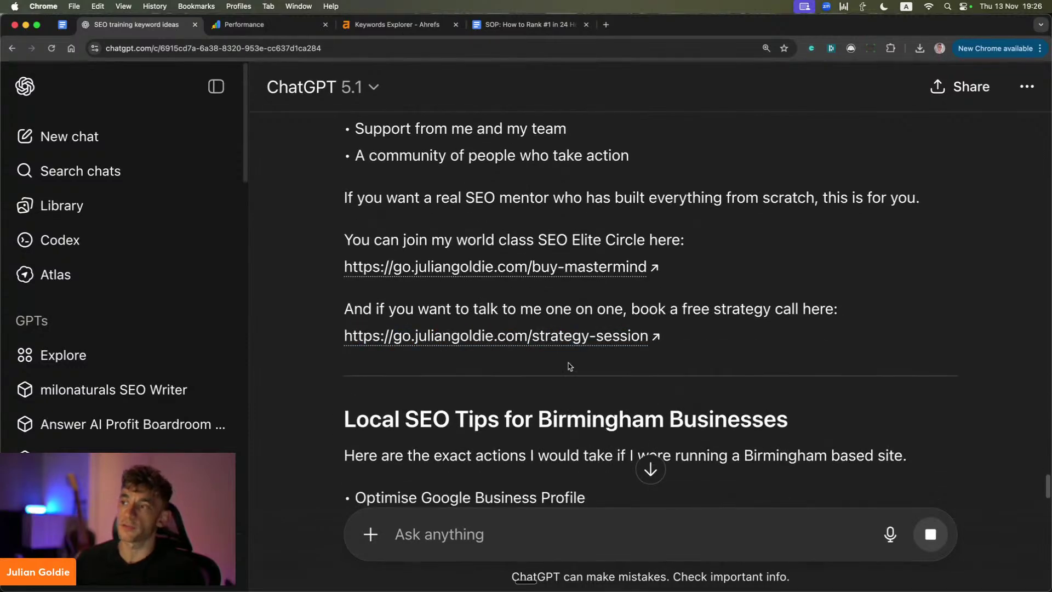
Step: Review the FAQ heading, its answers and the Final Thoughts section
scroll(685, 357, "down", 6)
scroll(687, 356, "down", 3)
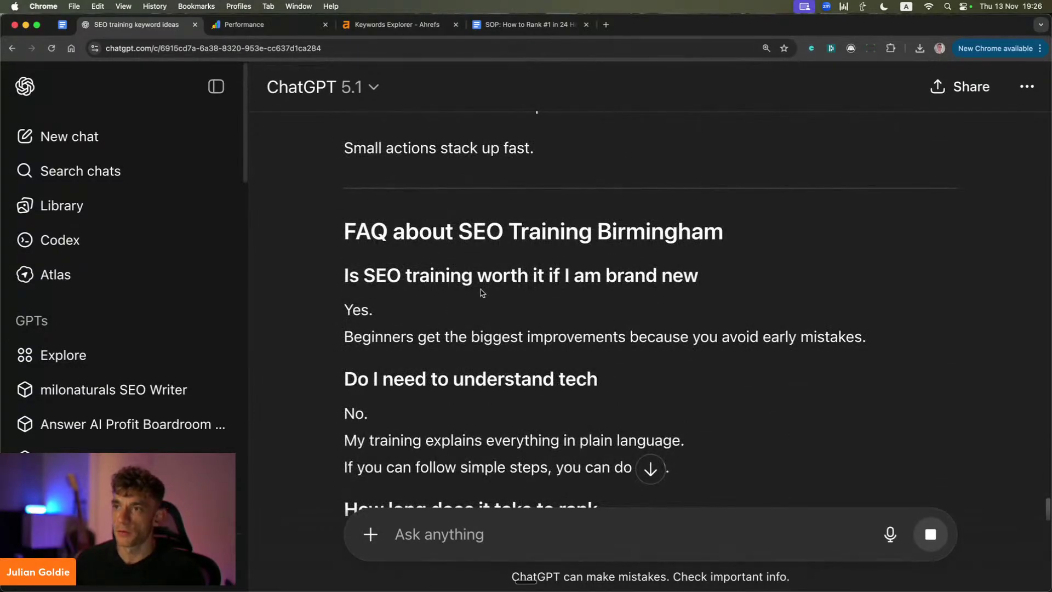
left_click_drag(322, 224, 801, 333)
scroll(699, 311, "down", 2)
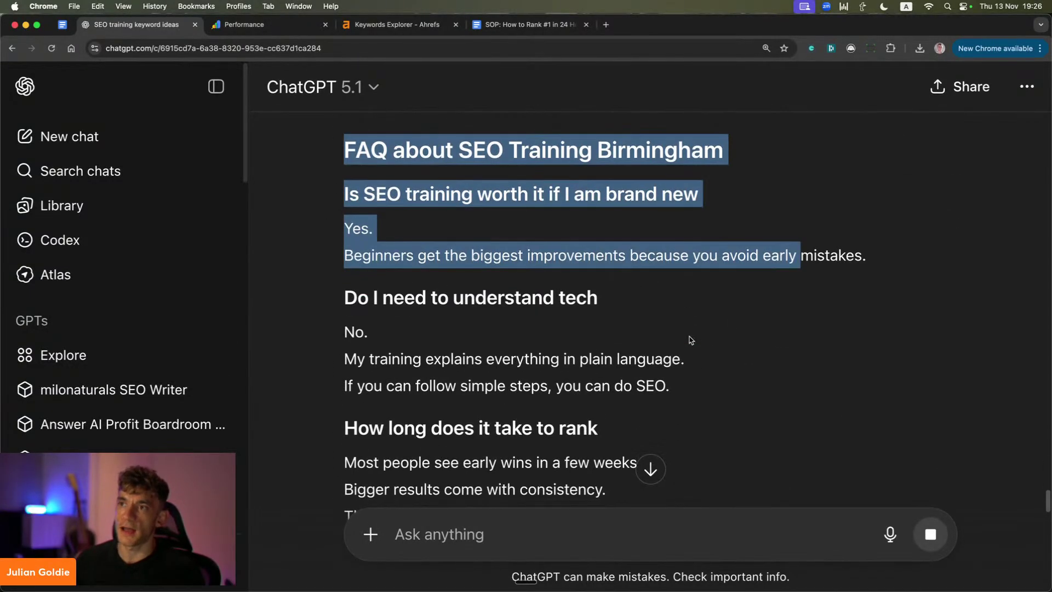
left_click(348, 145)
left_click_drag(349, 145, 813, 287)
scroll(808, 290, "down", 6)
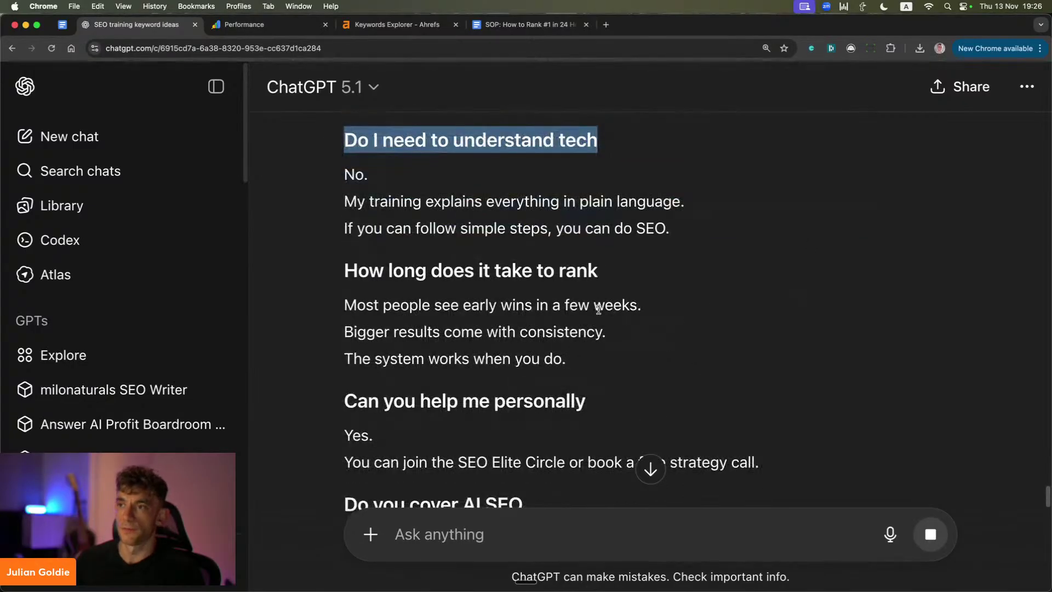
scroll(642, 304, "down", 6)
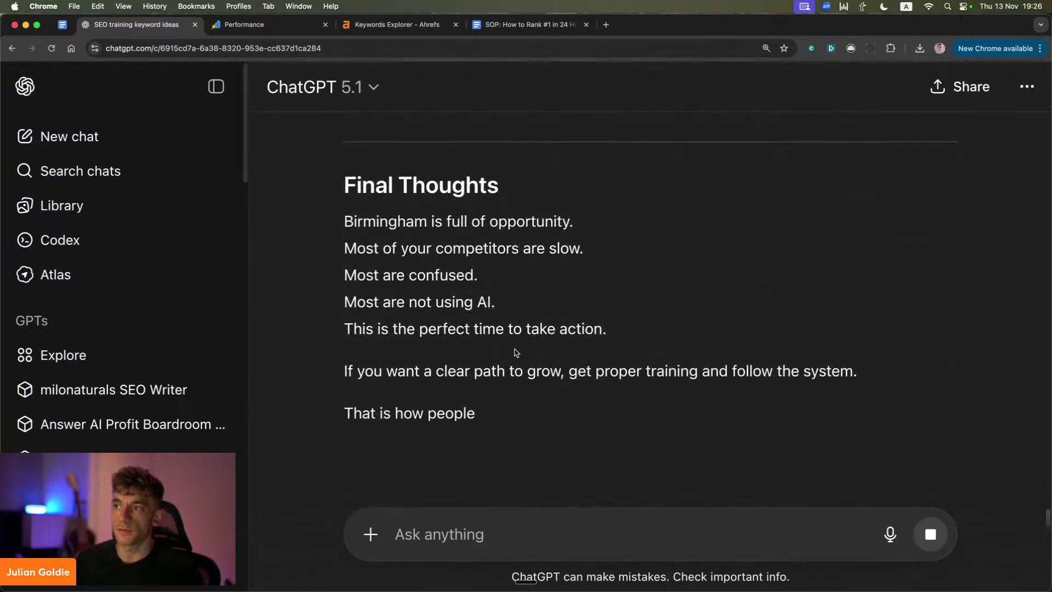
scroll(495, 342, "up", 8)
scroll(497, 338, "up", 15)
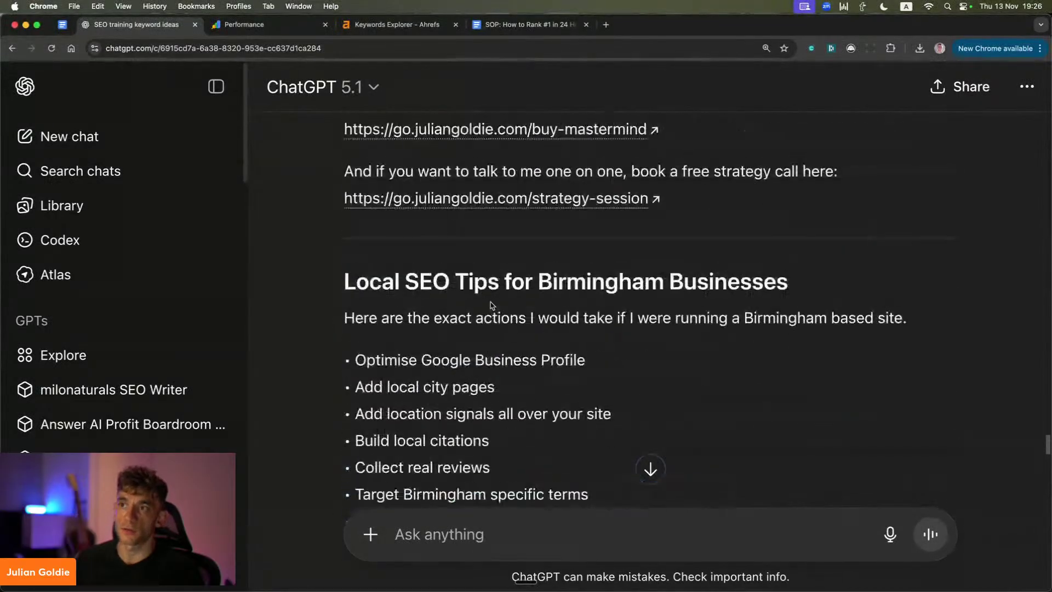
scroll(491, 305, "up", 4)
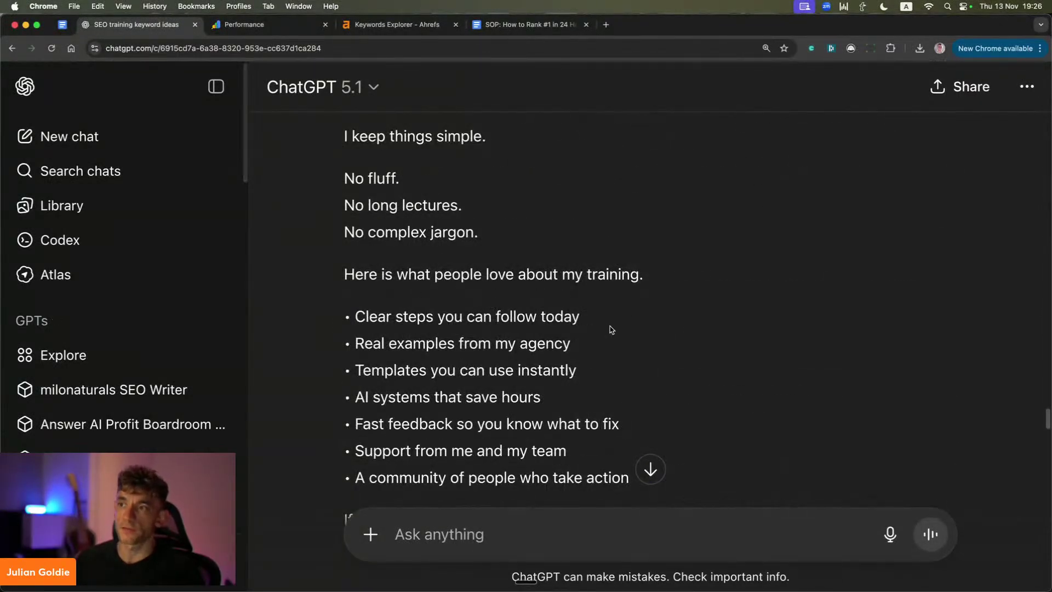
scroll(607, 327, "down", 6)
scroll(399, 274, "down", 1)
Step: Check the Elite Circle line, its link, and the real SEO mentor sentence
left_click_drag(329, 226, 794, 331)
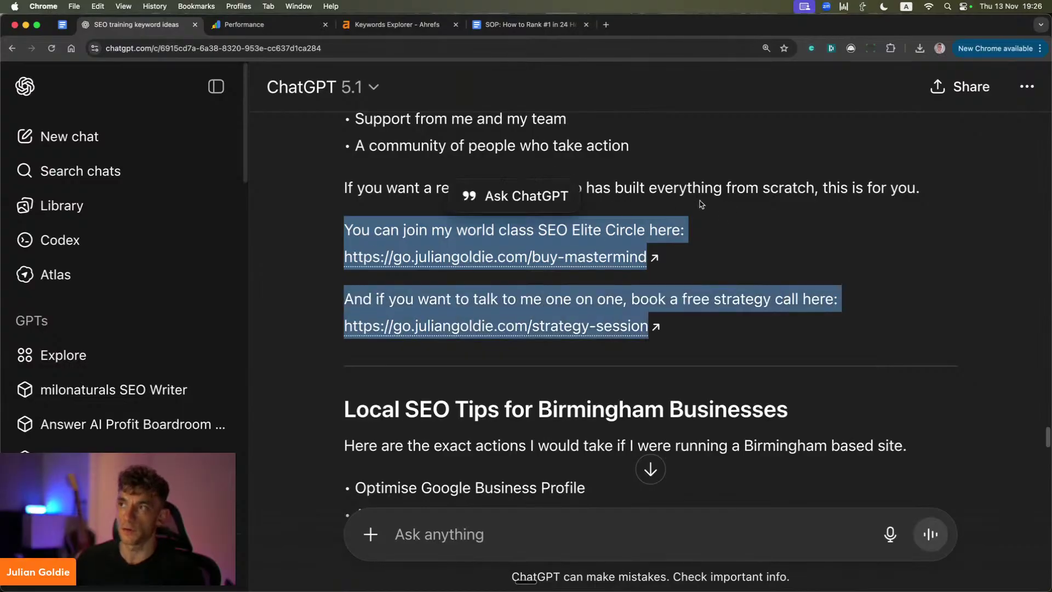
left_click(721, 204)
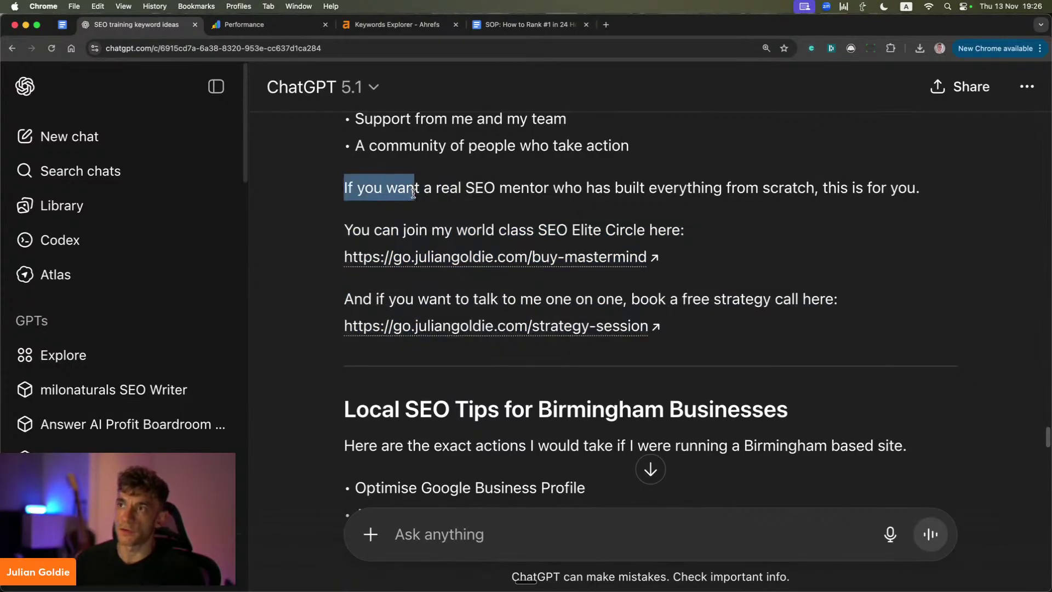
left_click_drag(537, 193, 960, 191)
left_click_drag(334, 232, 658, 263)
scroll(542, 276, "up", 1)
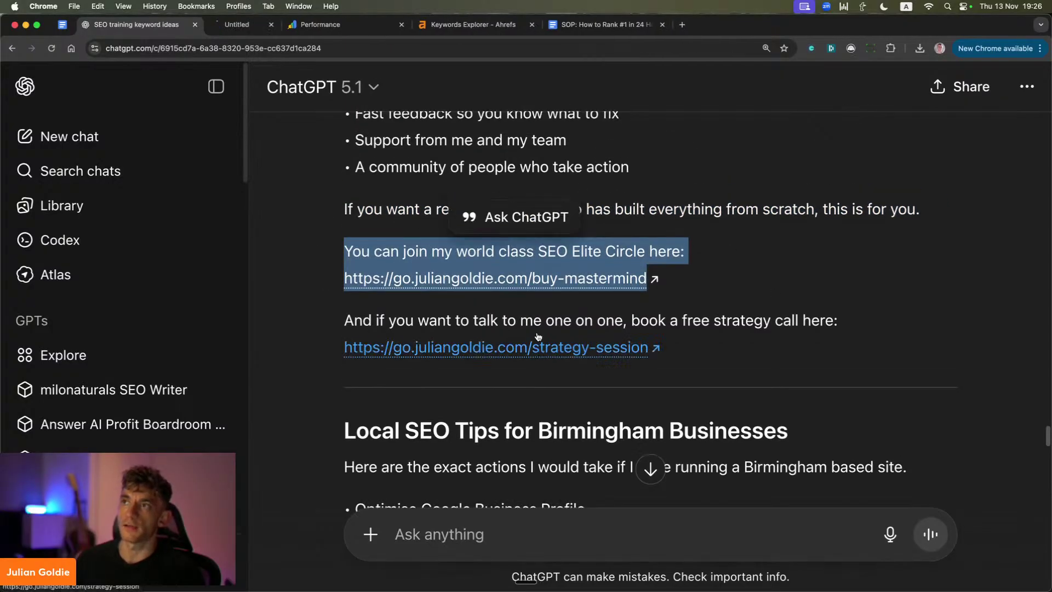
Step: Test the strategy-session link in a new tab, close it, and scroll back up the article
left_click(515, 347, "super")
left_click(259, 25)
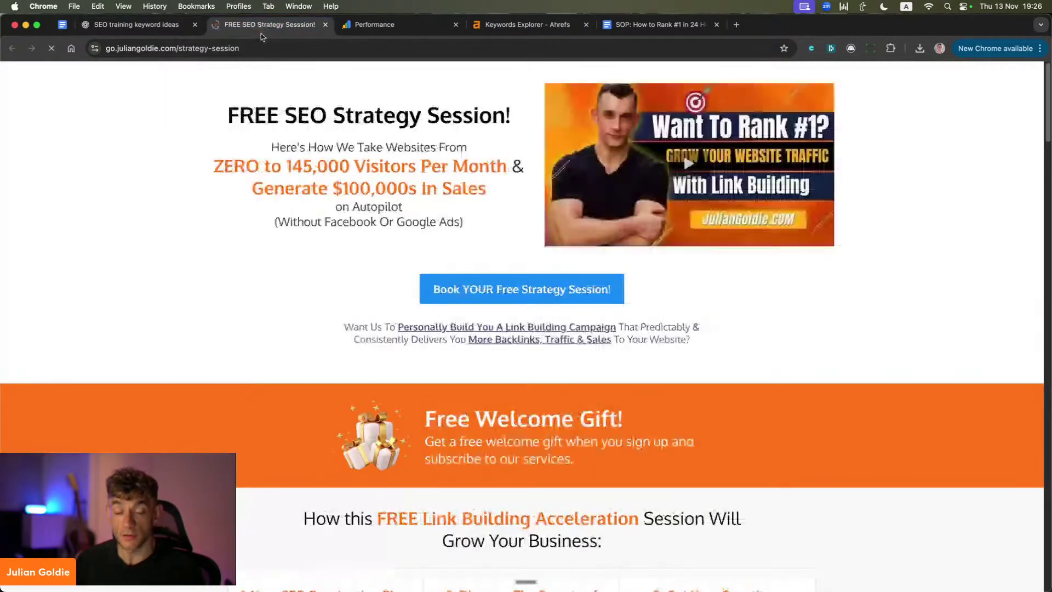
key("super+w")
scroll(477, 247, "up", 4)
left_click(478, 167)
scroll(471, 208, "up", 6)
scroll(469, 207, "up", 15)
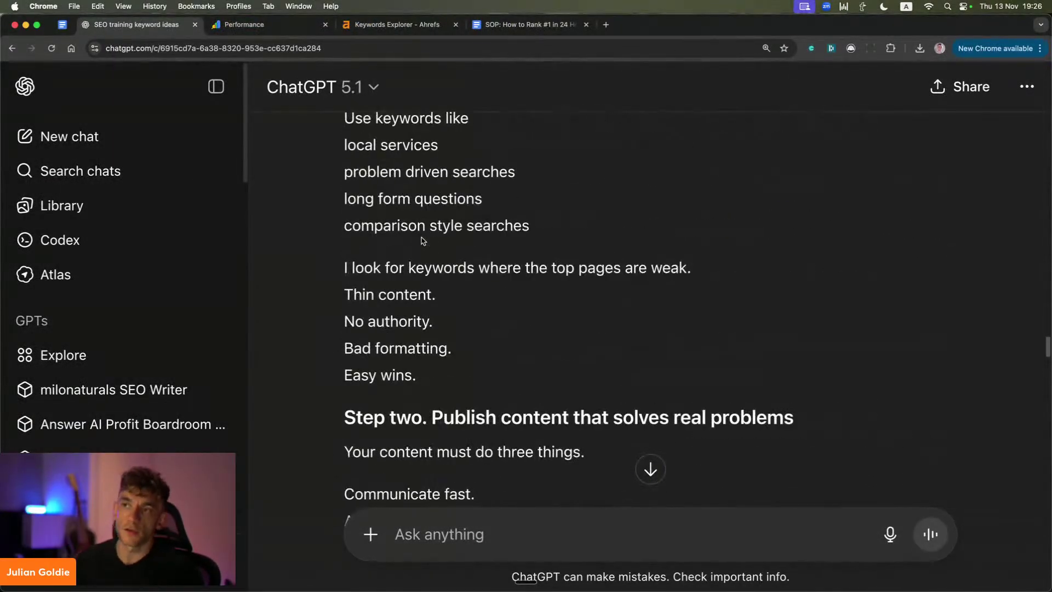
scroll(421, 254, "up", 10)
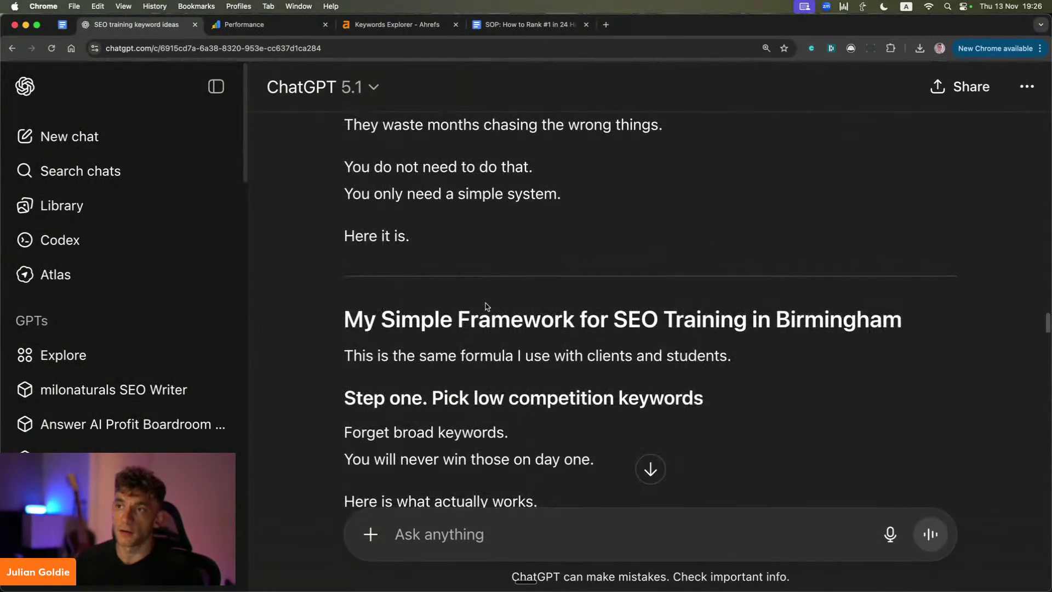
scroll(374, 324, "up", 10)
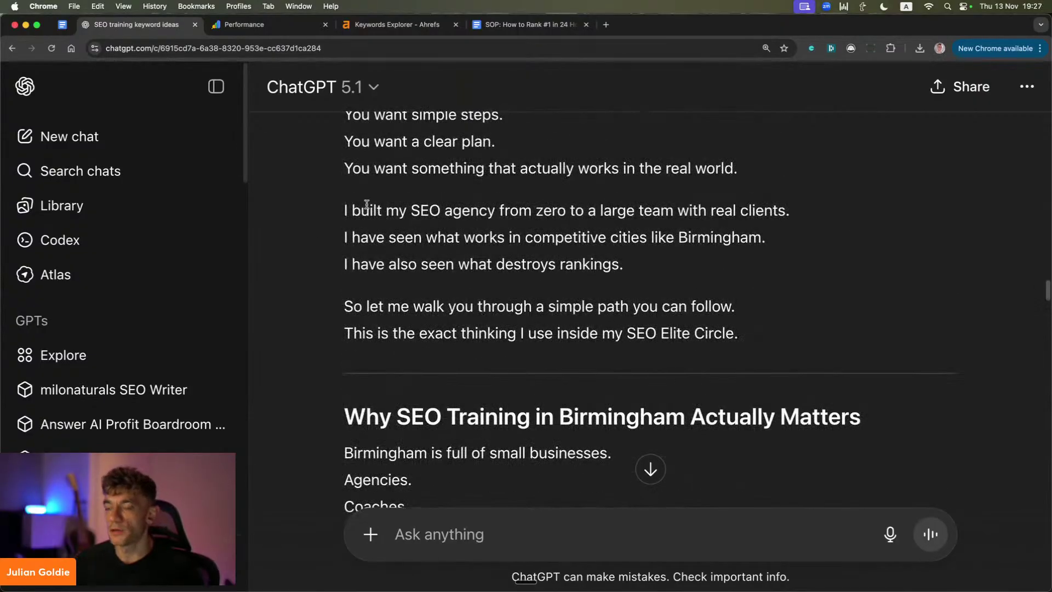
key("super+t")
Step: Open the bookmarked 'seo elit' SEO Quality Control Blueprint doc and skim its first checklist items
type("seo elit")
key("Return")
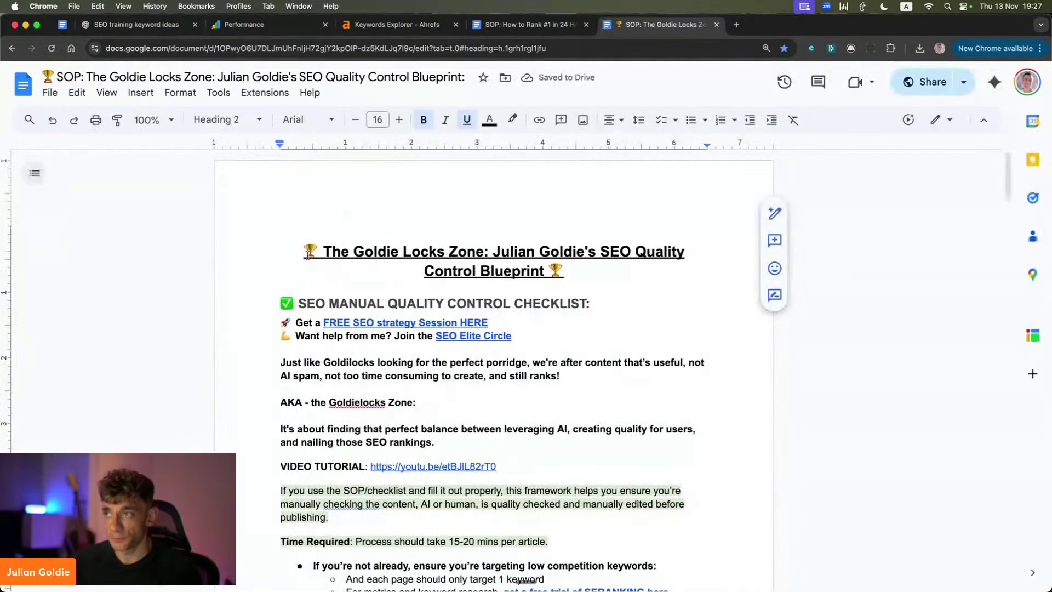
scroll(423, 330, "down", 3)
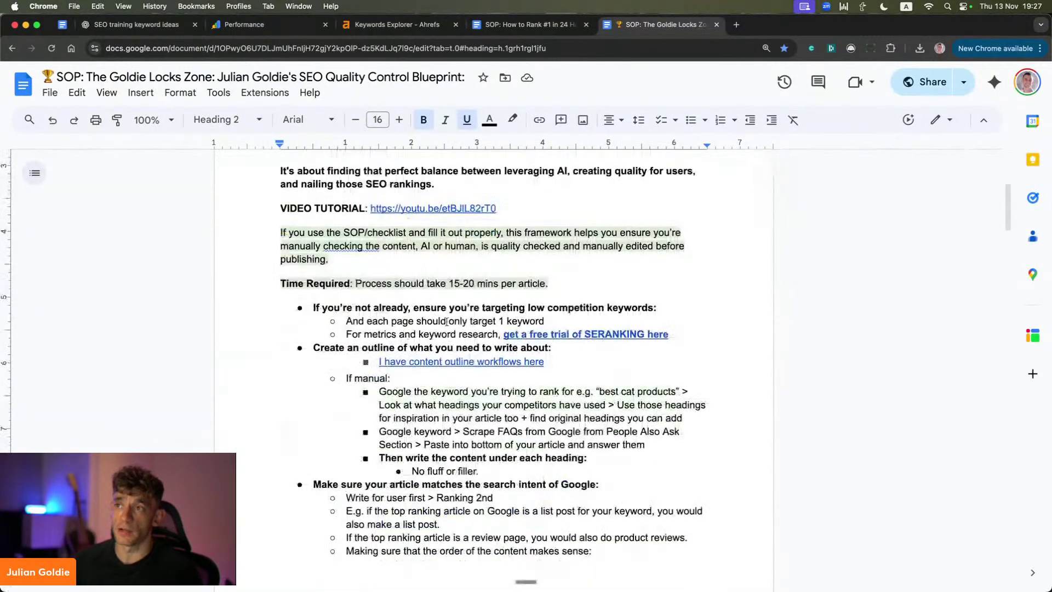
left_click_drag(307, 302, 600, 485)
scroll(548, 438, "down", 3)
scroll(522, 413, "down", 5)
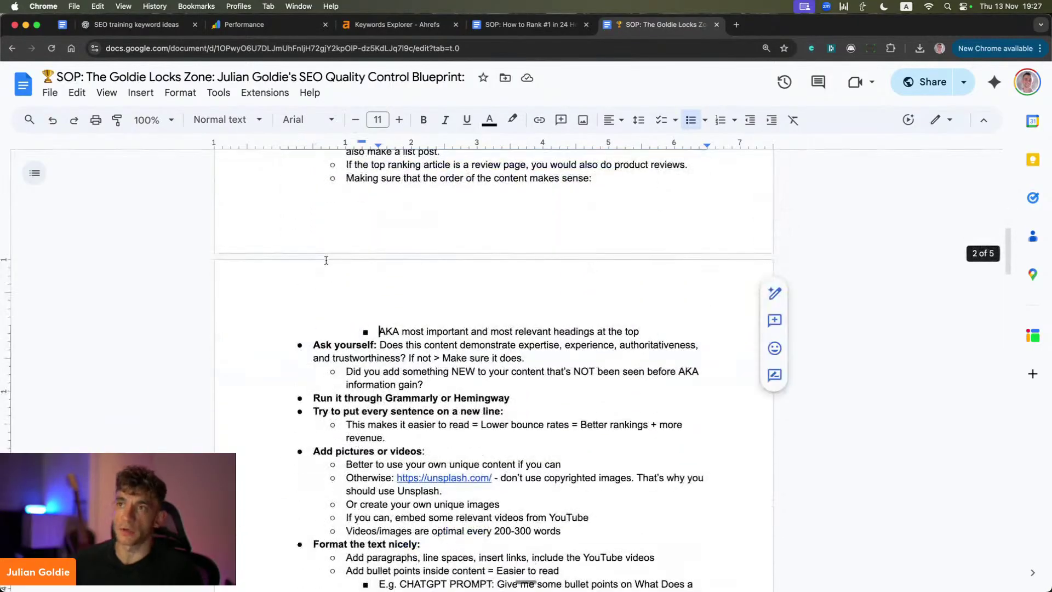
scroll(521, 412, "up", 5)
left_click_drag(411, 292, 603, 526)
scroll(508, 300, "down", 1)
left_click(473, 274)
Step: Review the Ask yourself paragraph, the Grammarly or Hemingway line and the new-lines tip
scroll(473, 274, "down", 5)
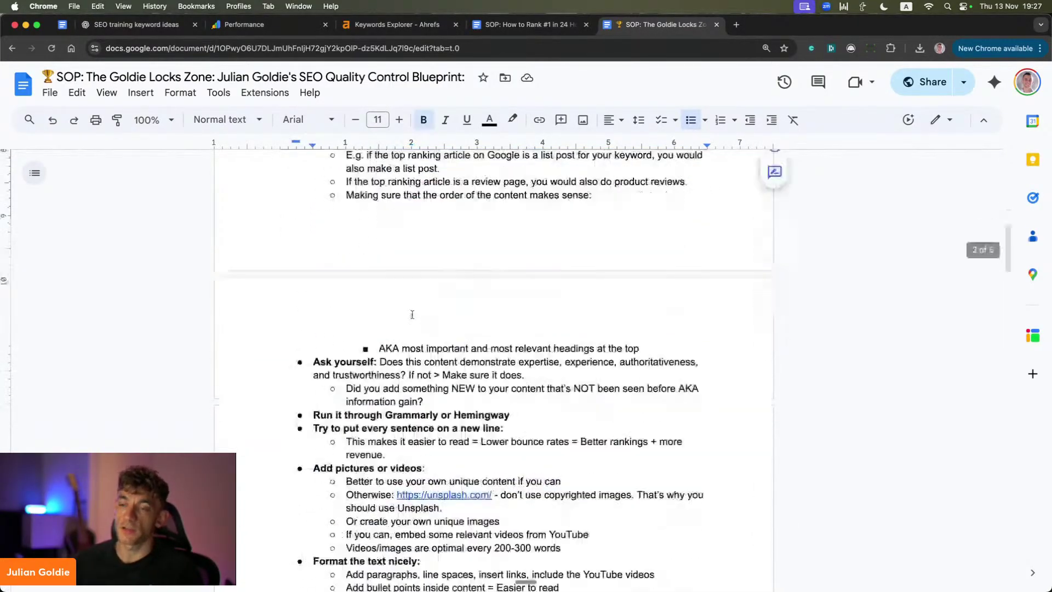
double_click(352, 303)
triple_click(354, 305)
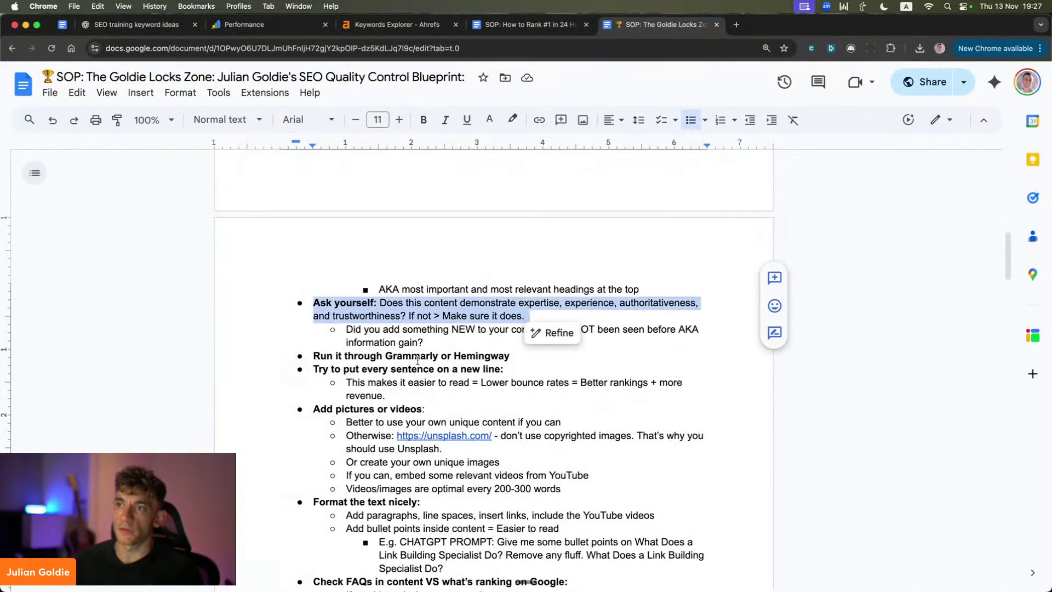
triple_click(379, 357)
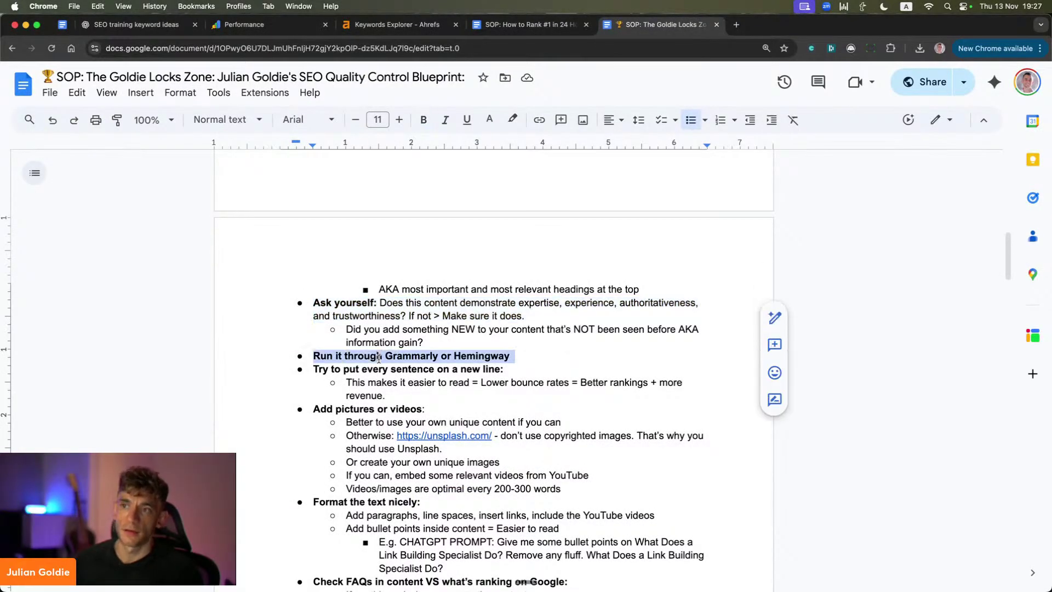
triple_click(445, 370)
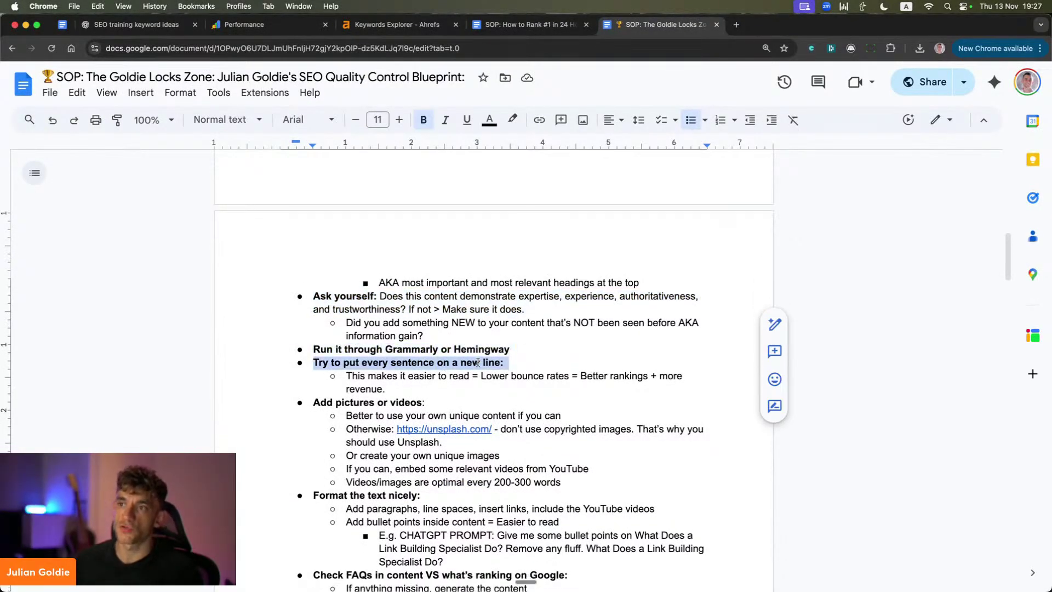
scroll(478, 363, "down", 1)
left_click(367, 361)
Step: Go over the formatting tips, the FAQs checklist item and the introduction tips
scroll(364, 351, "down", 2)
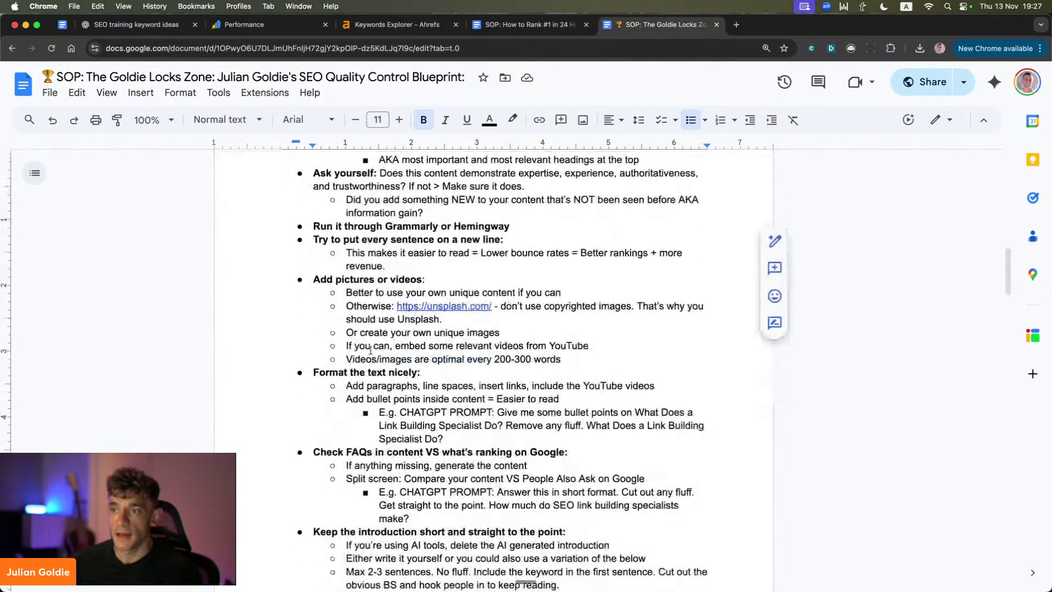
scroll(358, 280, "down", 3)
left_click_drag(343, 283, 444, 365)
left_click(507, 340)
left_click_drag(363, 376, 553, 258)
left_click_drag(356, 272, 614, 391)
scroll(493, 329, "down", 1)
left_click(376, 357)
Step: Review the fact-checking items, then select the whole SOP and return to its title
scroll(388, 340, "down", 1)
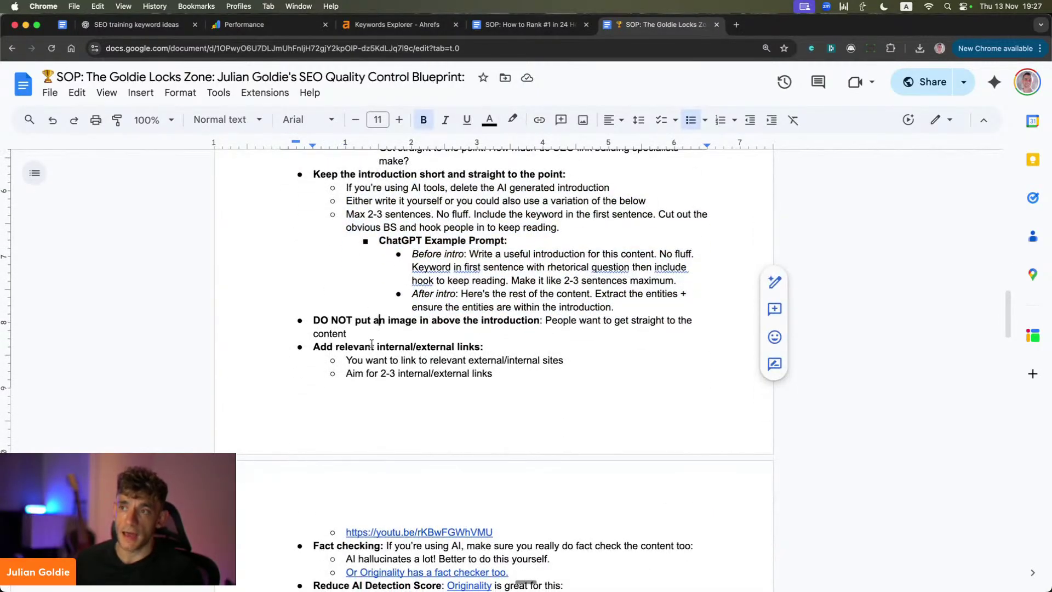
left_click_drag(372, 345, 493, 374)
scroll(493, 376, "down", 3)
left_click_drag(346, 400, 551, 399)
scroll(551, 399, "down", 3)
left_click(406, 344)
scroll(461, 344, "down", 3)
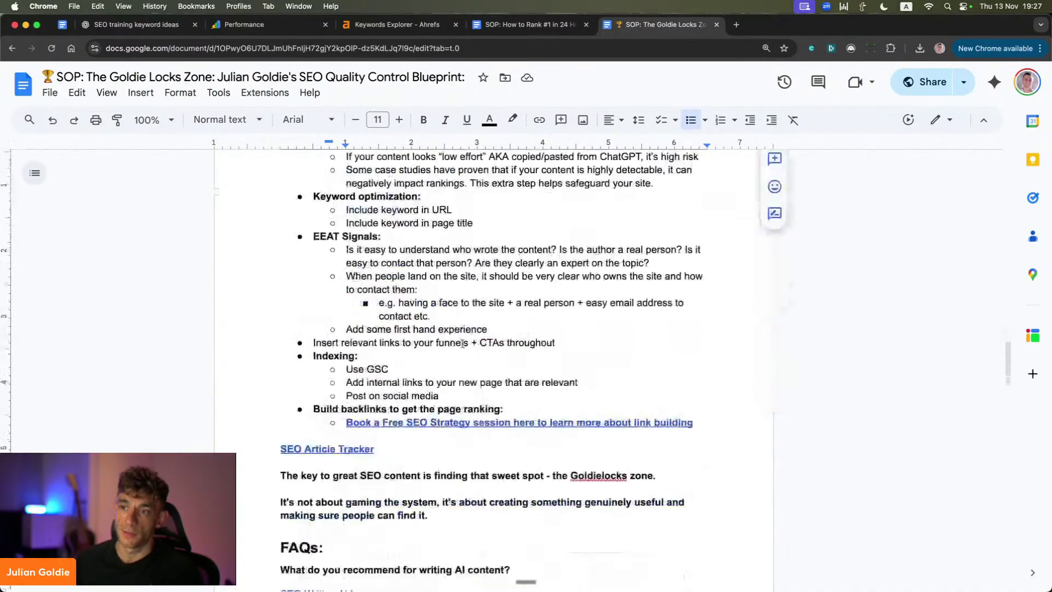
scroll(464, 343, "down", 2)
scroll(463, 329, "up", 20)
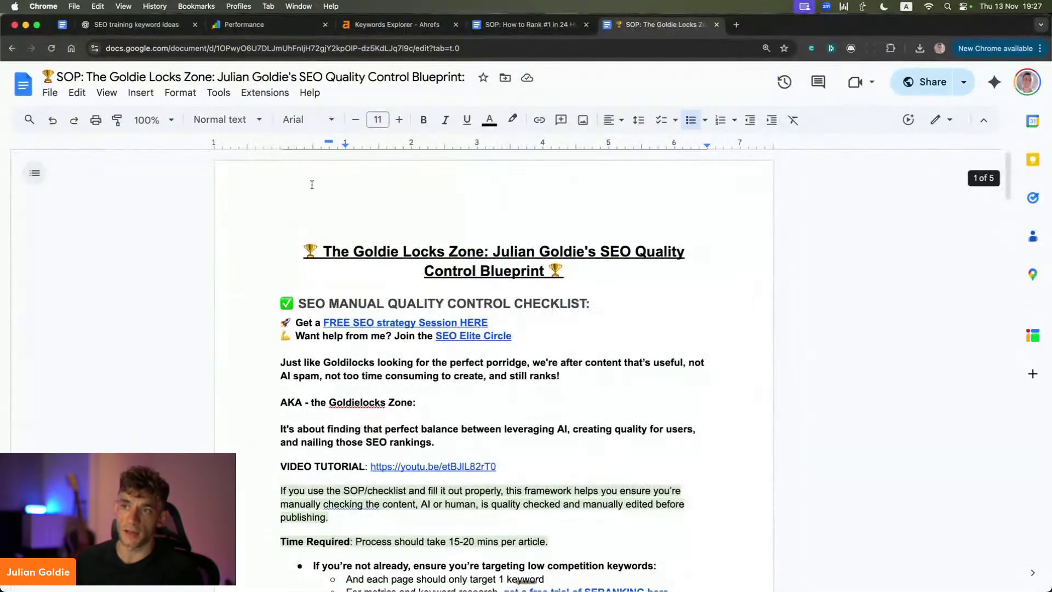
key("ctrl+a")
scroll(544, 408, "down", 20)
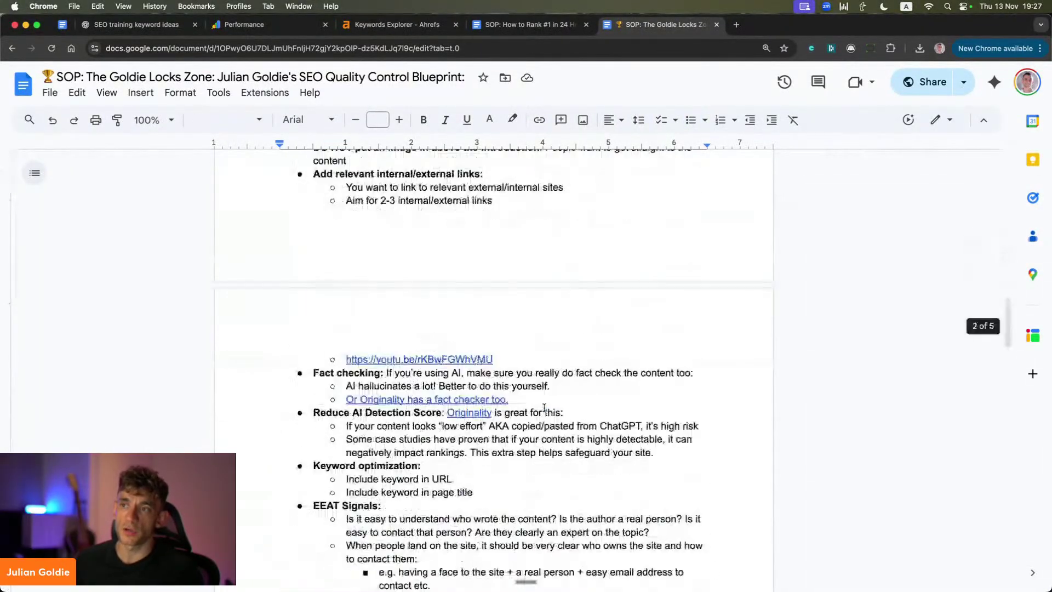
left_click(109, 189)
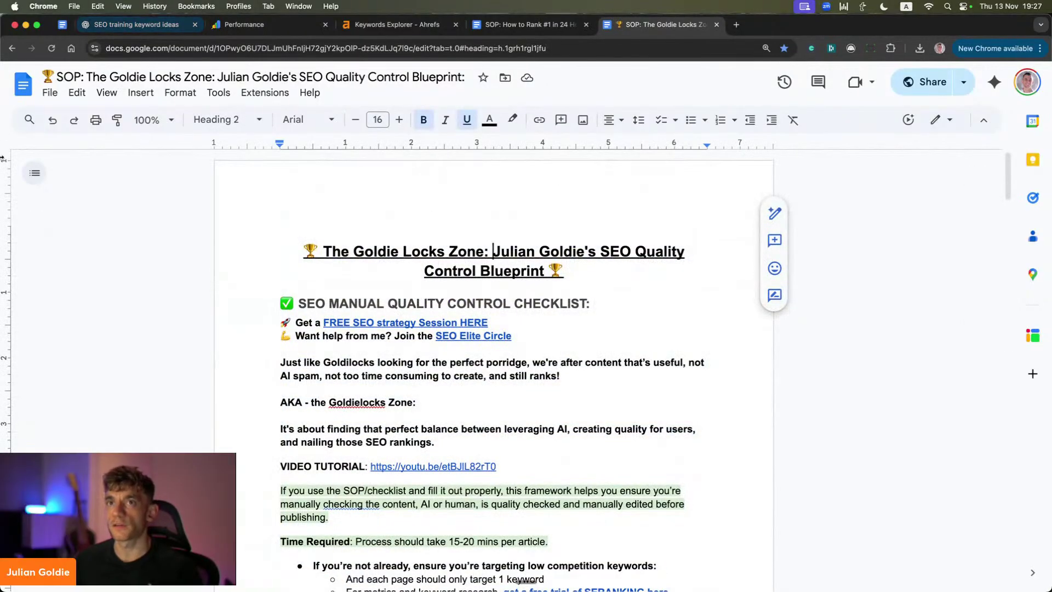
Step: Move from the StreamYard window and keyword-ideas chat to the untitled roadmap document
left_click(55, 200)
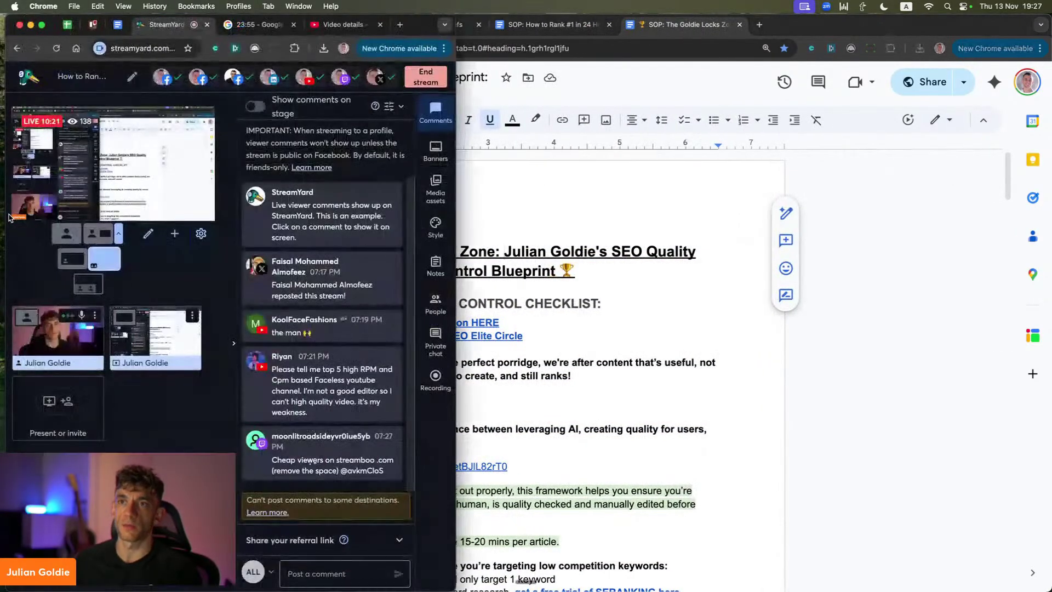
left_click(582, 335)
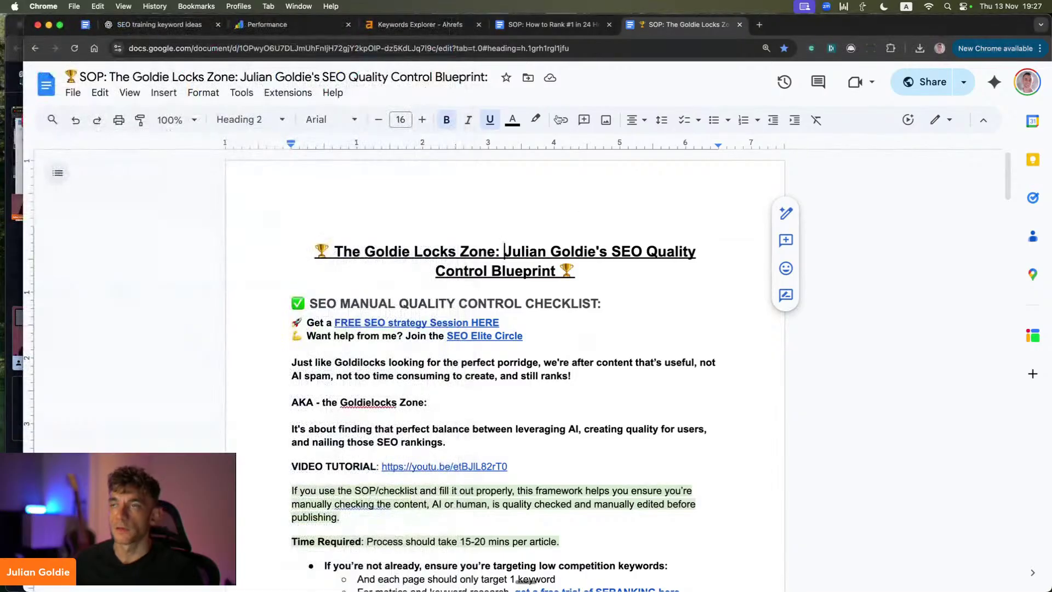
left_click(135, 24)
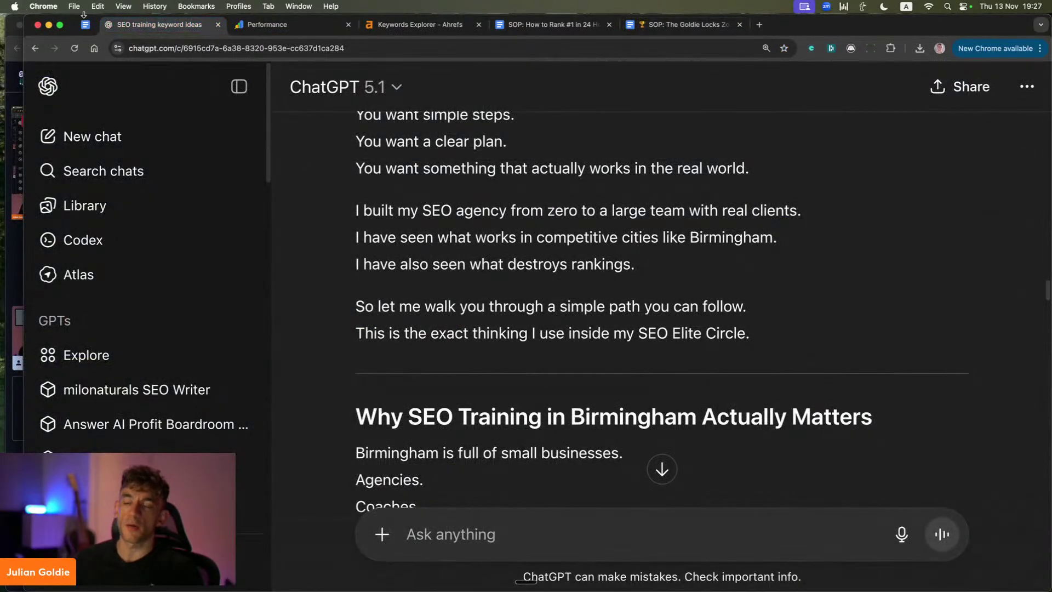
left_click(85, 24)
Step: Review the roadmap's Step 1–3 paragraphs down to the Step 3 heading
scroll(282, 268, "up", 10)
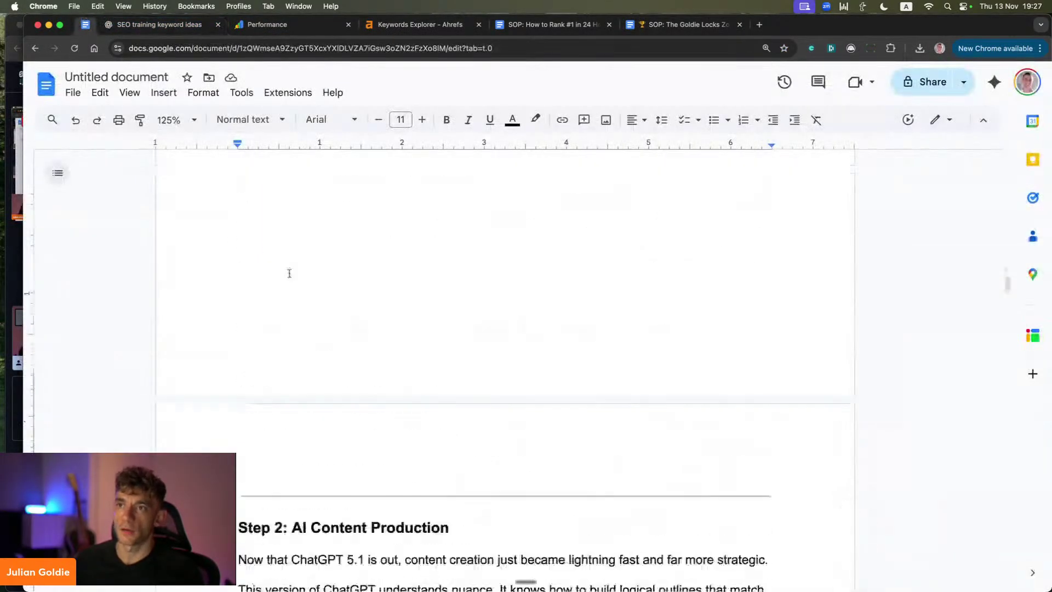
left_click_drag(182, 201, 747, 366)
scroll(385, 404, "down", 10)
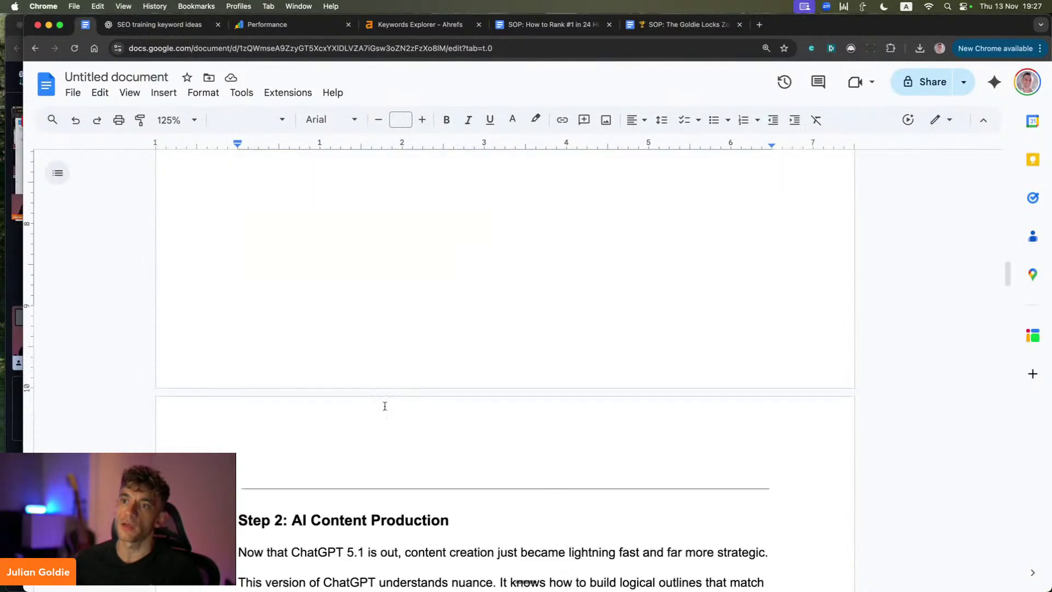
scroll(255, 246, "up", 1)
left_click_drag(178, 189, 497, 534)
scroll(497, 533, "down", 10)
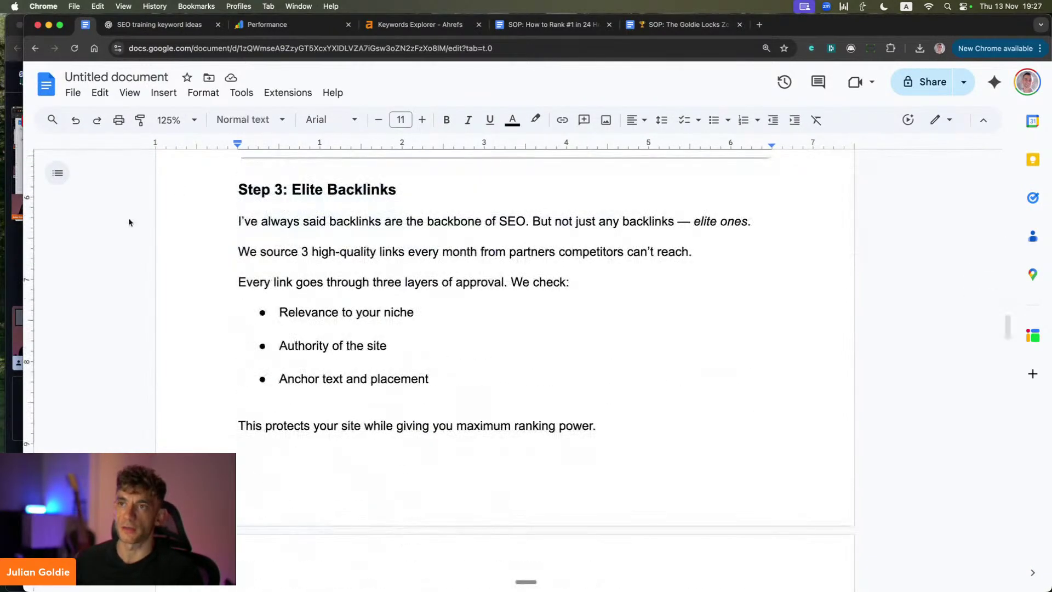
left_click_drag(180, 181, 316, 212)
left_click(319, 219)
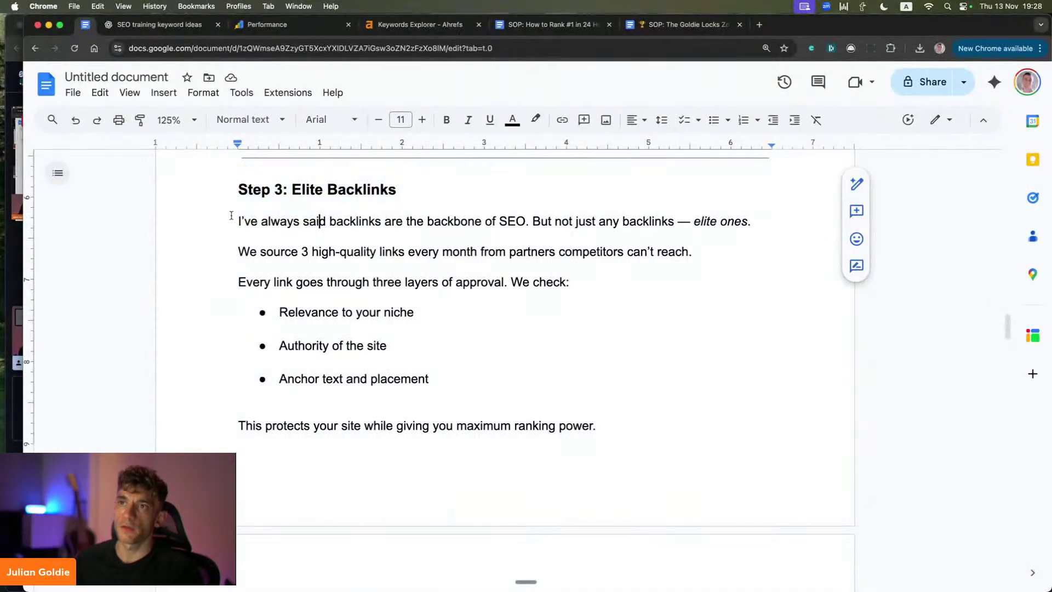
Step: Highlight the opening backlinks sentence and the 'We source 3 high-quality links' line
left_click_drag(233, 223, 778, 235)
left_click(662, 222)
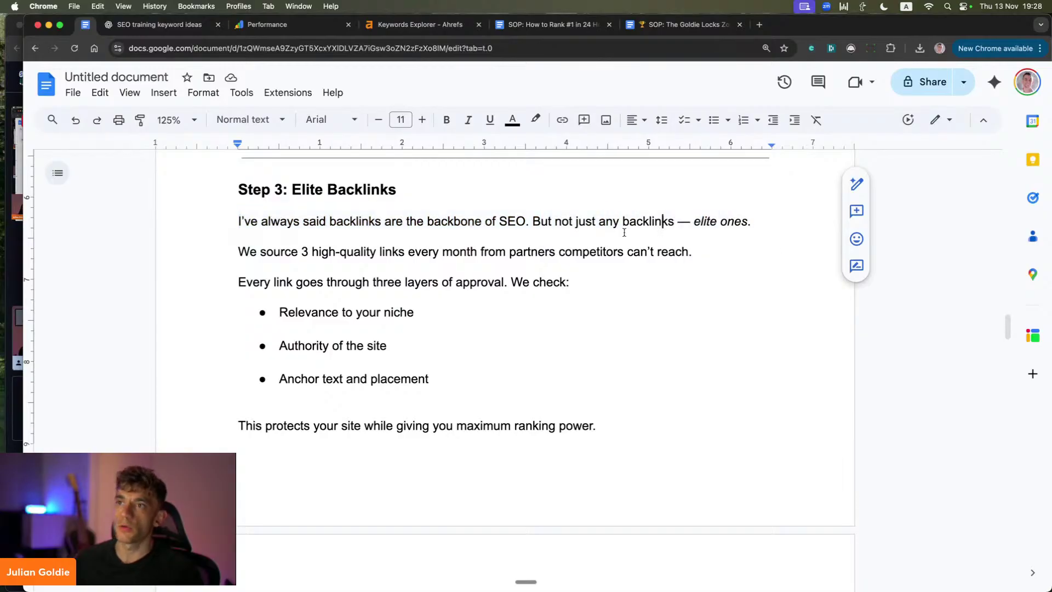
left_click_drag(239, 251, 708, 267)
left_click(636, 260)
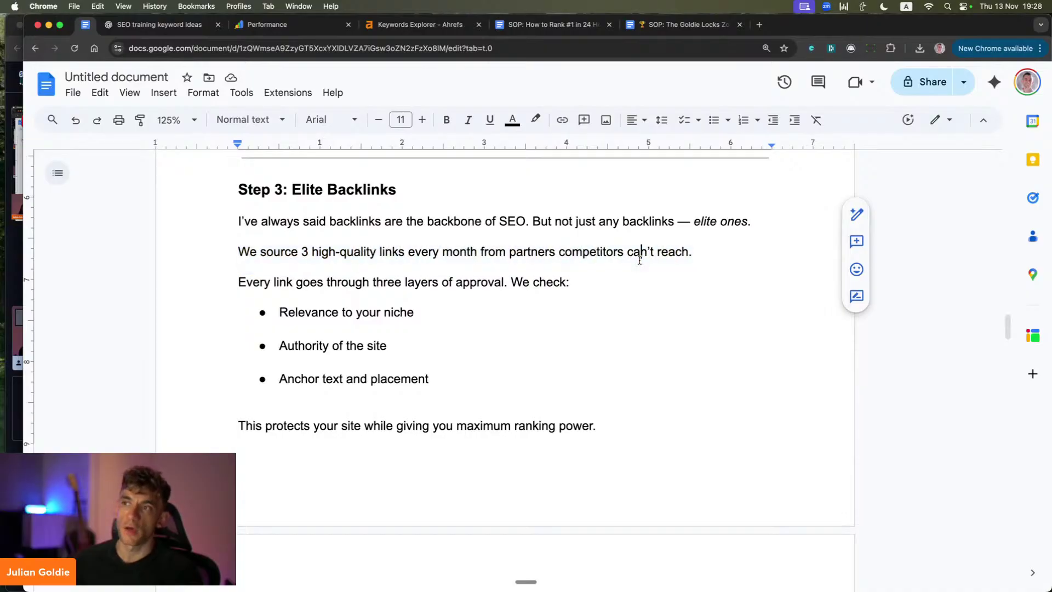
left_click_drag(226, 259, 576, 278)
left_click(467, 258)
left_click(190, 271)
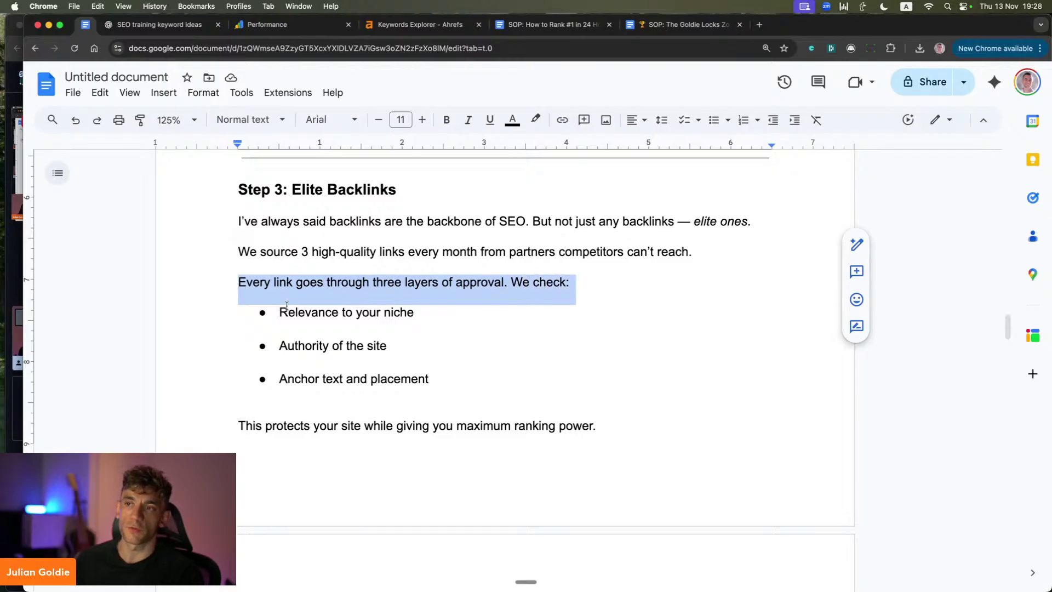
Step: Review the link criteria: Relevance to your niche, Authority of the site, Anchor text and placement
triple_click(287, 308)
triple_click(305, 346)
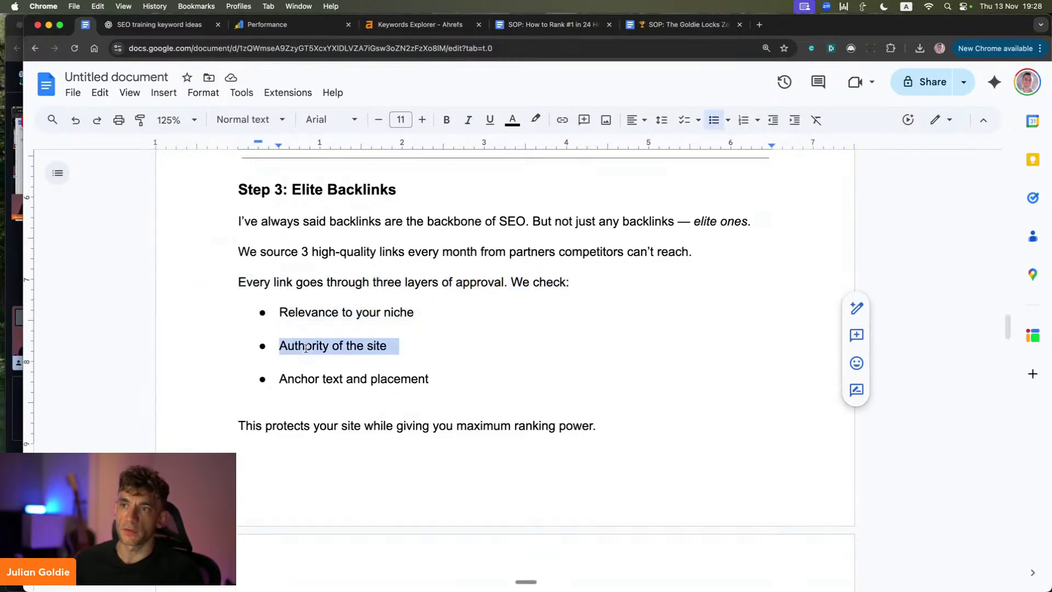
triple_click(329, 380)
left_click(305, 405)
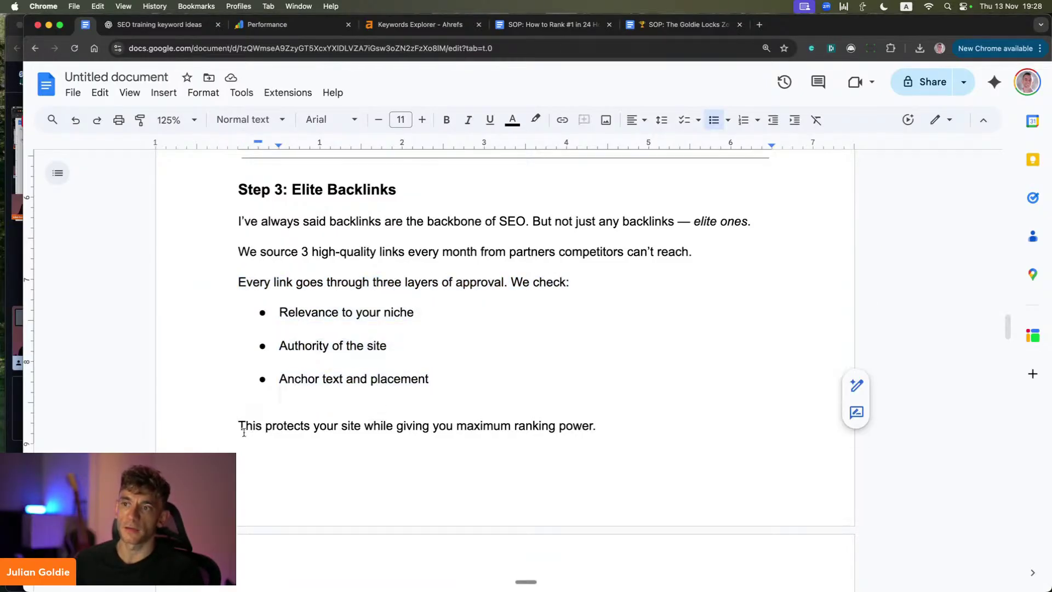
left_click_drag(244, 433, 627, 426)
Step: Recheck the Step 1: Keyword Discovery heading and the whole Step 3 backlinks text
scroll(548, 387, "down", 2)
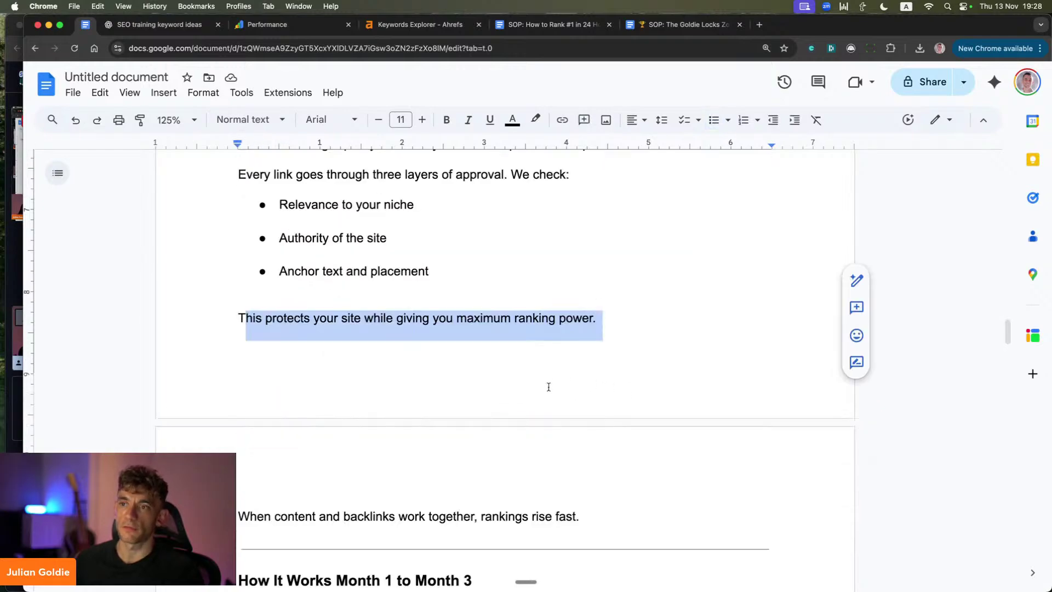
scroll(548, 387, "down", 3)
scroll(327, 357, "up", 6)
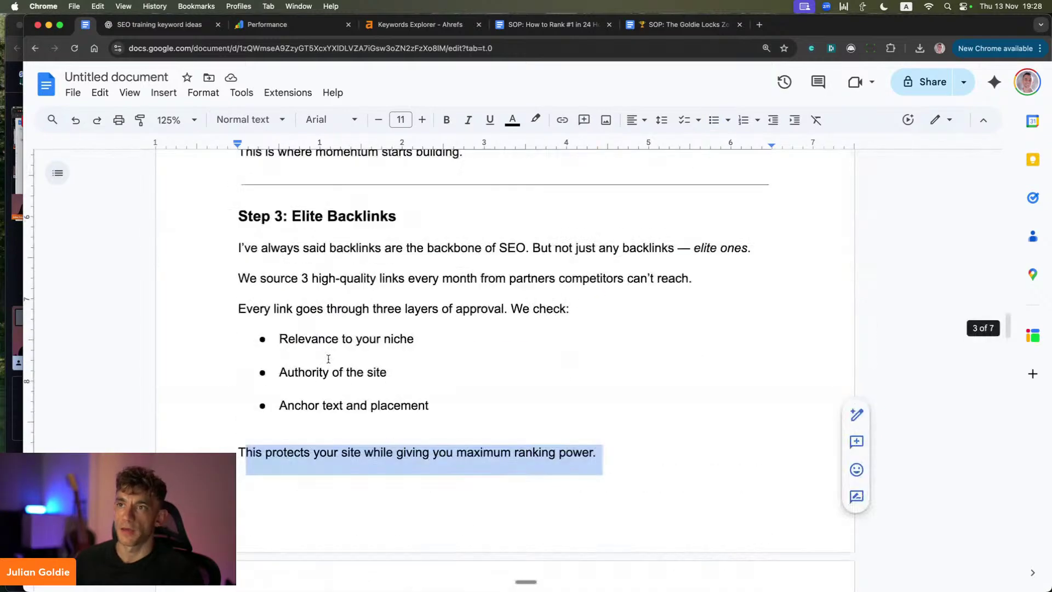
scroll(328, 359, "up", 15)
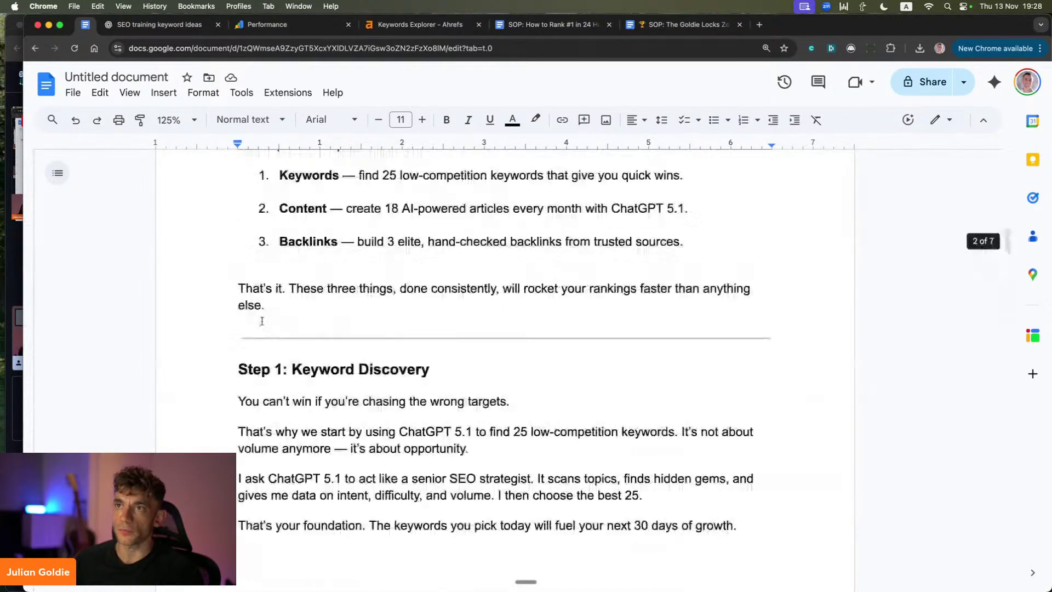
left_click_drag(262, 321, 518, 419)
left_click(628, 427)
scroll(334, 460, "down", 10)
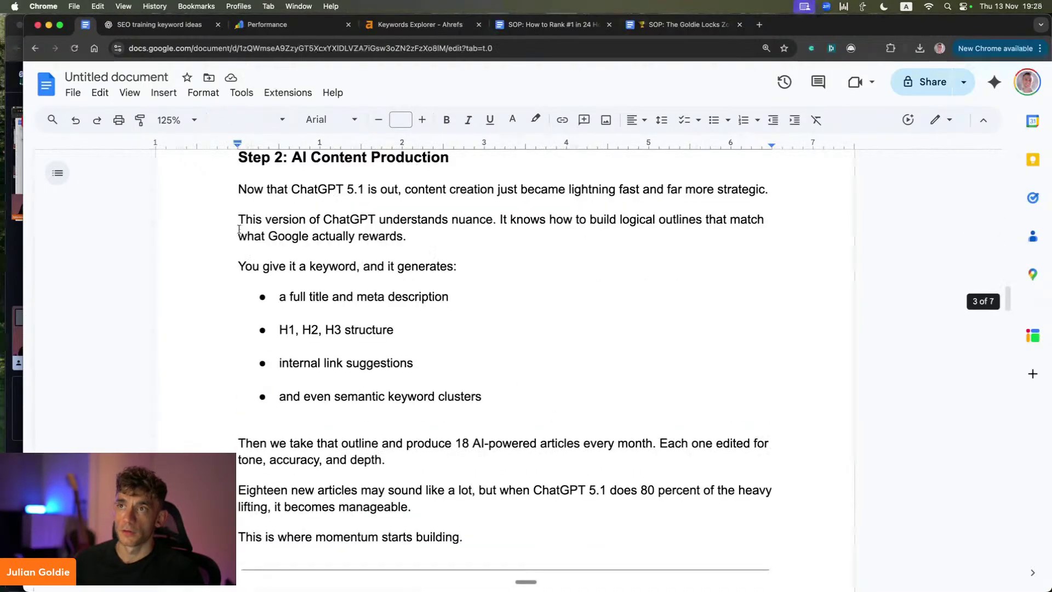
left_click_drag(277, 364, 482, 228)
scroll(260, 396, "down", 5)
left_click_drag(238, 300, 722, 540)
Step: Compare against the ChatGPT SEO article, then return to the roadmap document
left_click(159, 25)
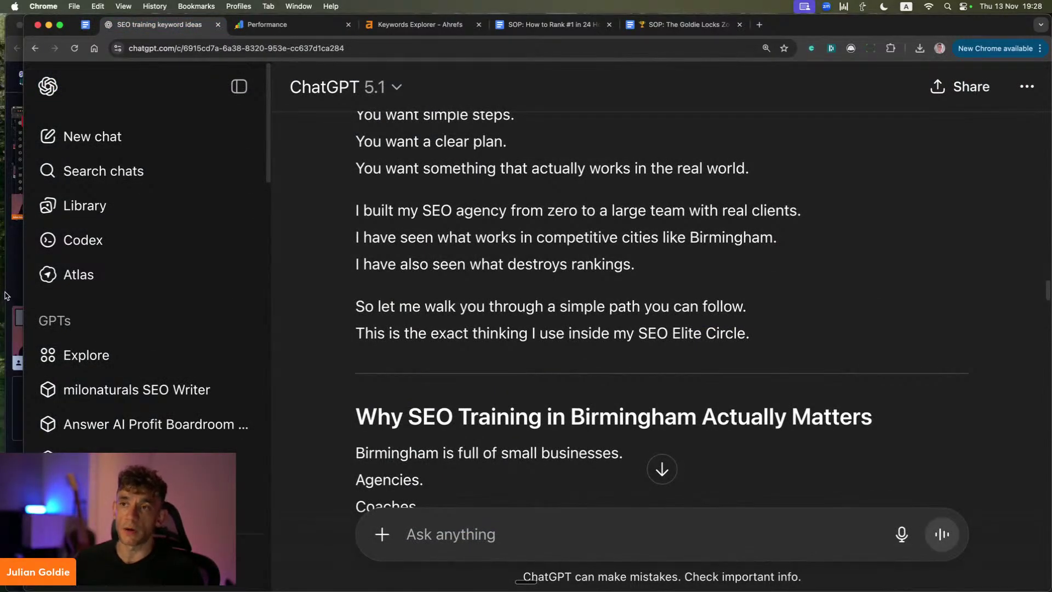
scroll(646, 203, "down", 20)
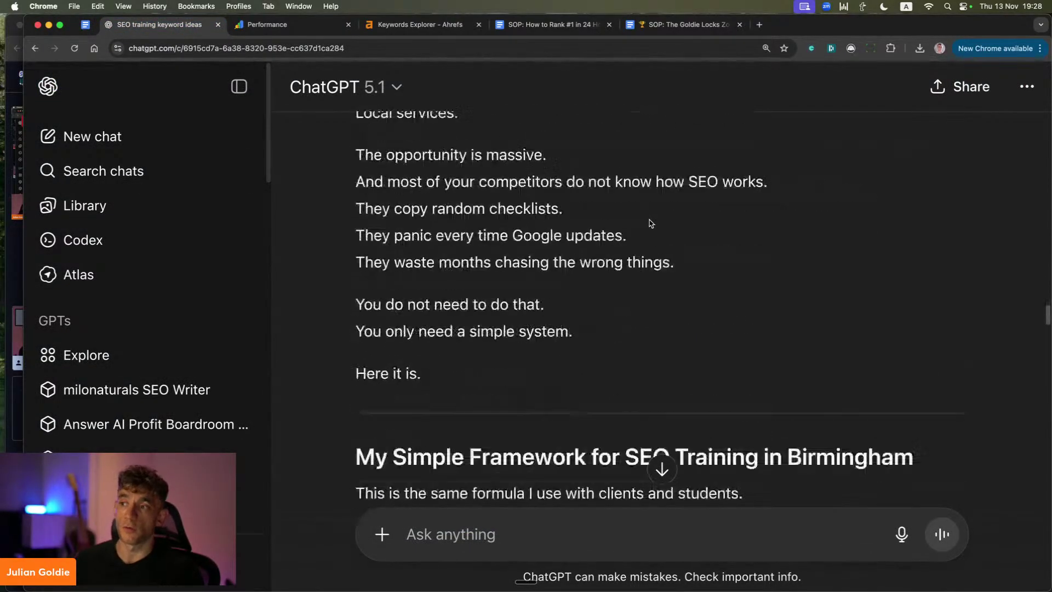
scroll(651, 223, "down", 10)
scroll(650, 224, "up", 20)
scroll(645, 224, "down", 20)
scroll(644, 222, "down", 10)
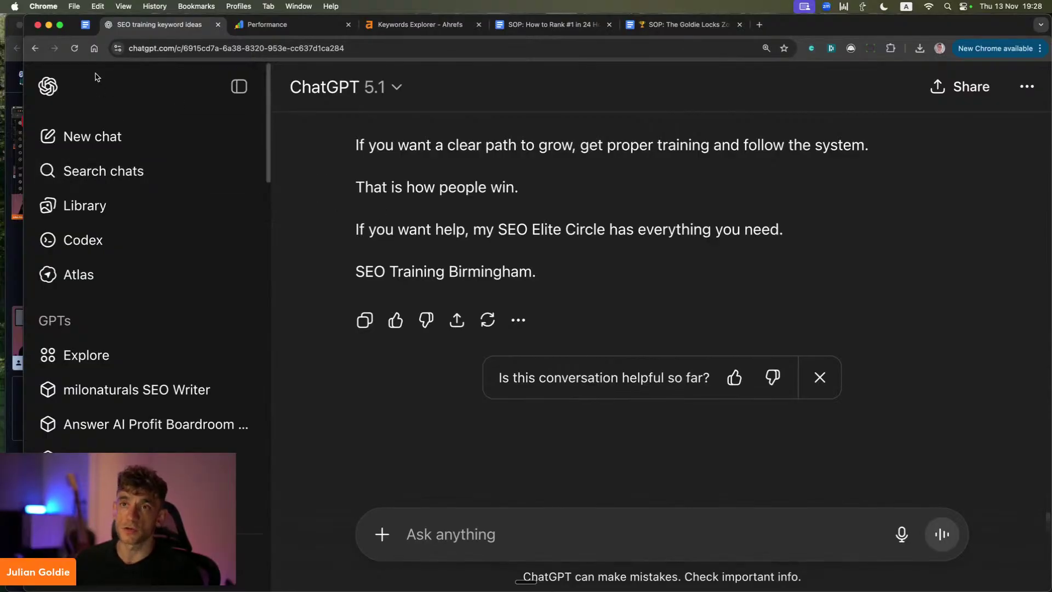
left_click(87, 25)
Step: Scroll the roadmap and highlight the 'How It Works Month 1 to Month 3' heading through Day 1 – 3
scroll(384, 246, "down", 1)
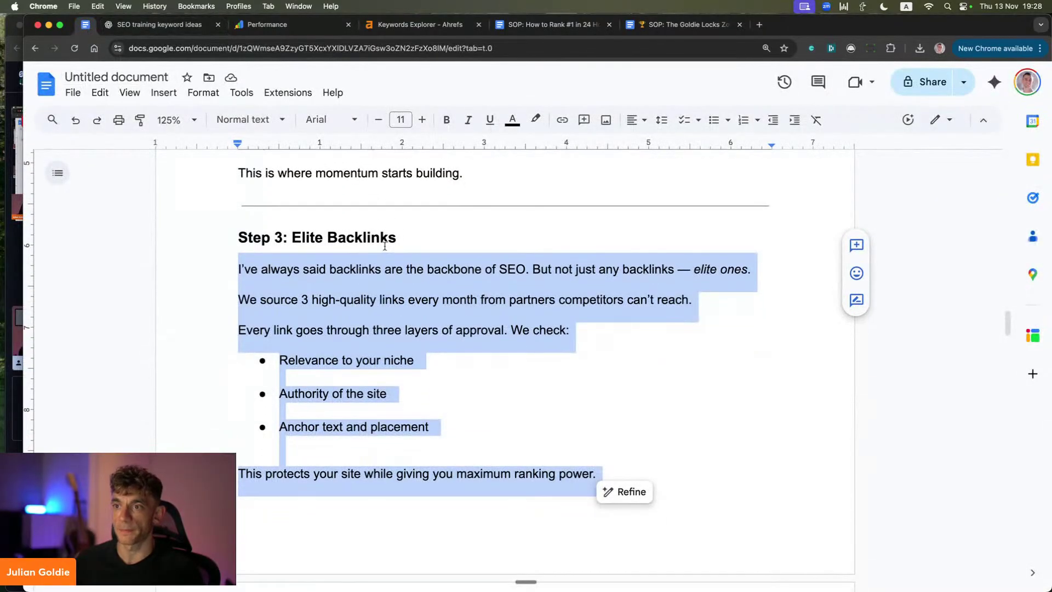
scroll(384, 245, "down", 10)
scroll(340, 257, "down", 3)
scroll(301, 275, "up", 2)
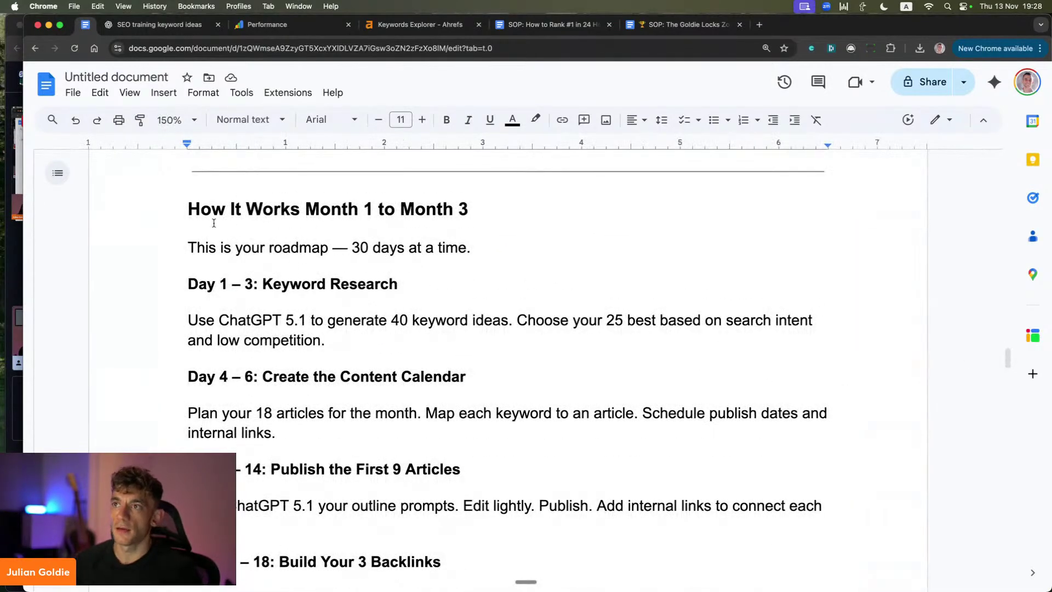
left_click_drag(189, 214, 516, 216)
left_click(517, 216)
left_click_drag(189, 211, 564, 296)
left_click(564, 293)
Step: Glance at Search Console and the keyword ideas chat, then highlight the roadmap intro in Docs
key("super+3")
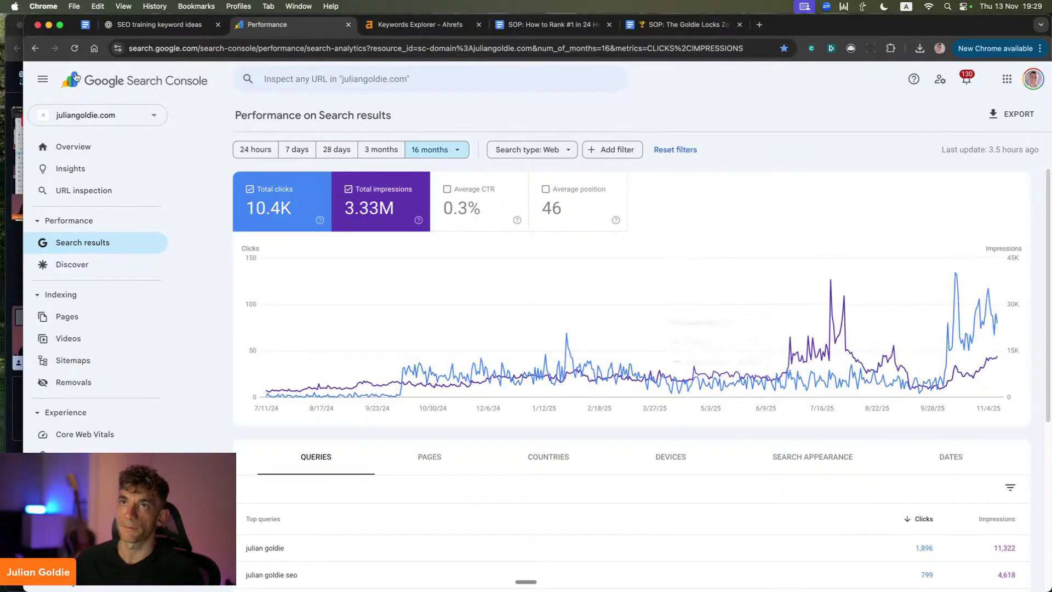
left_click(137, 24)
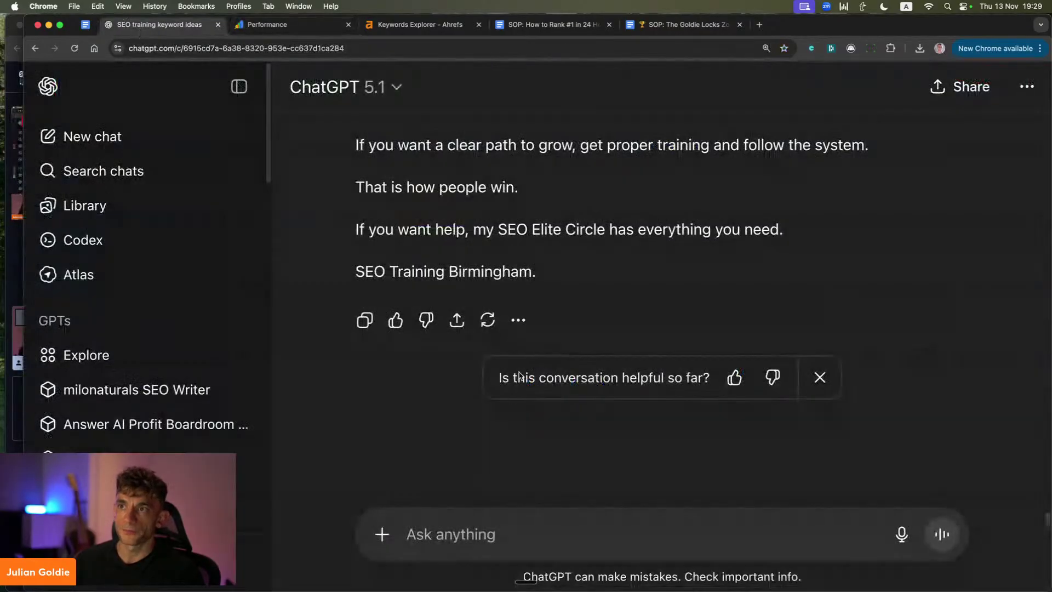
left_click(99, 24)
left_click_drag(428, 284, 432, 247)
left_click(398, 247)
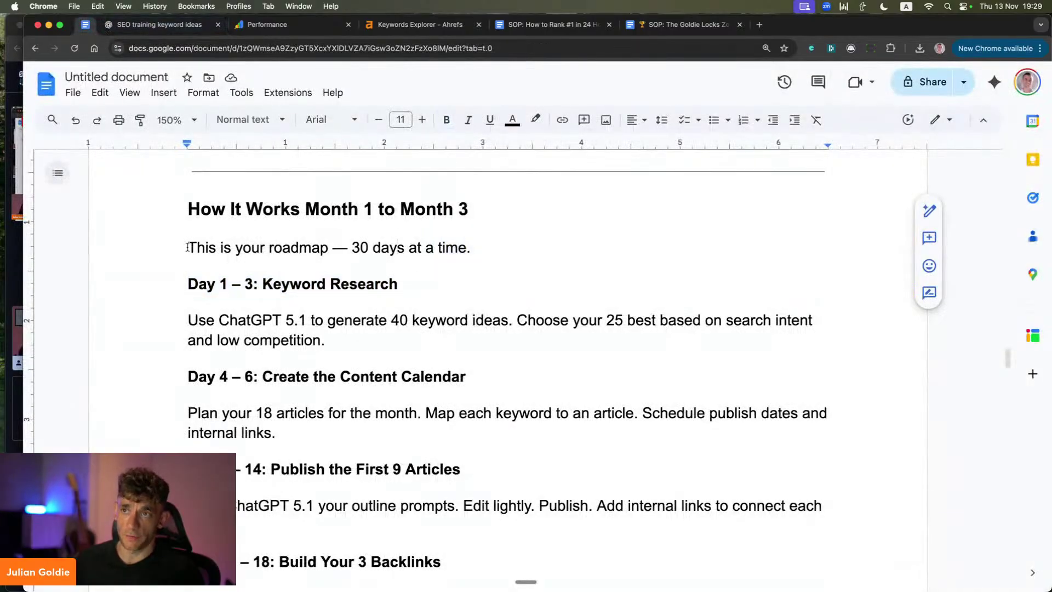
left_click_drag(189, 248, 471, 248)
scroll(472, 248, "down", 2)
Step: Highlight the Day 1 – 3 step: generate 40 keyword ideas and choose the 25 best
left_click(206, 233)
left_click_drag(188, 196, 390, 262)
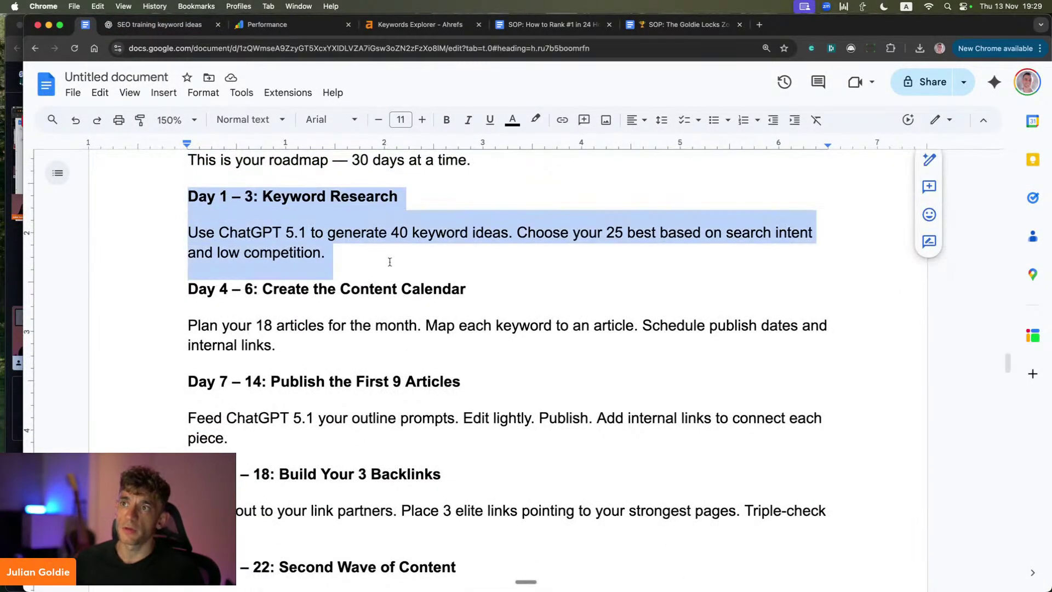
left_click(329, 252)
left_click_drag(196, 232, 501, 235)
left_click(512, 236)
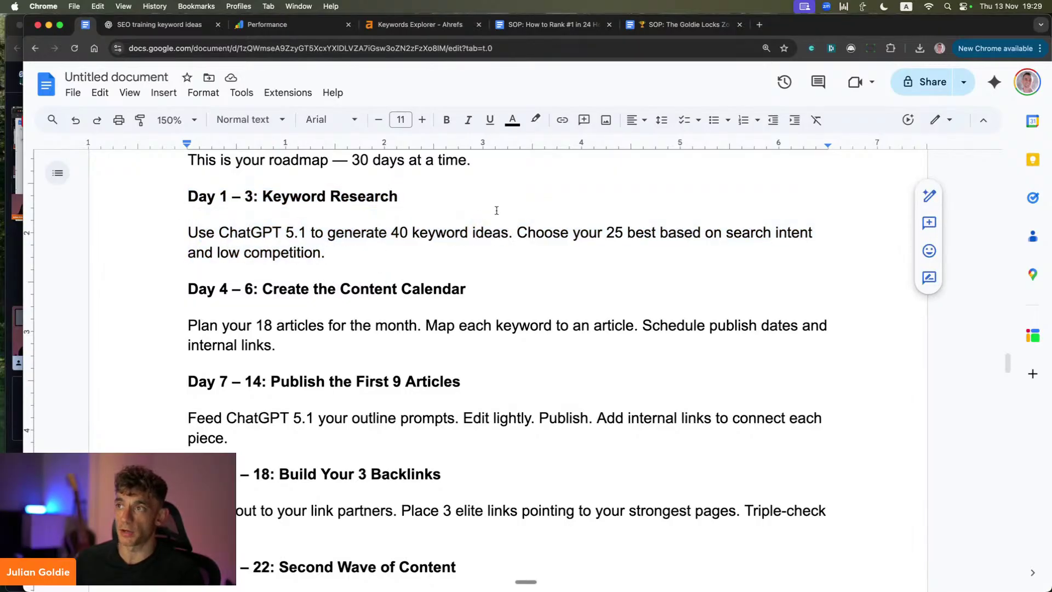
left_click_drag(520, 232, 754, 244)
left_click(384, 244)
left_click_drag(172, 203, 519, 284)
left_click(203, 276)
Step: Highlight the content calendar, Day 7 – 14 publishing and outline prompts, then the Day 15 – 18 backlinks step
scroll(194, 272, "down", 2)
left_click_drag(188, 227, 556, 265)
scroll(217, 253, "down", 3)
left_click_drag(185, 215, 470, 216)
left_click_drag(188, 251, 683, 277)
scroll(383, 329, "down", 2)
left_click(334, 277)
left_click_drag(144, 186, 350, 234)
left_click(350, 235)
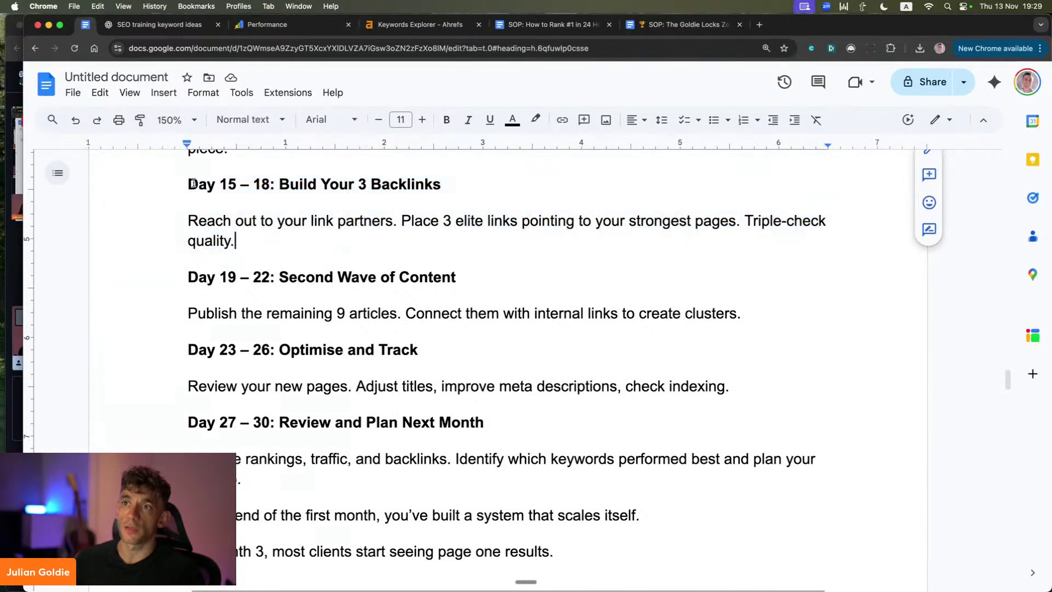
left_click_drag(185, 185, 452, 193)
left_click(218, 207)
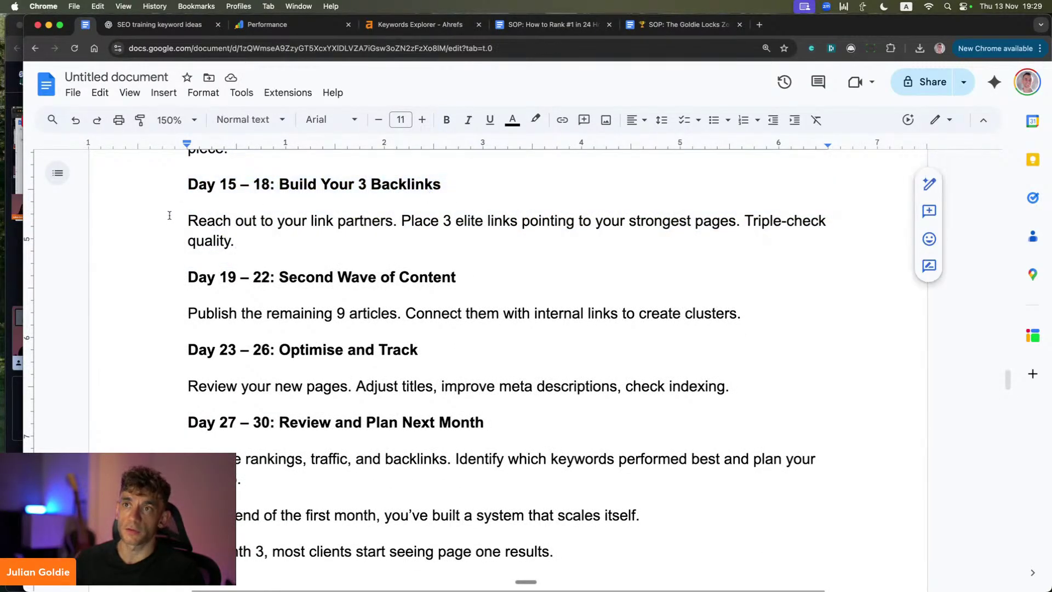
left_click_drag(170, 220, 720, 254)
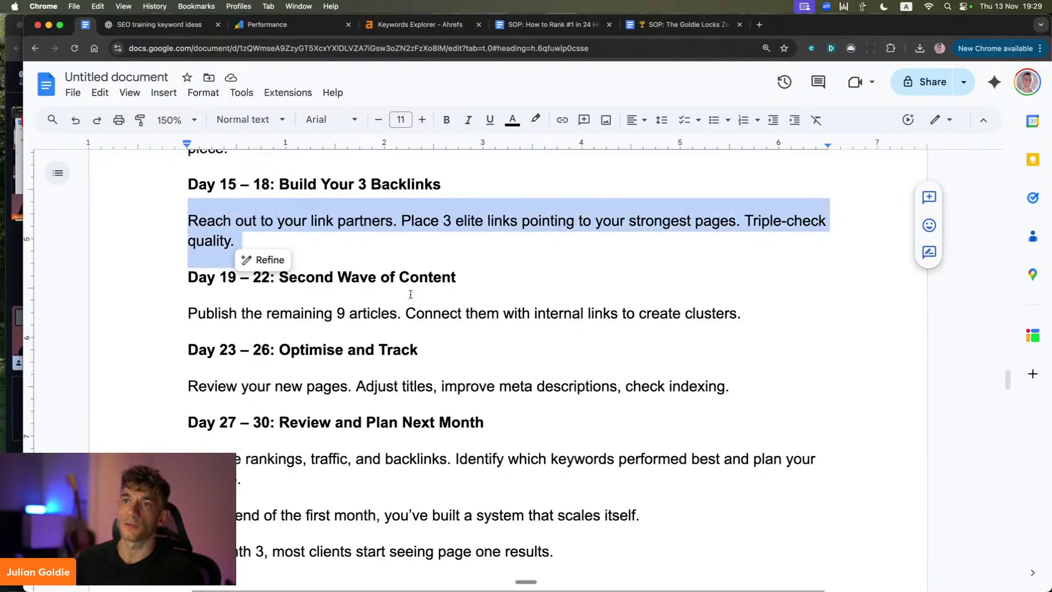
left_click(342, 261)
scroll(238, 281, "down", 3)
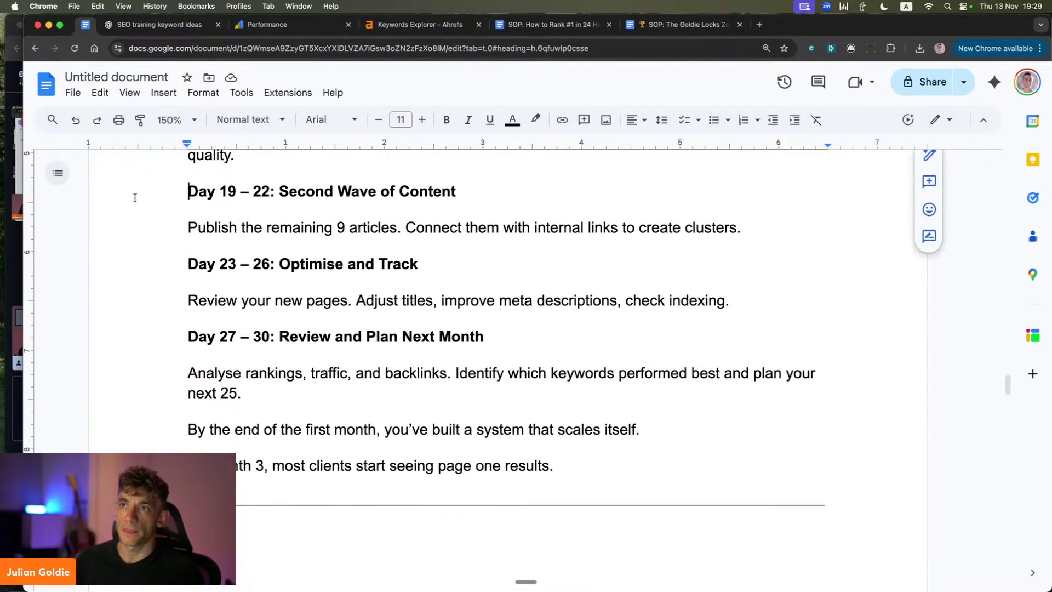
left_click_drag(134, 195, 740, 230)
left_click(308, 322)
left_click_drag(148, 259, 448, 274)
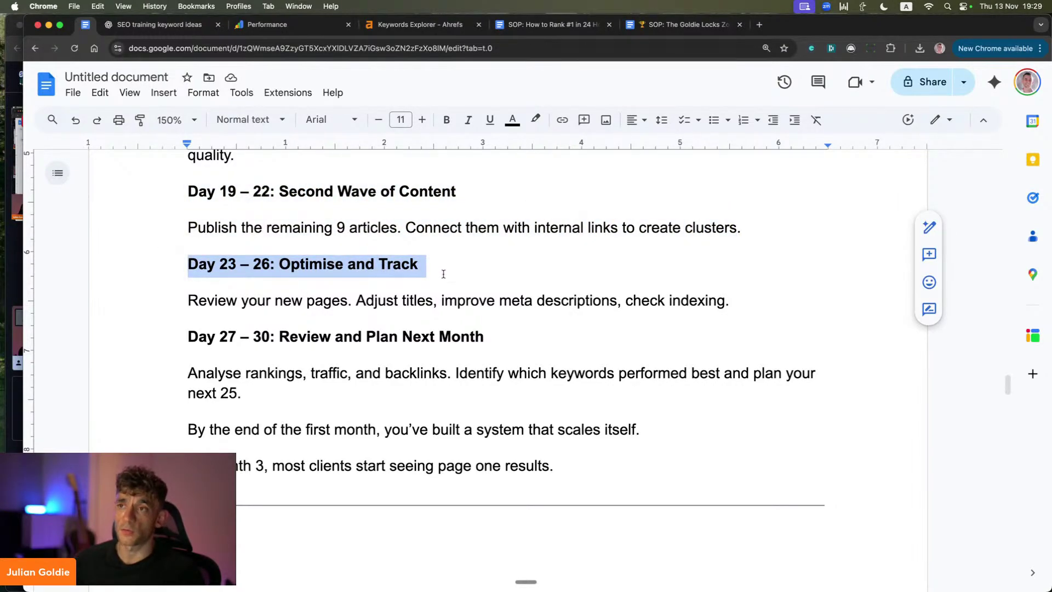
left_click(341, 301)
left_click_drag(185, 265, 407, 266)
left_click(403, 269)
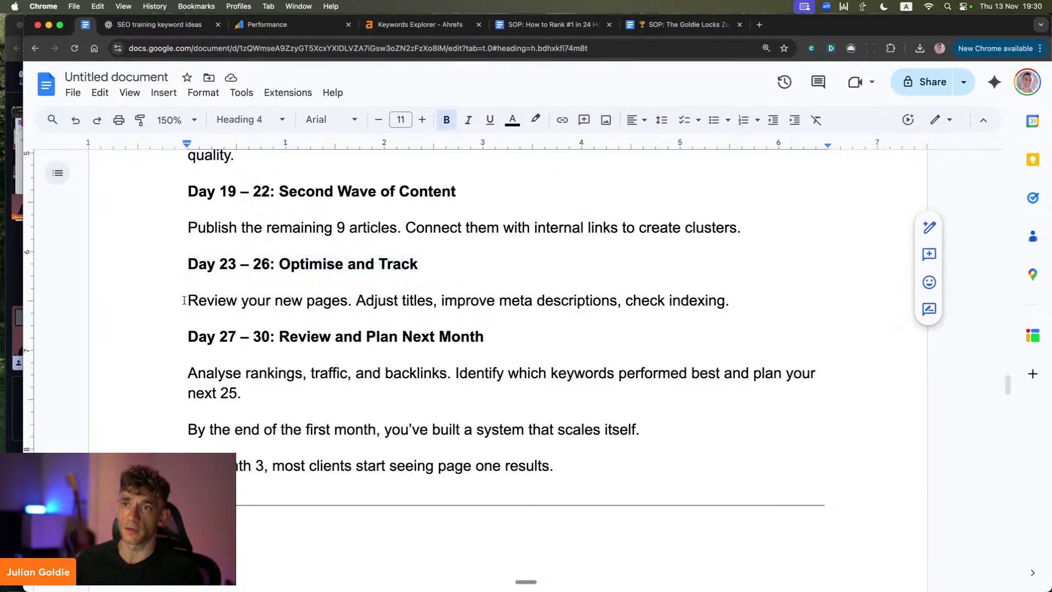
left_click_drag(184, 301, 760, 329)
left_click(760, 329)
left_click(347, 371)
left_click_drag(171, 334, 501, 340)
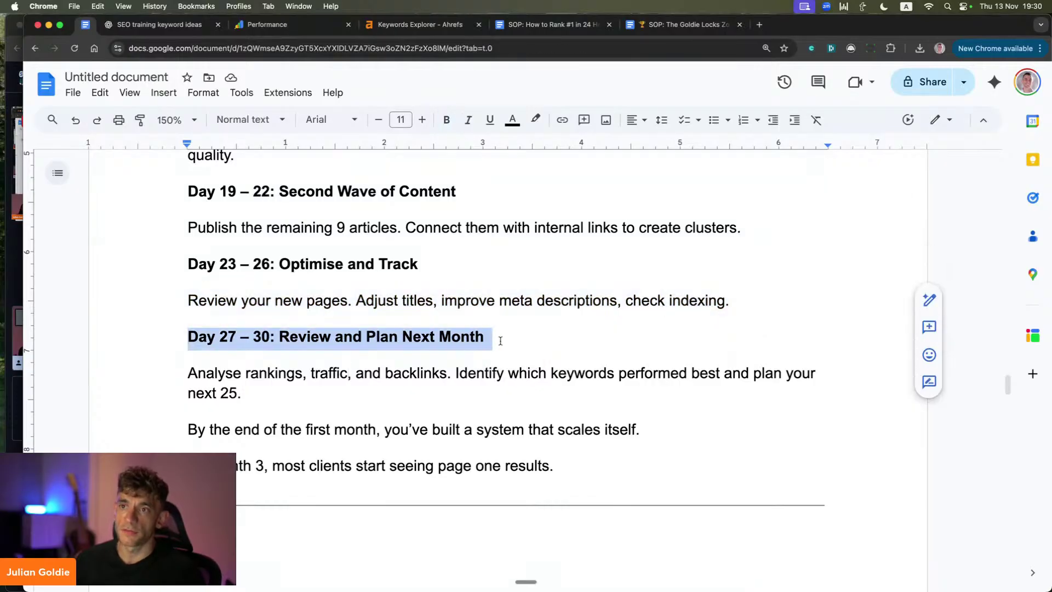
left_click(304, 339)
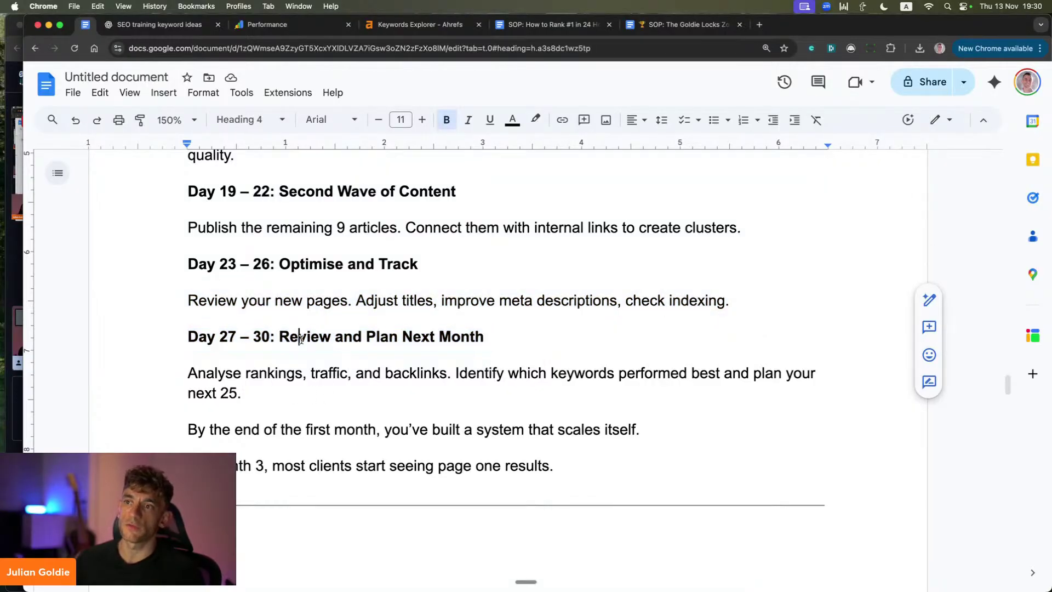
left_click_drag(186, 341, 492, 341)
left_click(432, 373)
left_click_drag(172, 382, 716, 375)
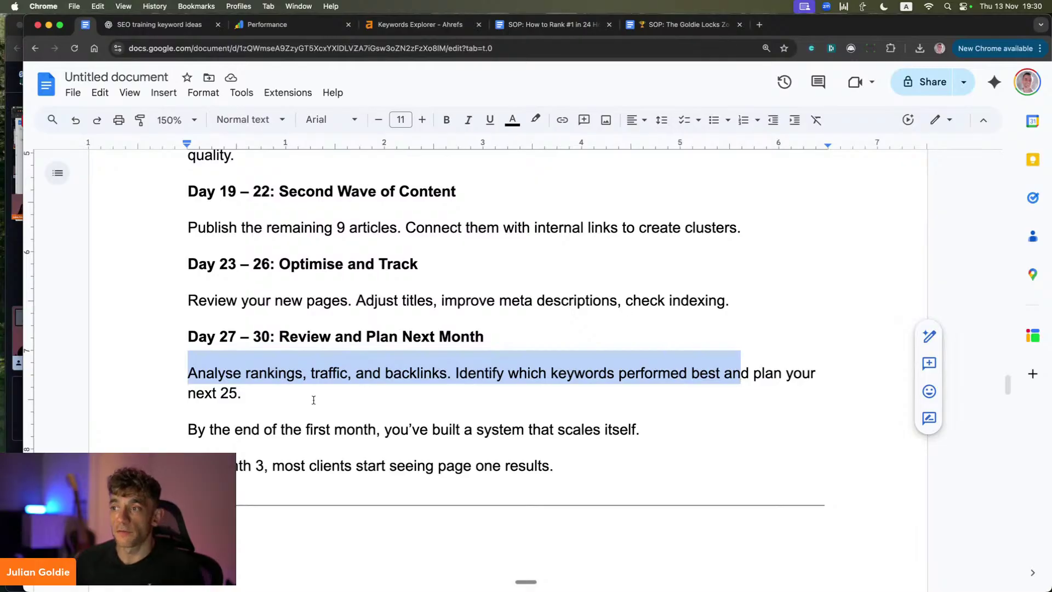
scroll(313, 400, "down", 2)
left_click(206, 363)
left_click(2, 430)
Step: Reveal the desktop so the StreamYard live studio shows over the YouTube channel
left_click(6, 430)
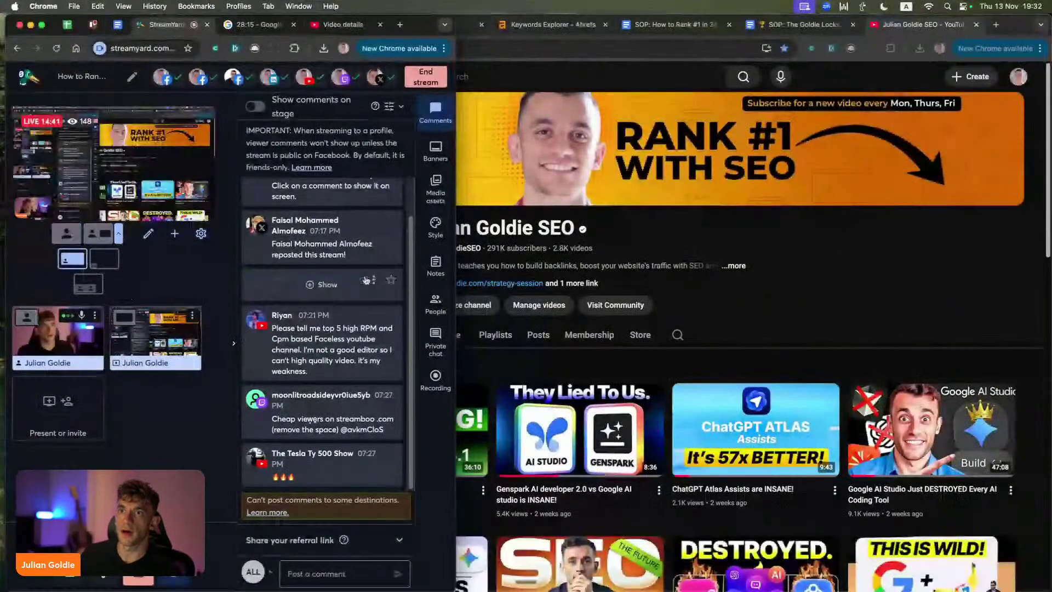
Step: Open the Order SEO NOW link from the YouTube live stream description, then return to the watch page
left_click(535, 294)
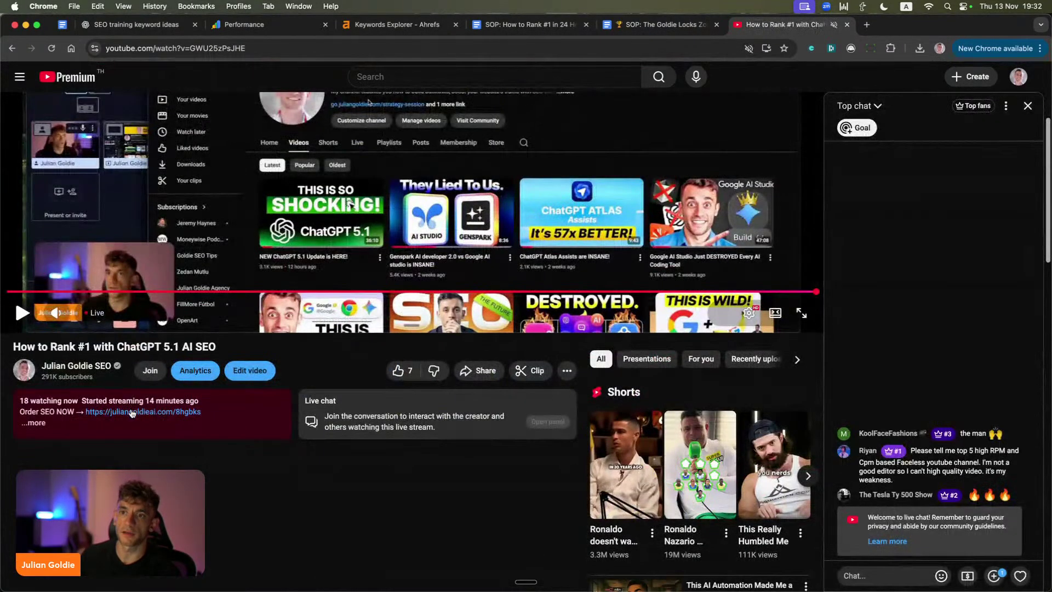
left_click(131, 411)
left_click(784, 24)
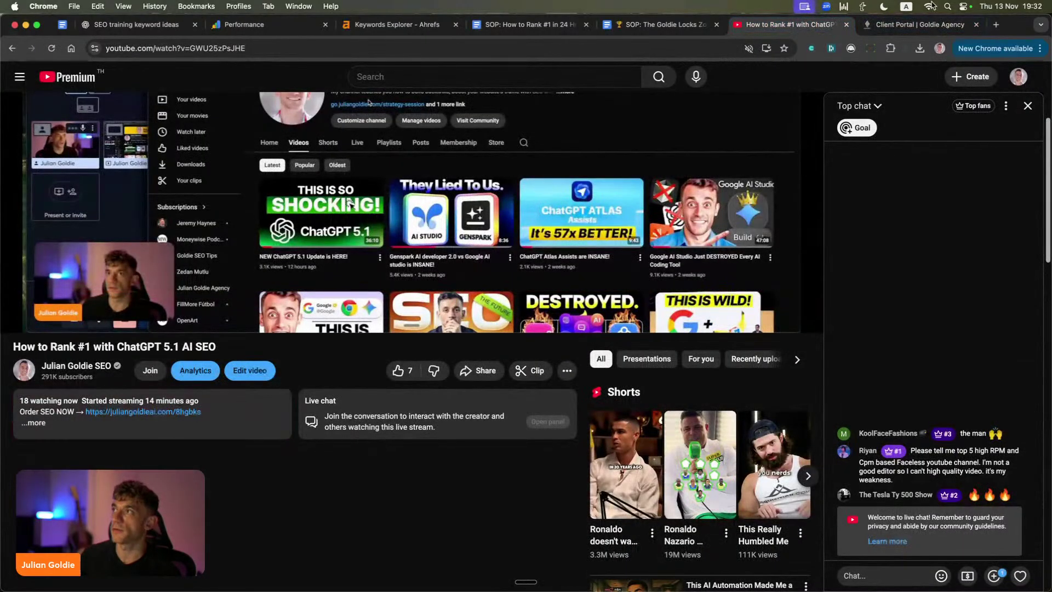
Step: Review the Goldie Agency order page's package benefits and money back guarantee
left_click(894, 24)
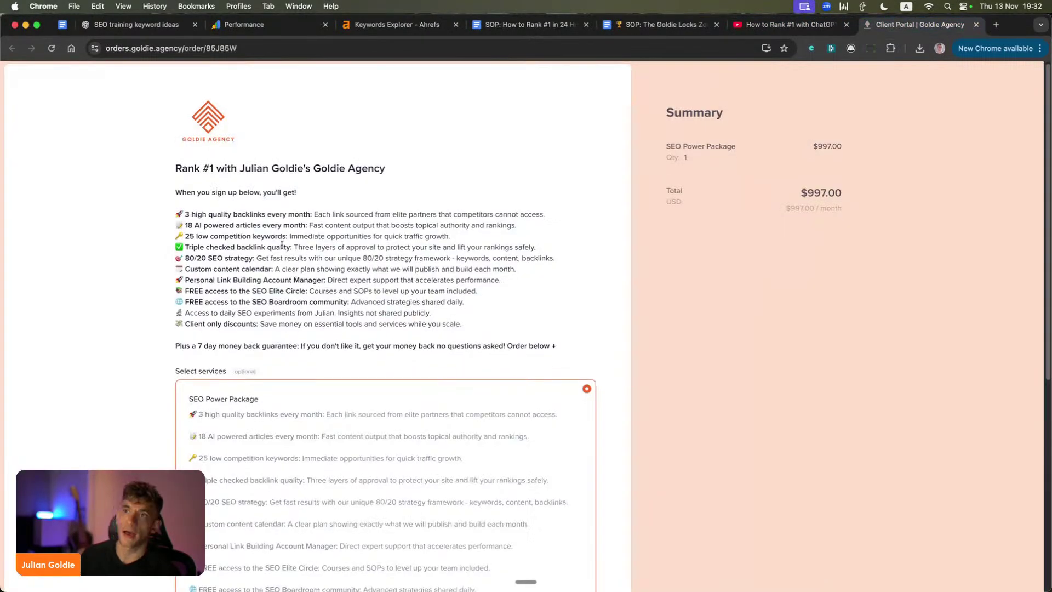
left_click_drag(174, 168, 557, 326)
scroll(541, 291, "down", 2)
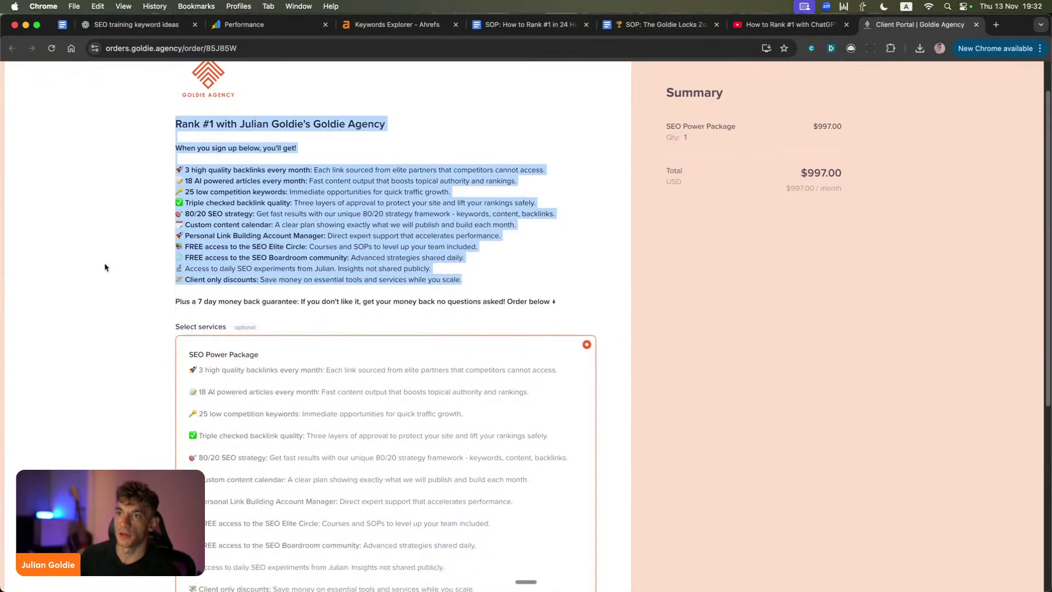
left_click_drag(143, 310, 247, 295)
left_click(248, 305)
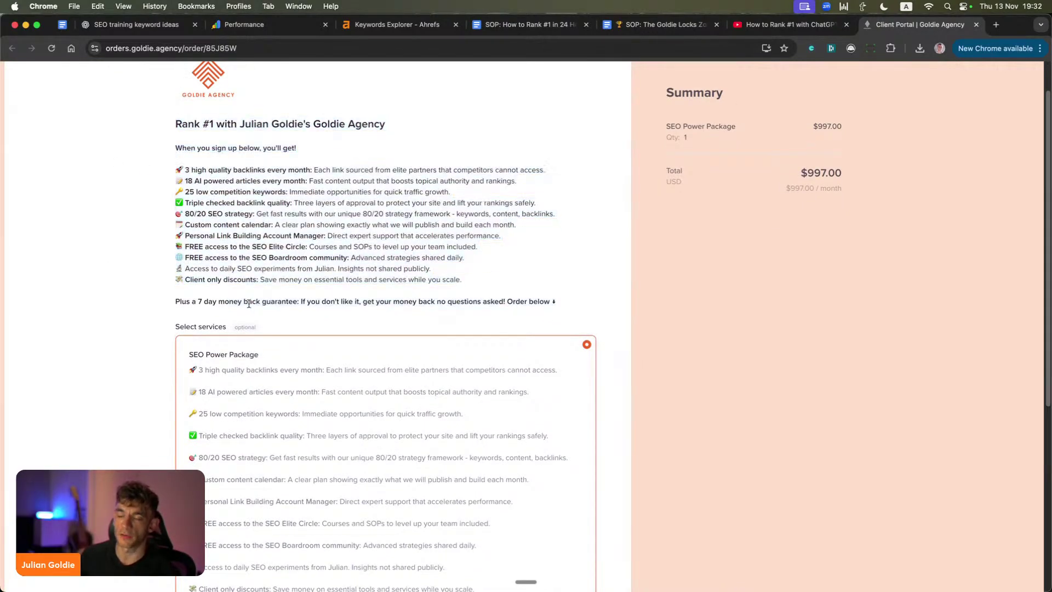
scroll(590, 282, "down", 10)
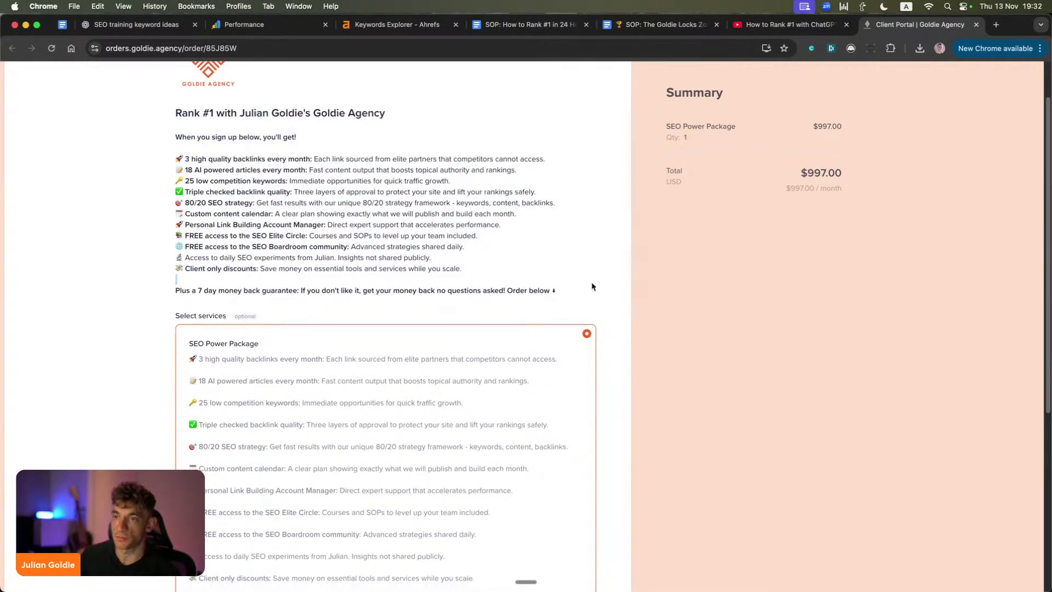
scroll(439, 293, "up", 4)
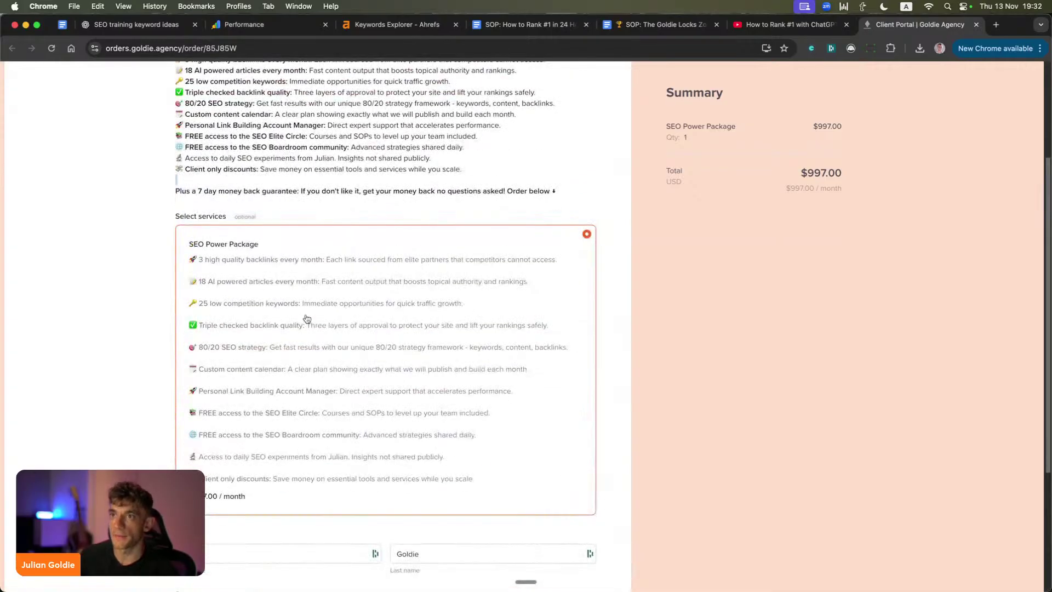
scroll(607, 279, "down", 4)
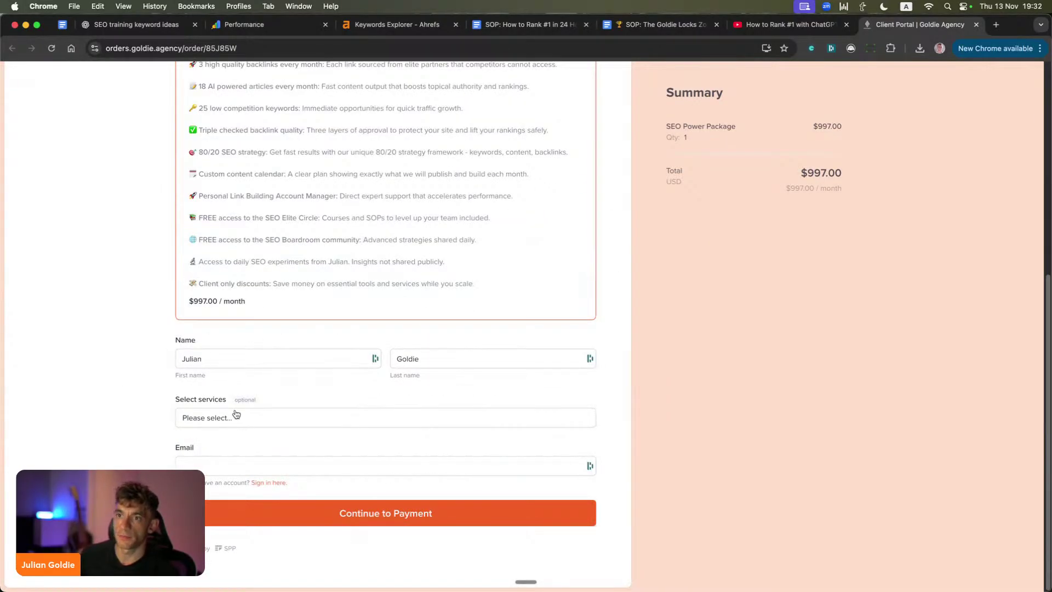
scroll(307, 455, "up", 1)
scroll(364, 493, "down", 1)
Step: Enter the customer's email address in the order form and continue to payment
left_click(242, 464)
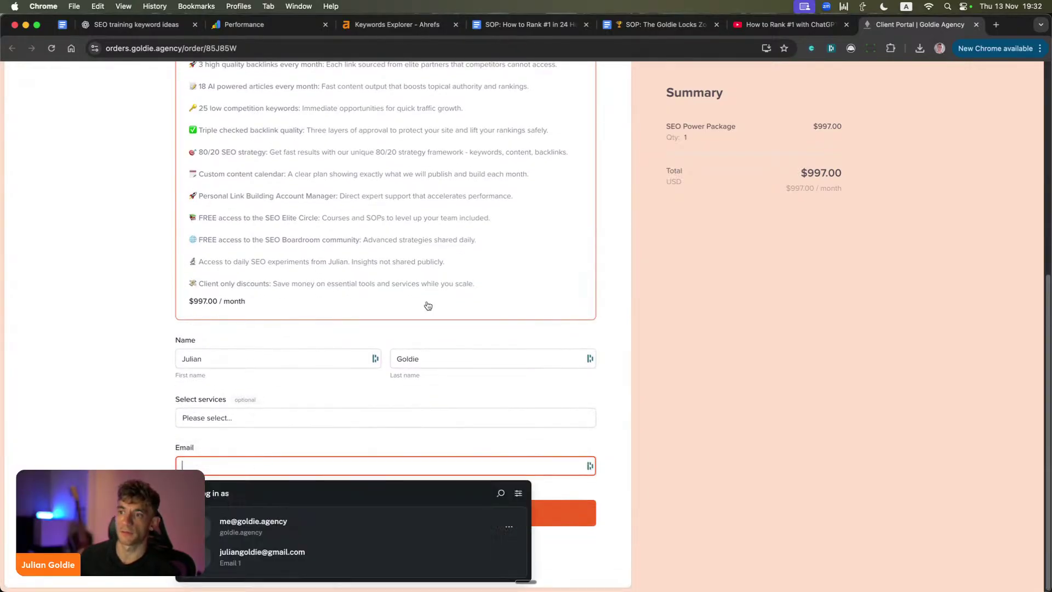
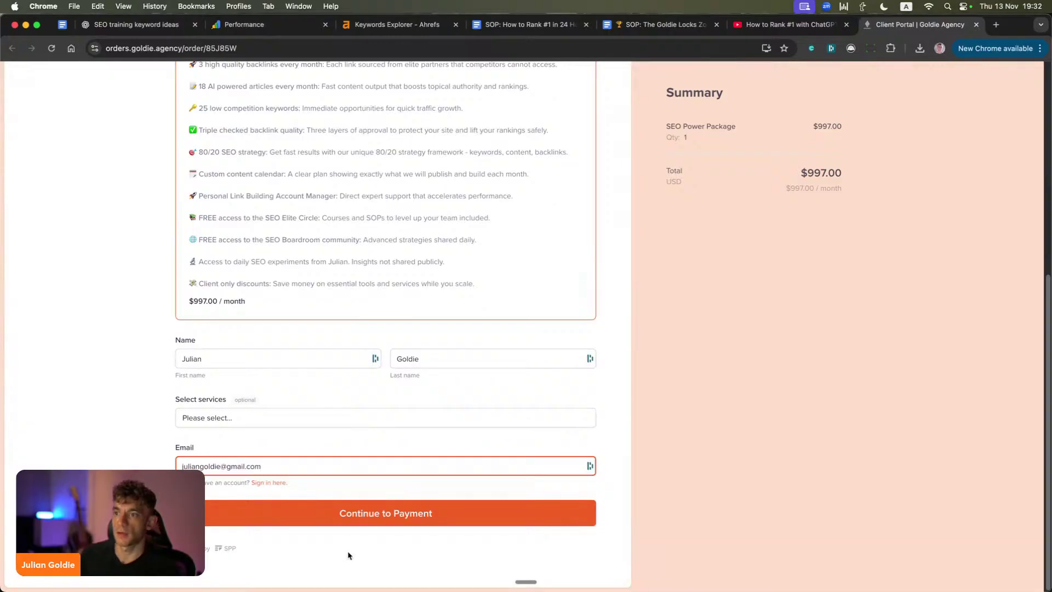
left_click(387, 512)
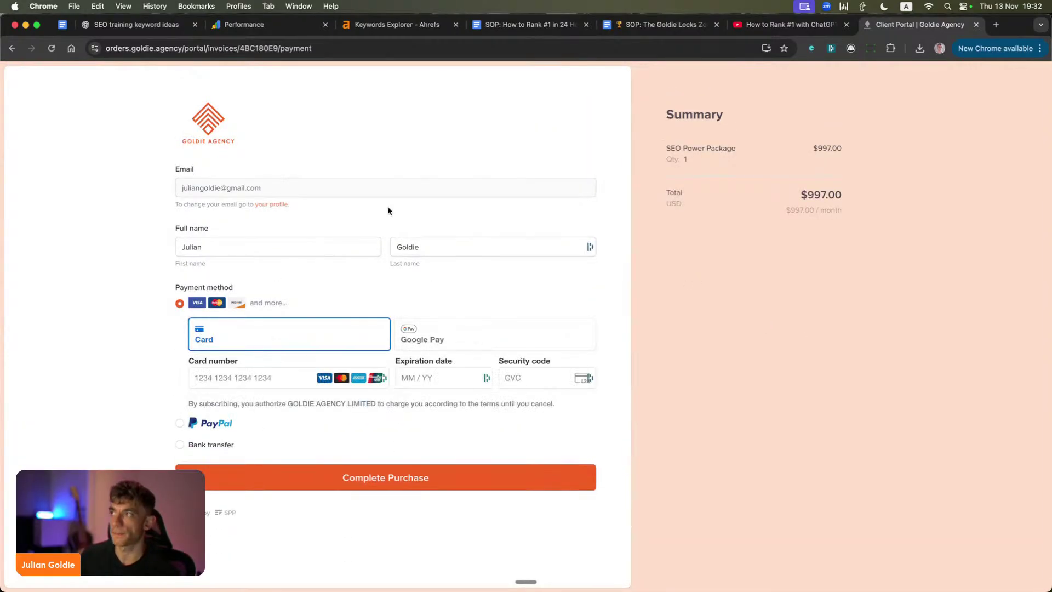
Step: Highlight the payment page contents, then go back to the order form
left_click_drag(158, 144, 669, 369)
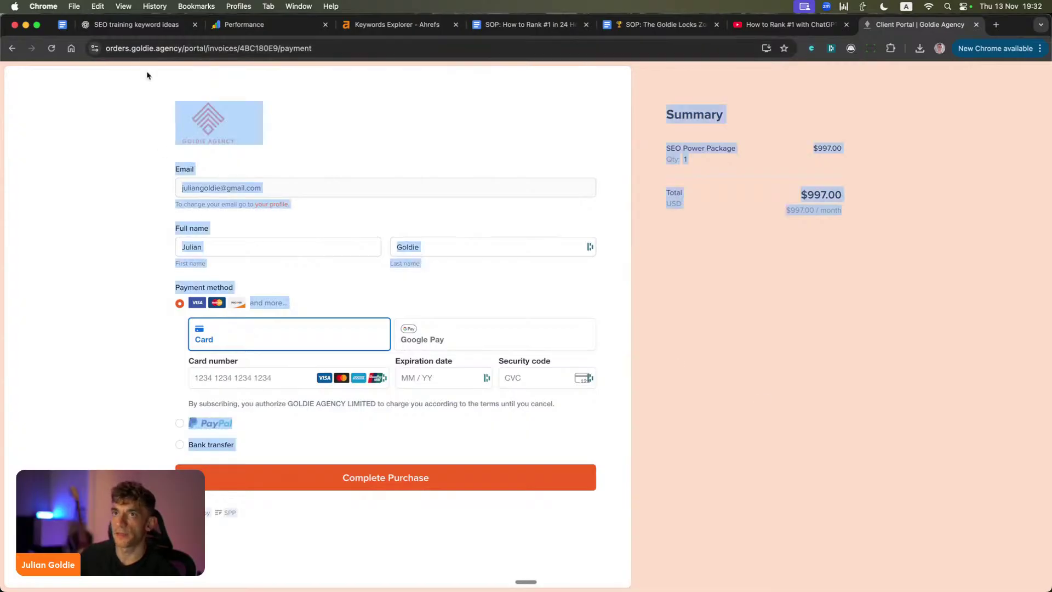
left_click(12, 49)
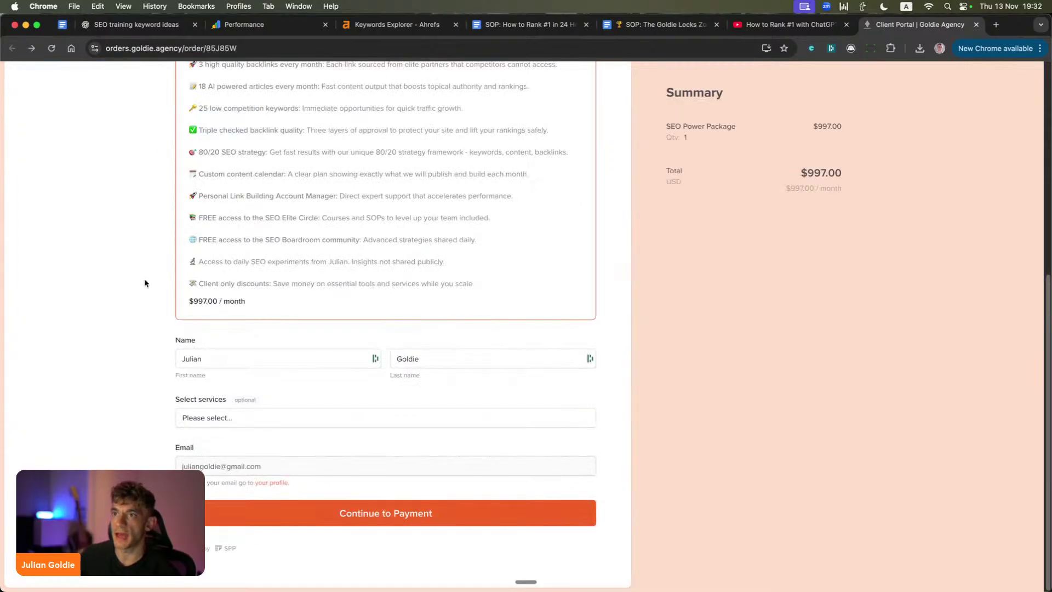
scroll(199, 317, "down", 2)
Step: Narrow the order page window and bring the StreamYard studio to the front
left_click_drag(125, 329, 771, 476)
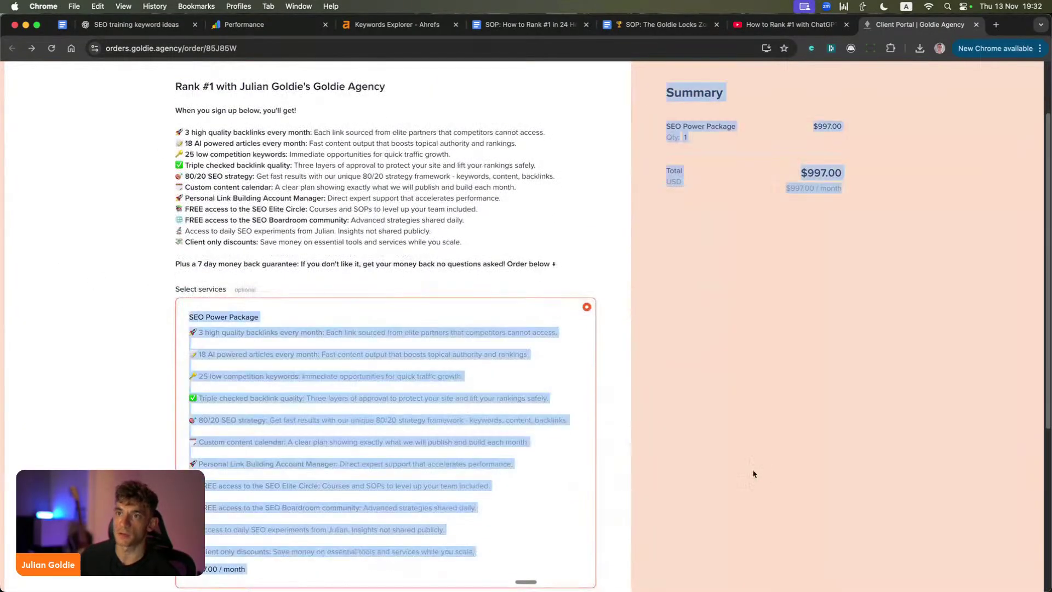
left_click_drag(3, 297, 26, 300)
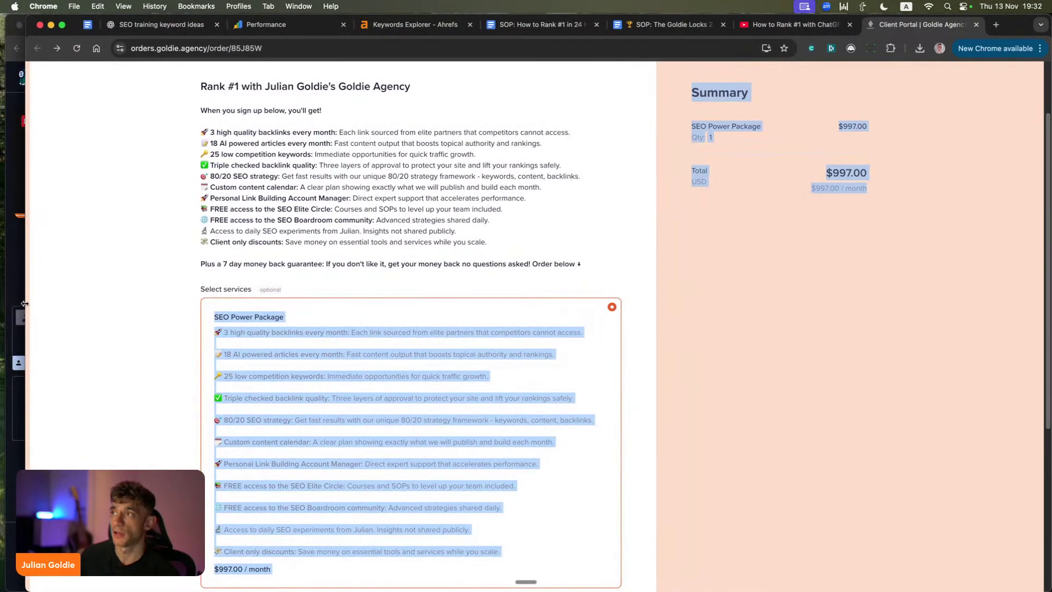
left_click(21, 304)
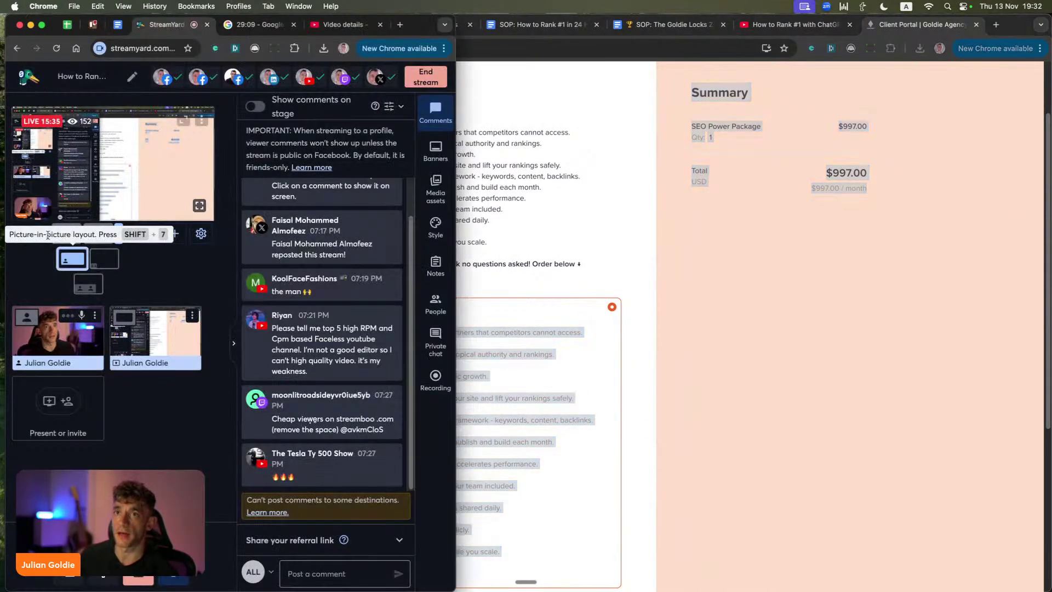